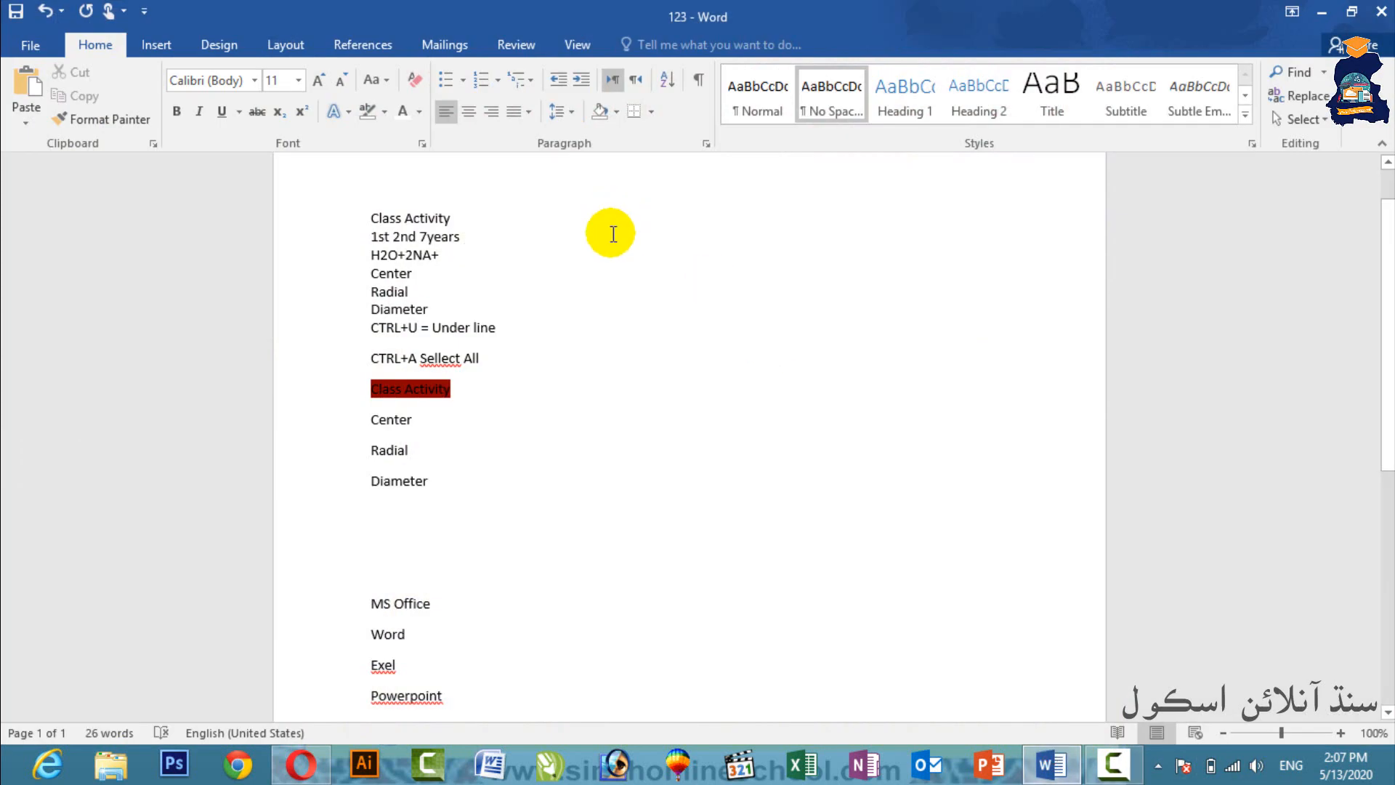
Delete all existing text from the document and view the available bullet styles
key("ctrl+a")
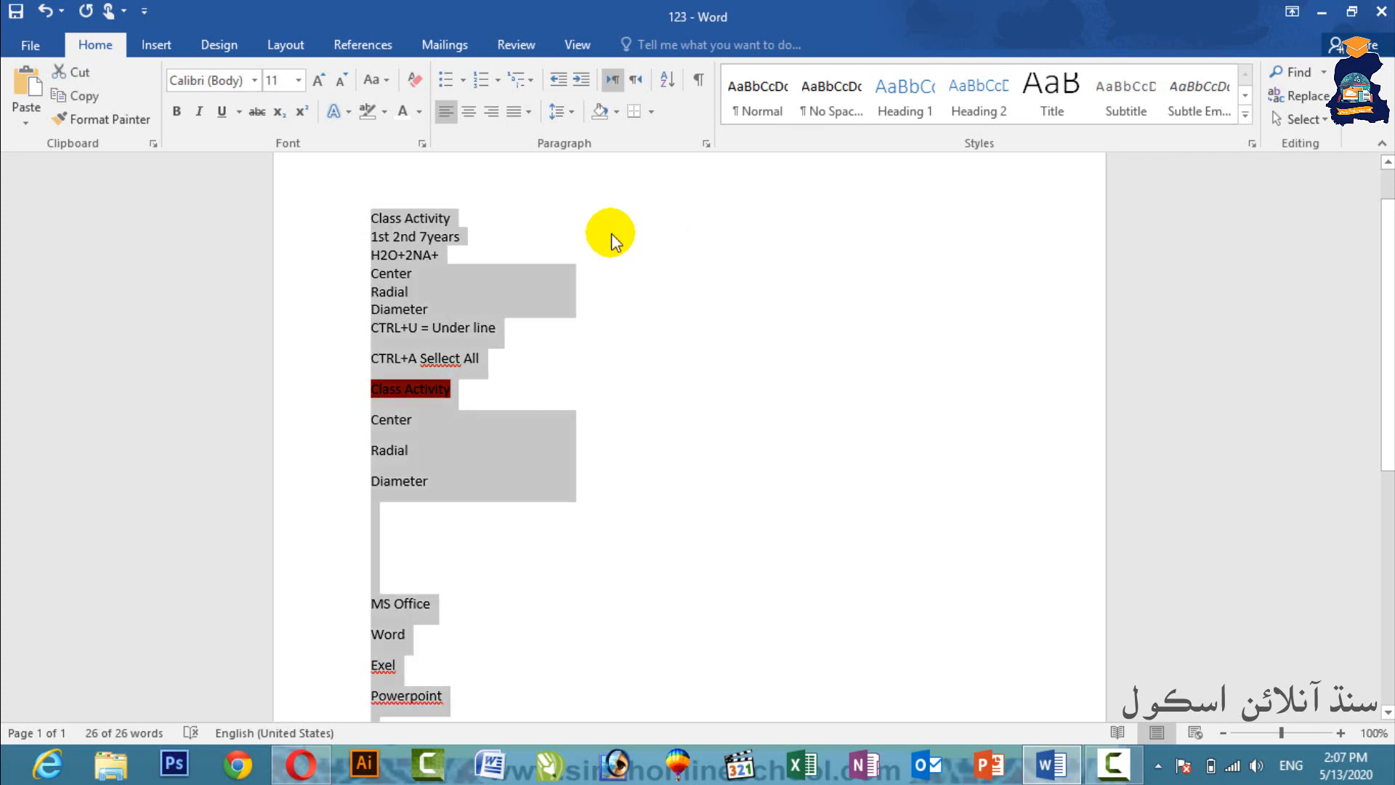
key("Delete")
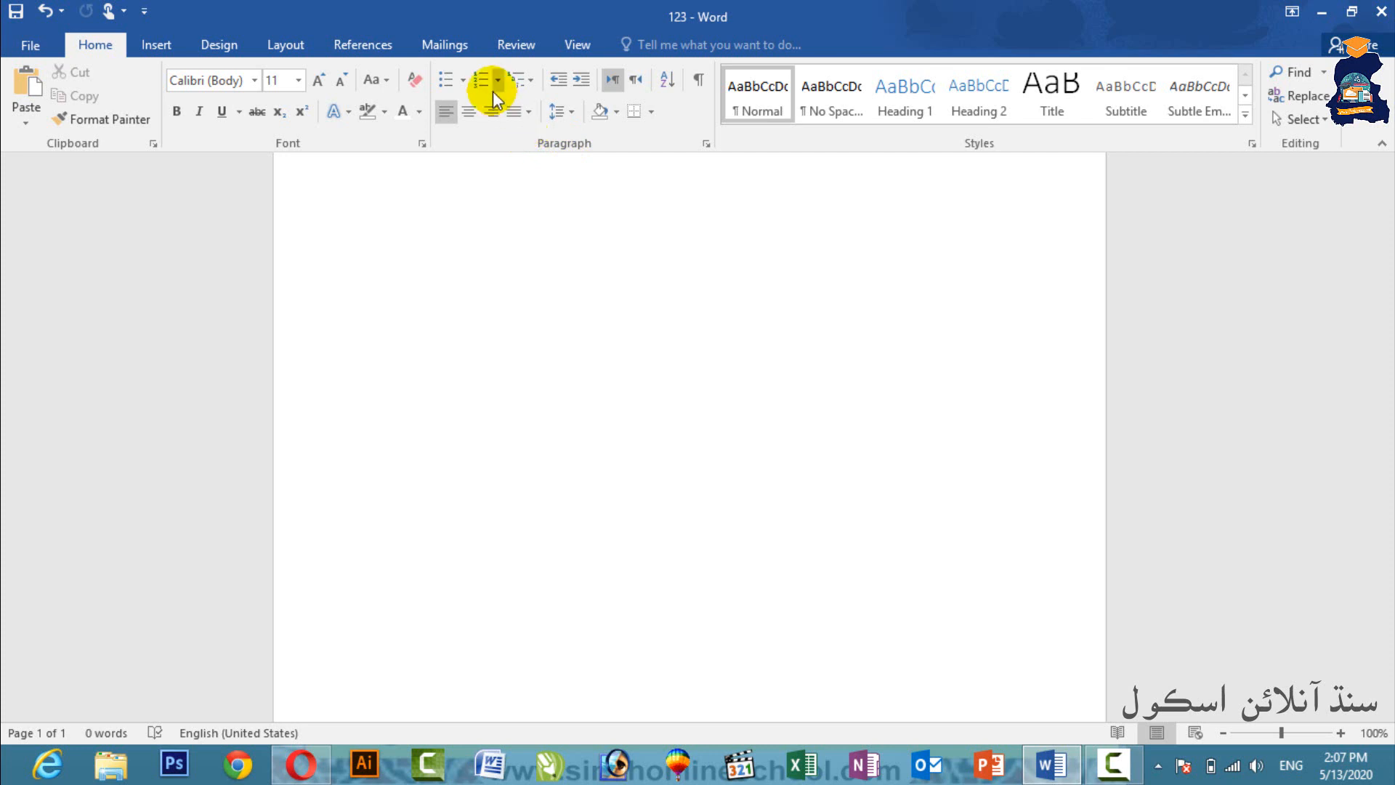
left_click(468, 87)
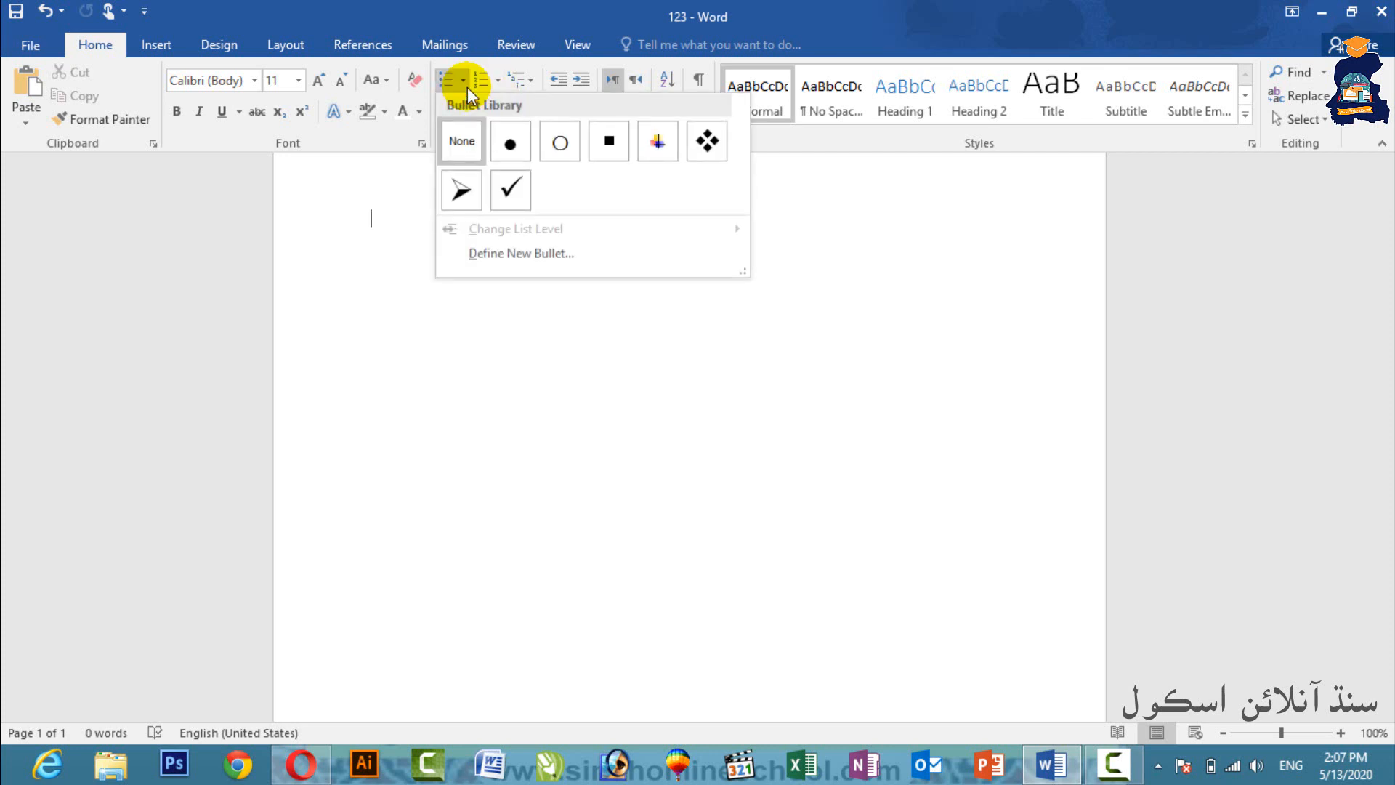
left_click(754, 313)
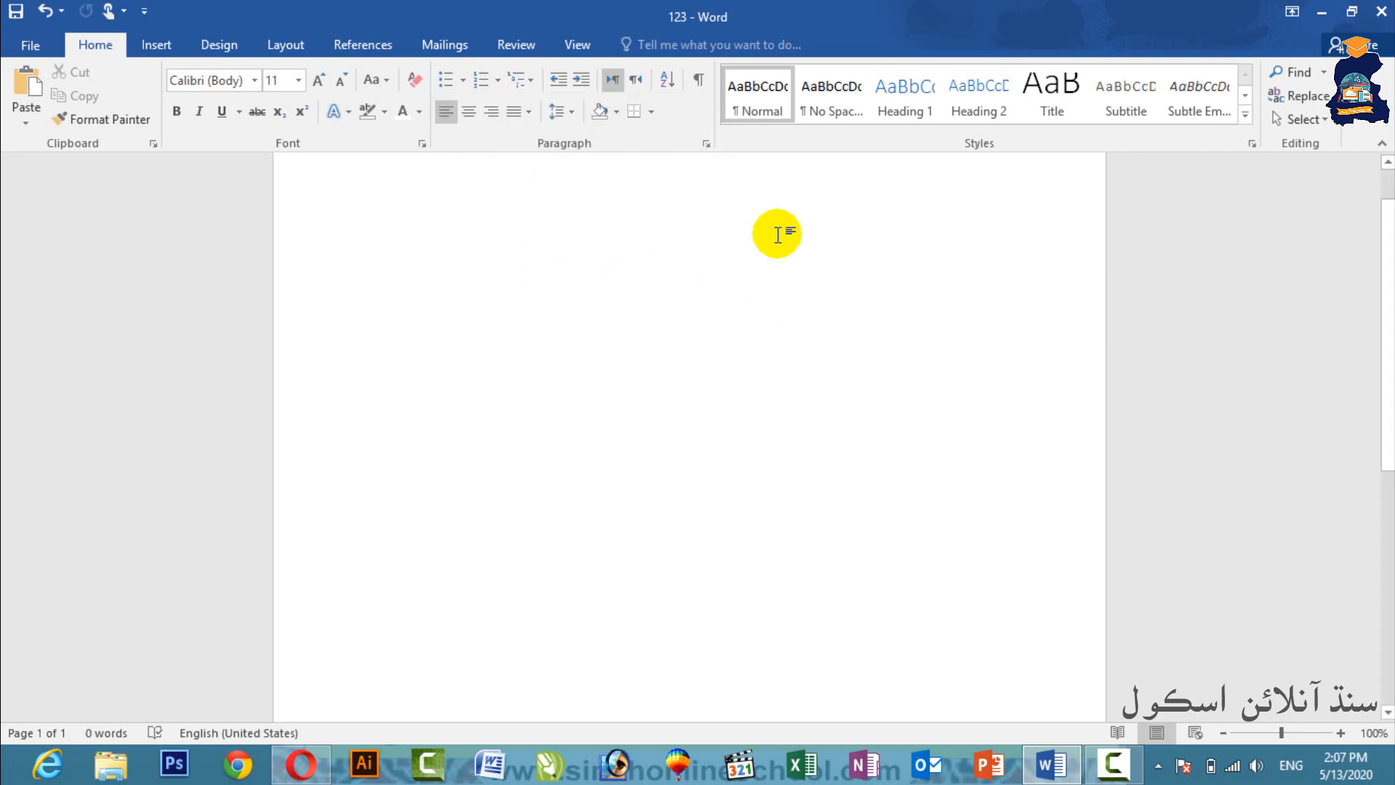
Apply the No Spacing style to the empty document and set the font size to 18
left_click(827, 101)
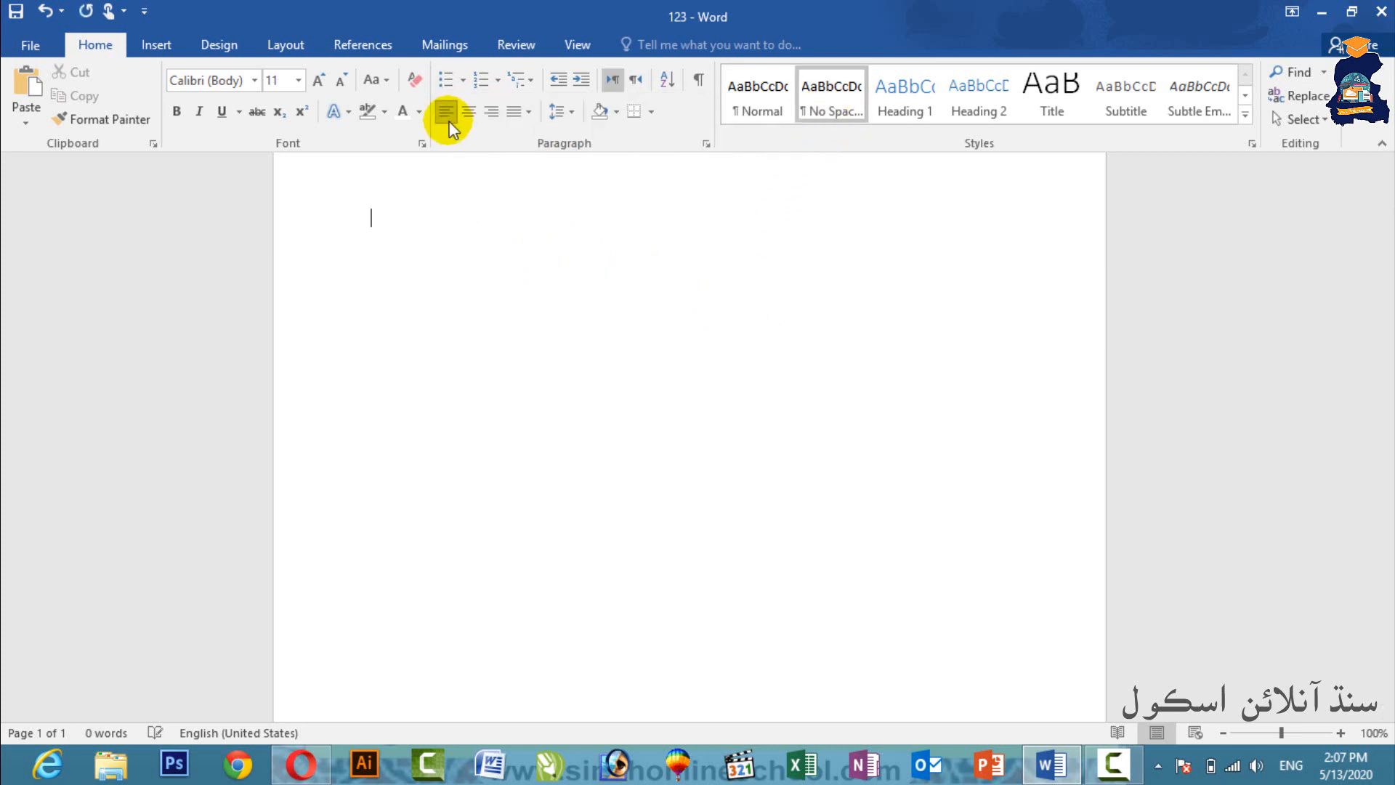
left_click(301, 81)
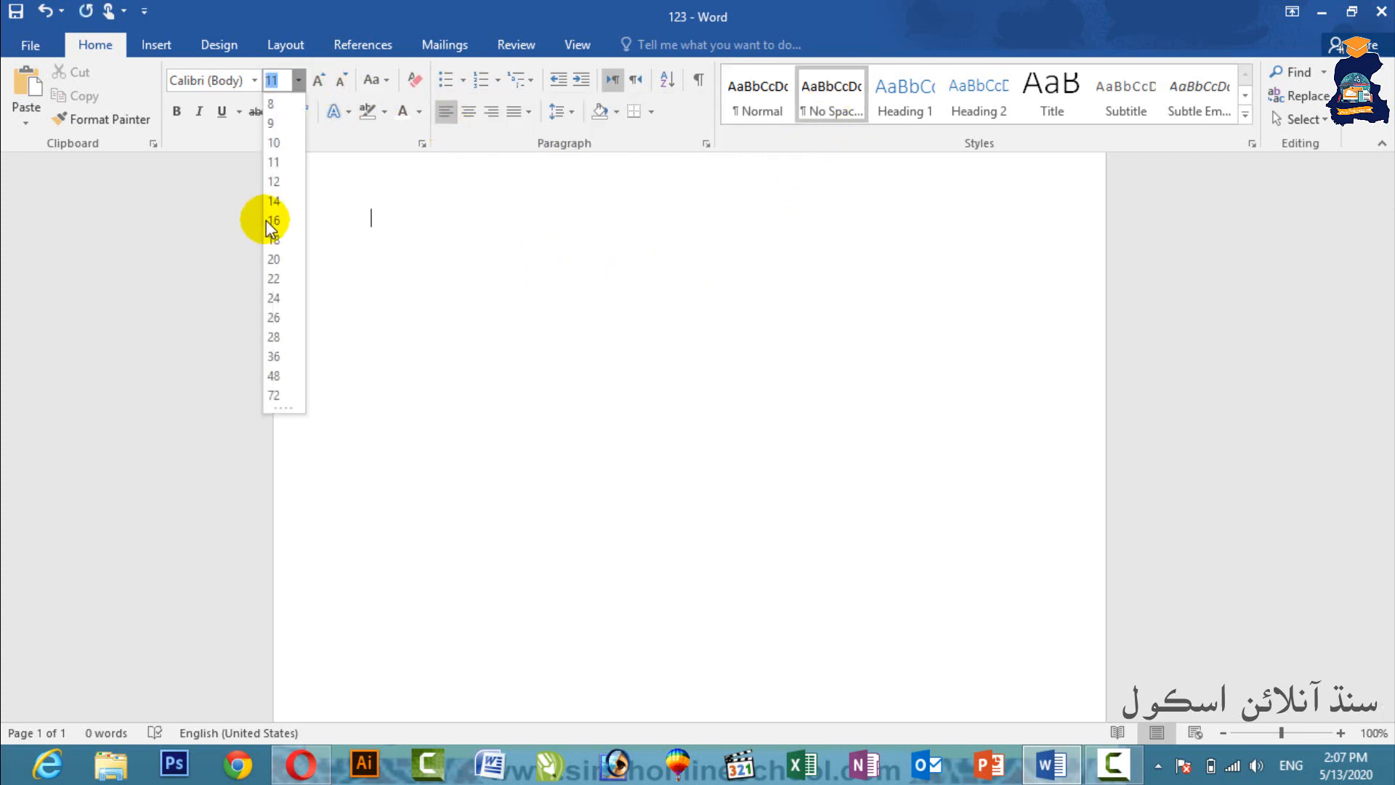
left_click(275, 240)
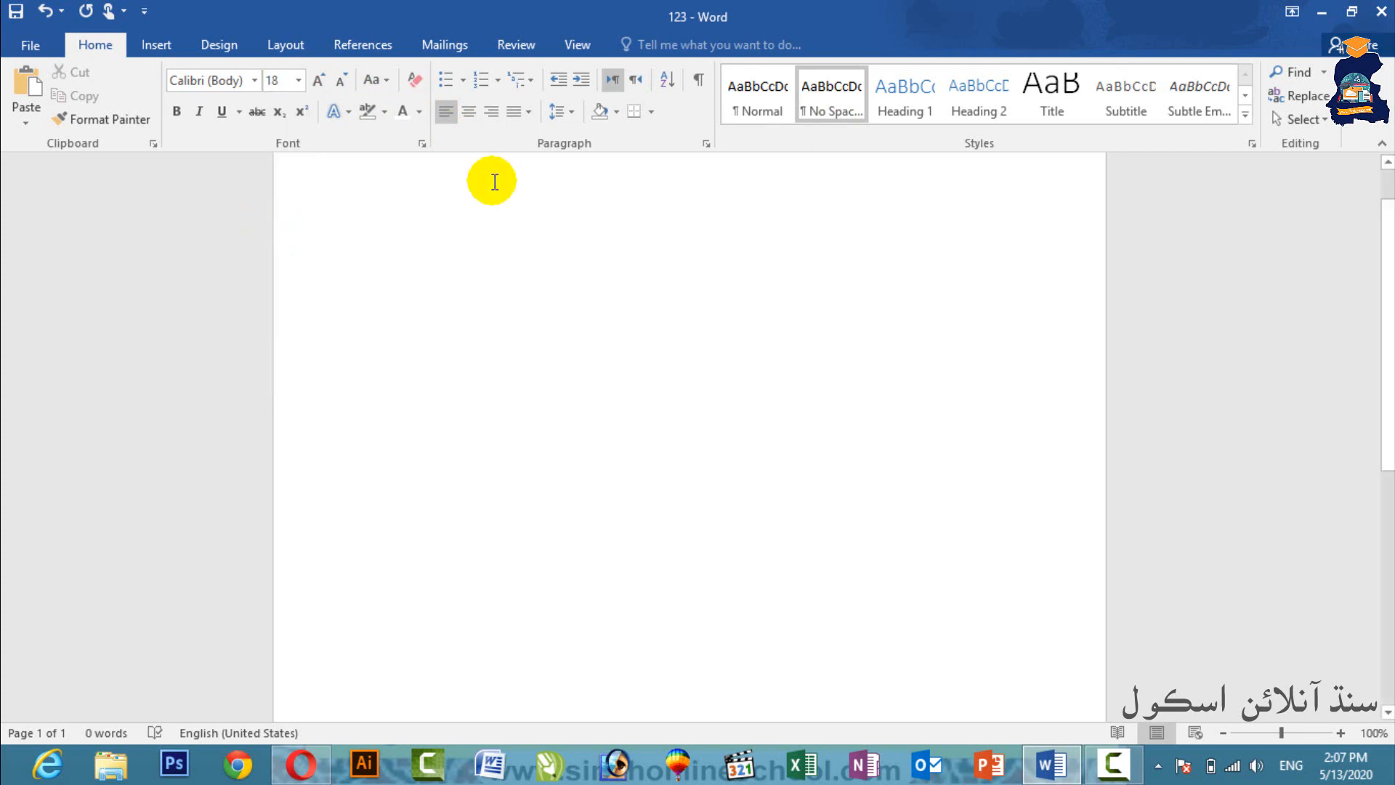
Write five separate lines: "Class Activity", "Center", "Radial", "Dameter" and "Drawing a Circle"
type("Class")
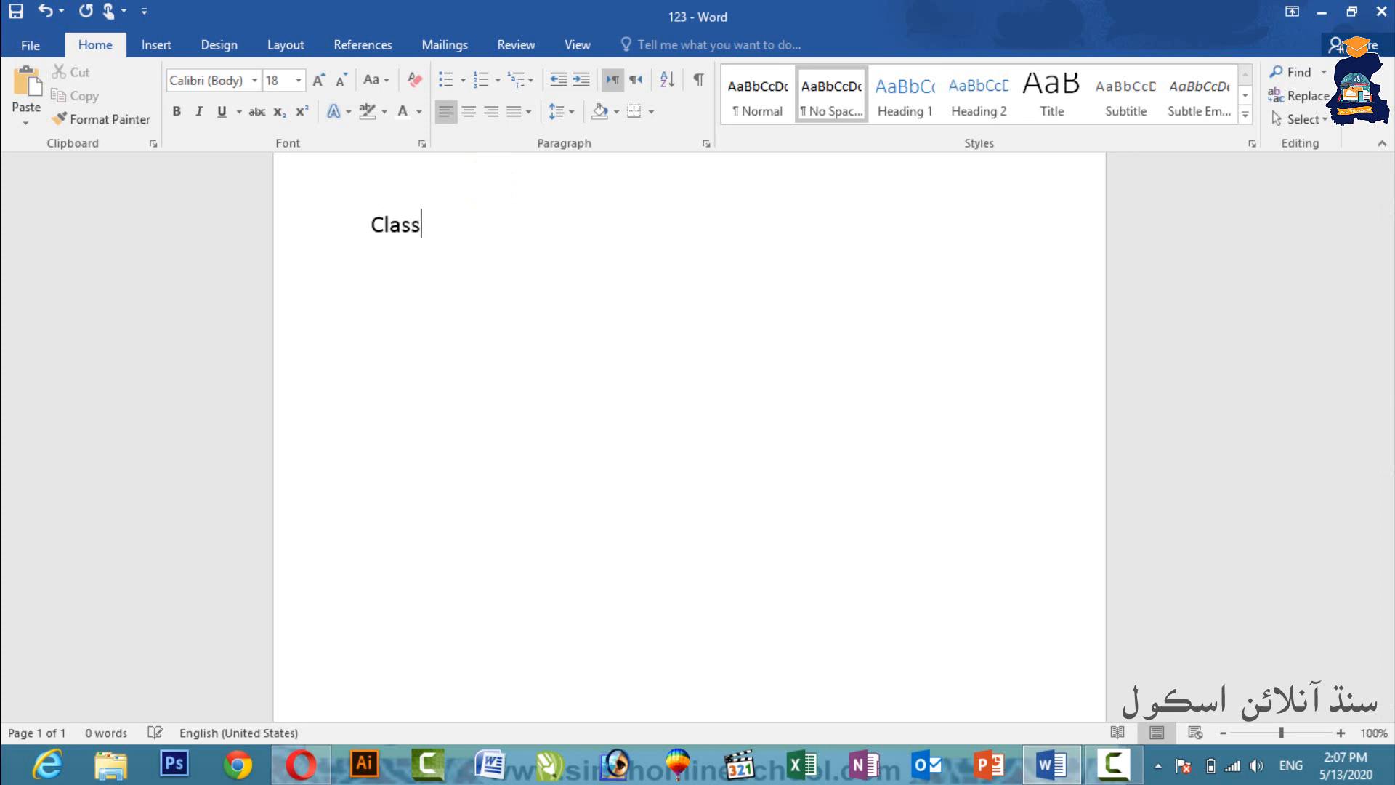
type(" Activity")
key("Return")
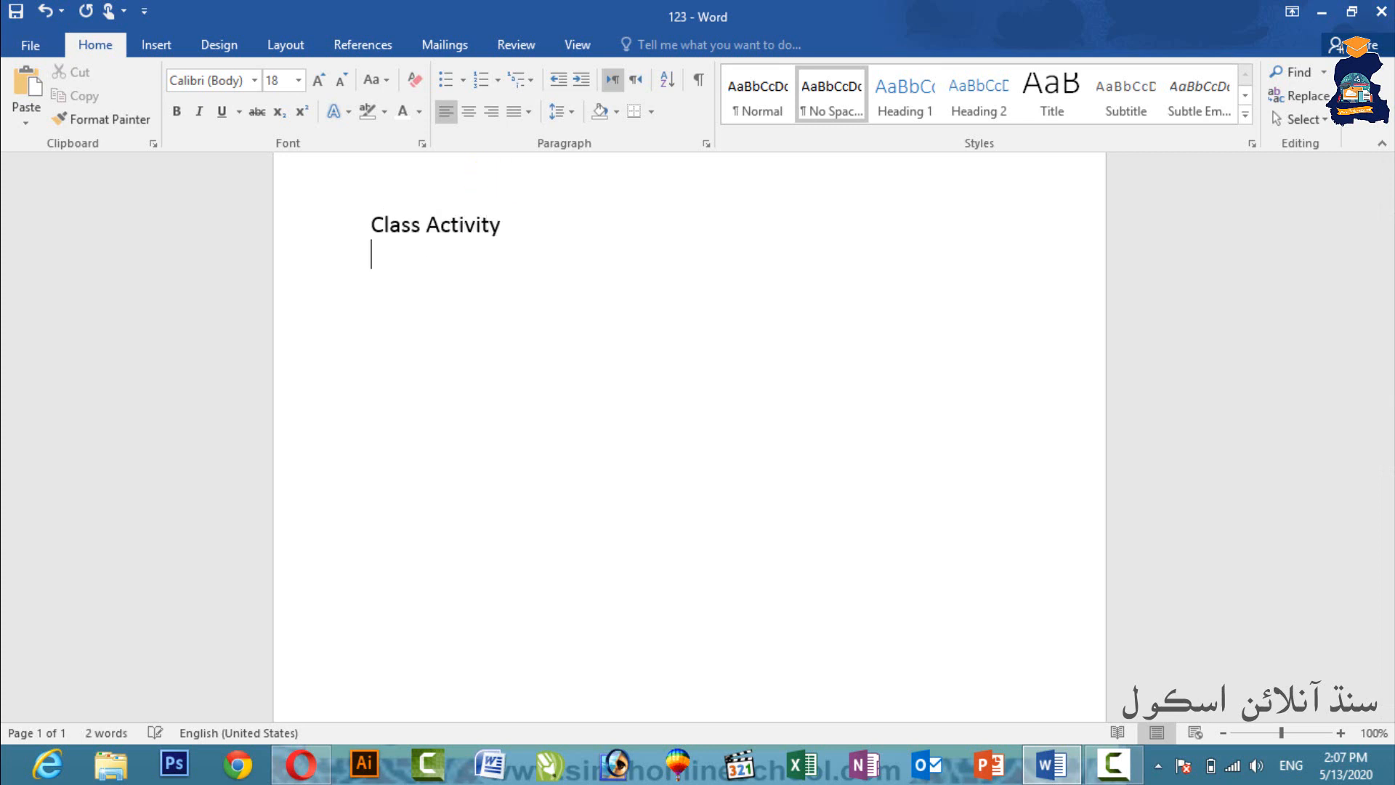
type("Center")
key("Return")
type("radial")
key("Return")
type("Da")
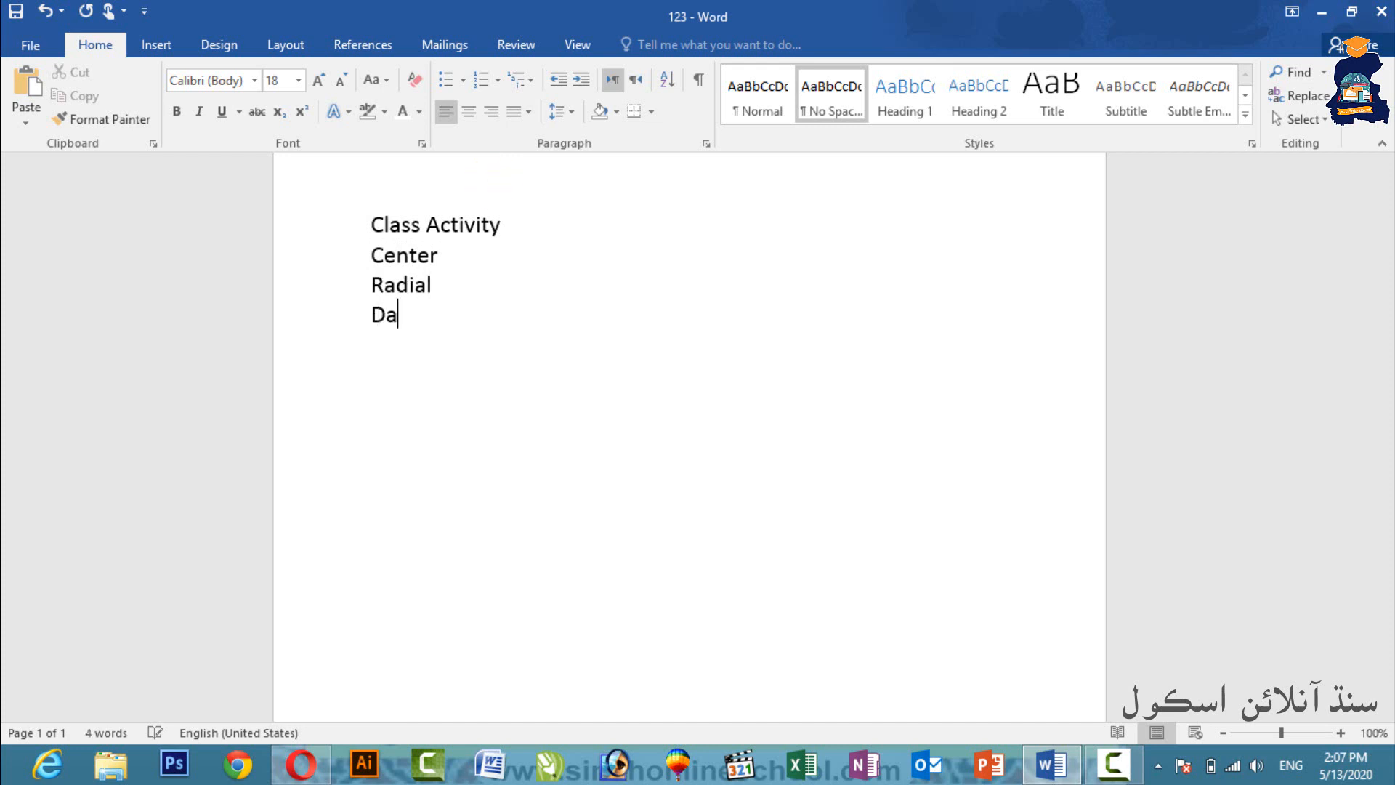
type("meter")
key("Return")
type("D")
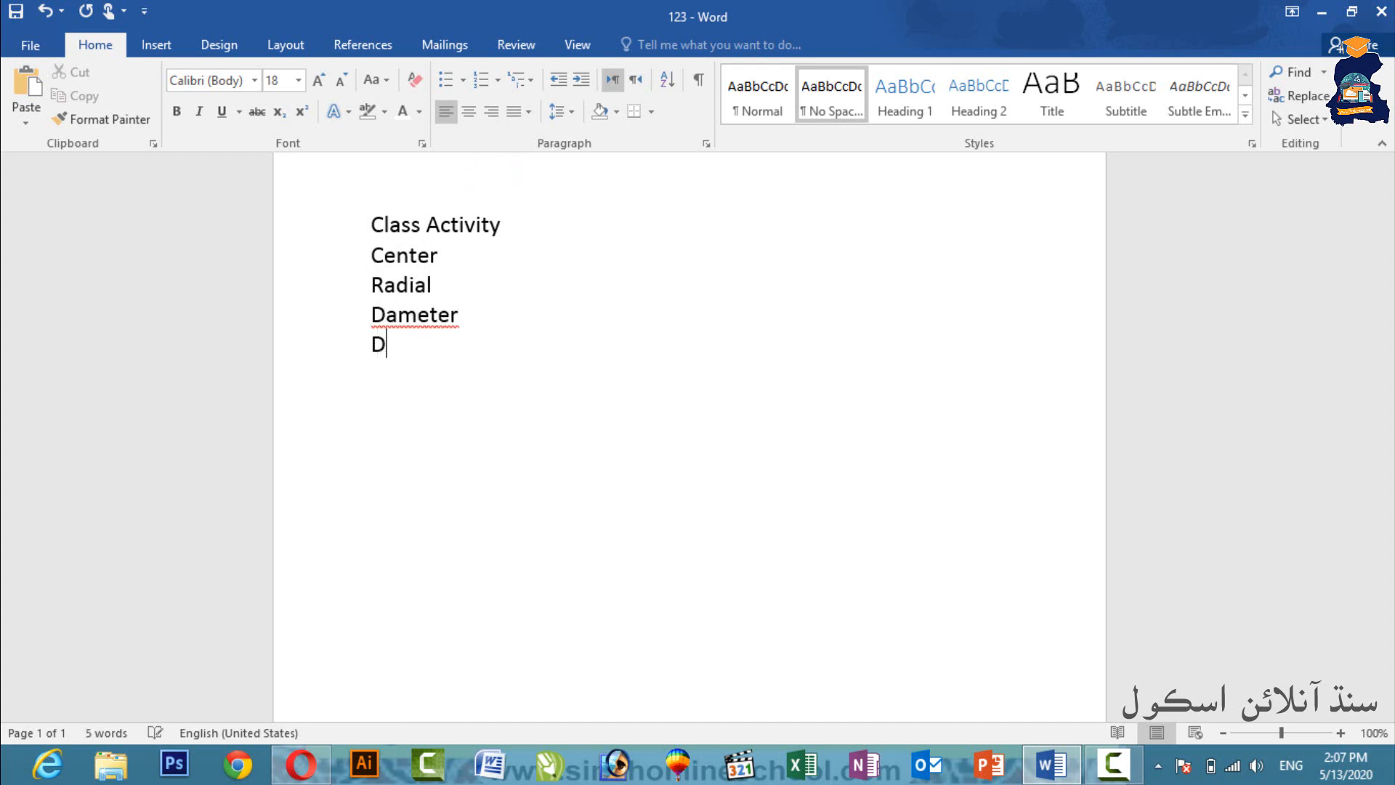
type("rawing a C")
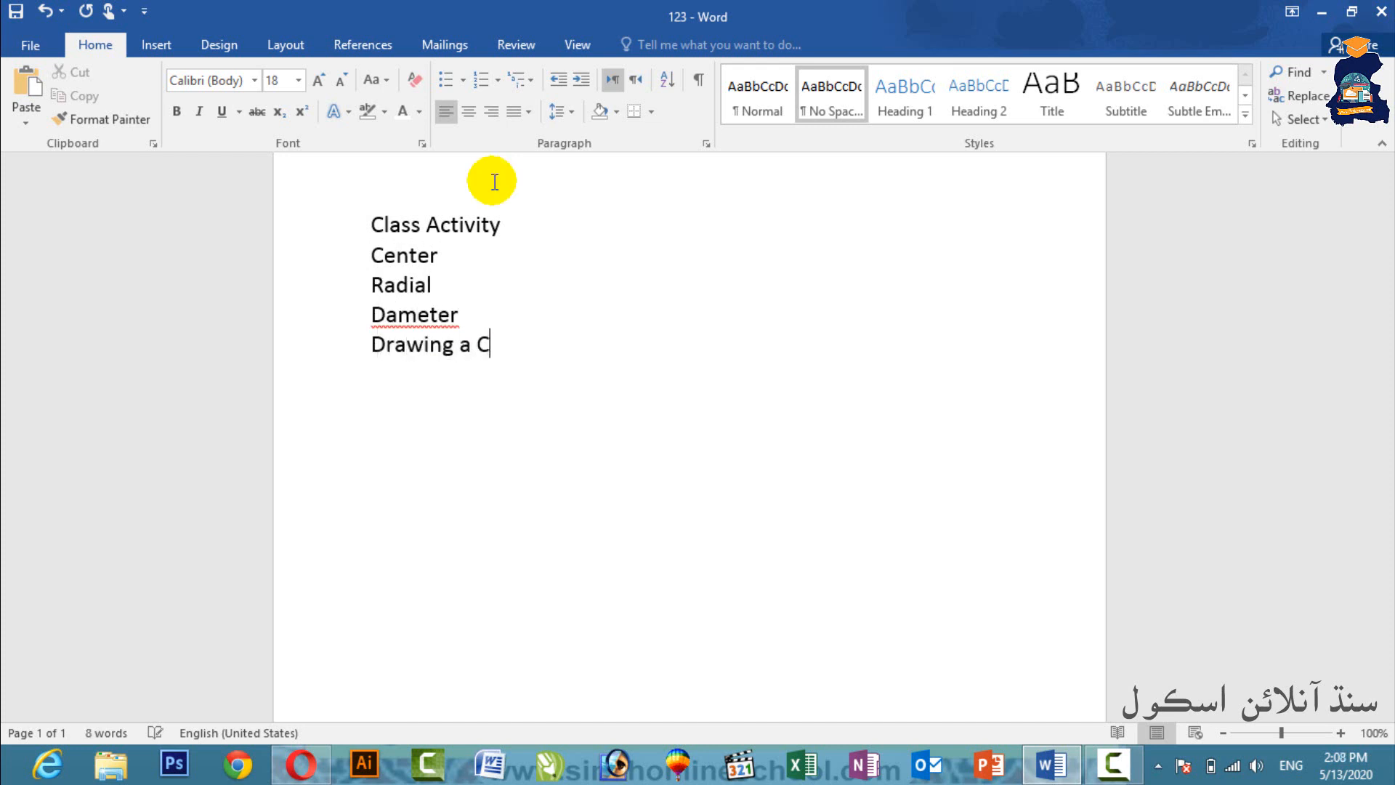
type("ircle")
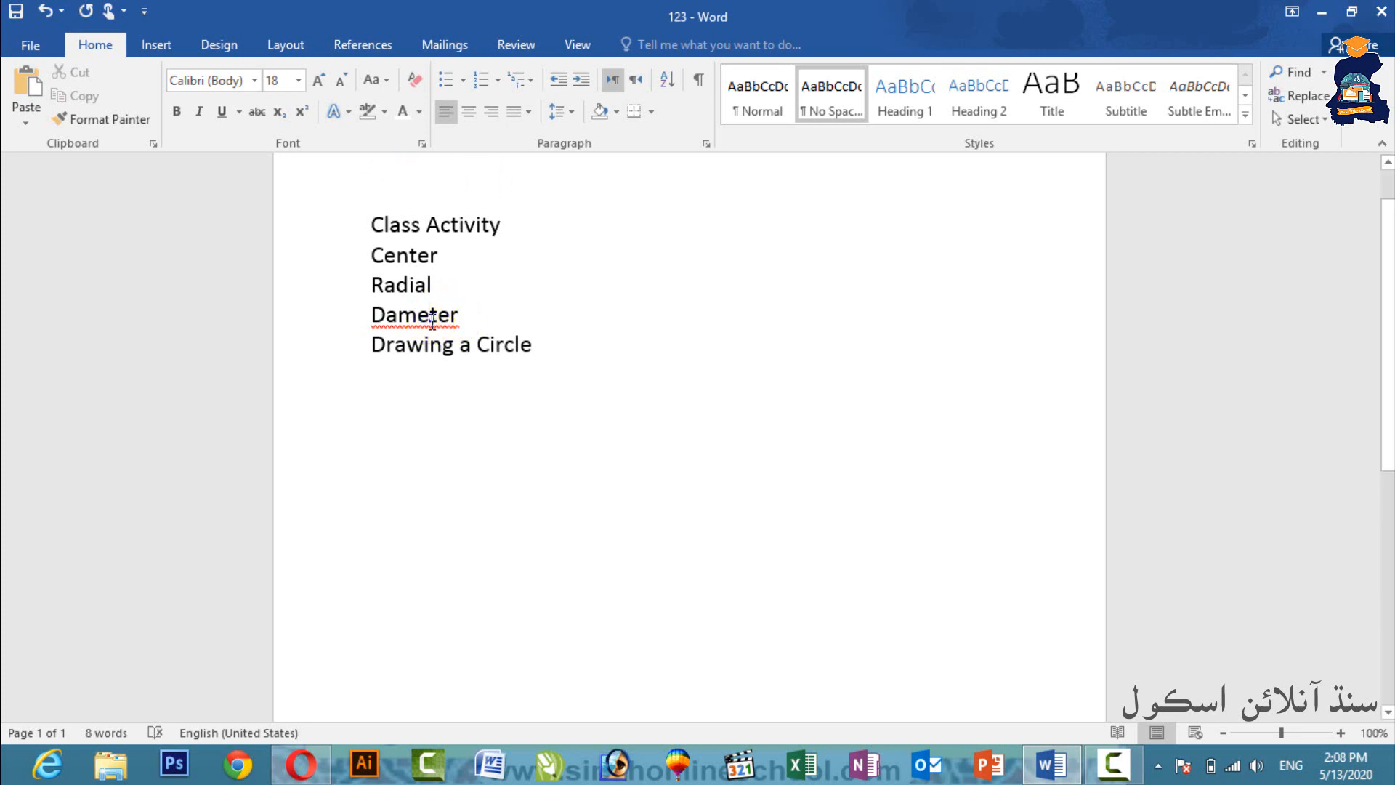
Correct the misspelled "Dameter" to the suggested "Demeter" and make the "Class Activity" heading bold
right_click(374, 318)
left_click(338, 338)
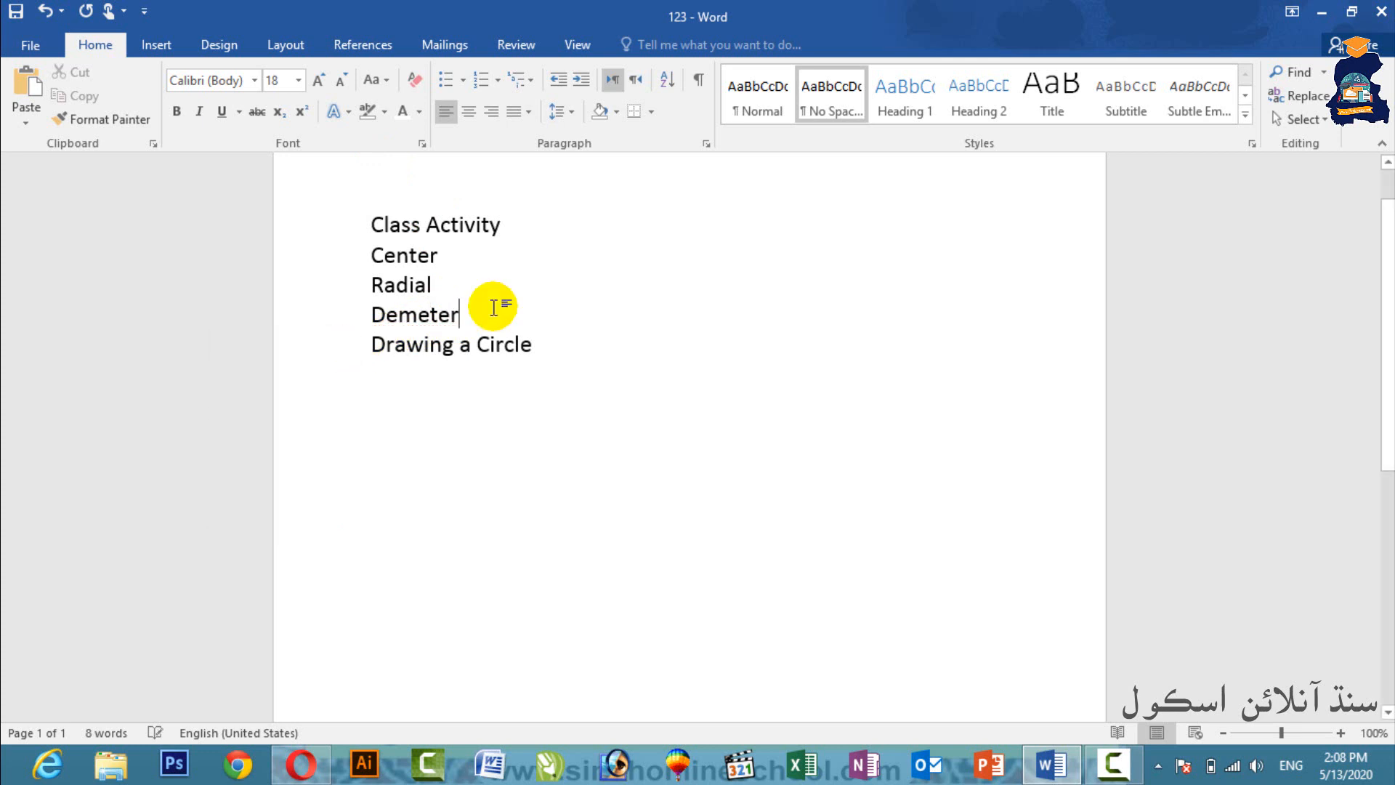
left_click_drag(514, 221, 375, 219)
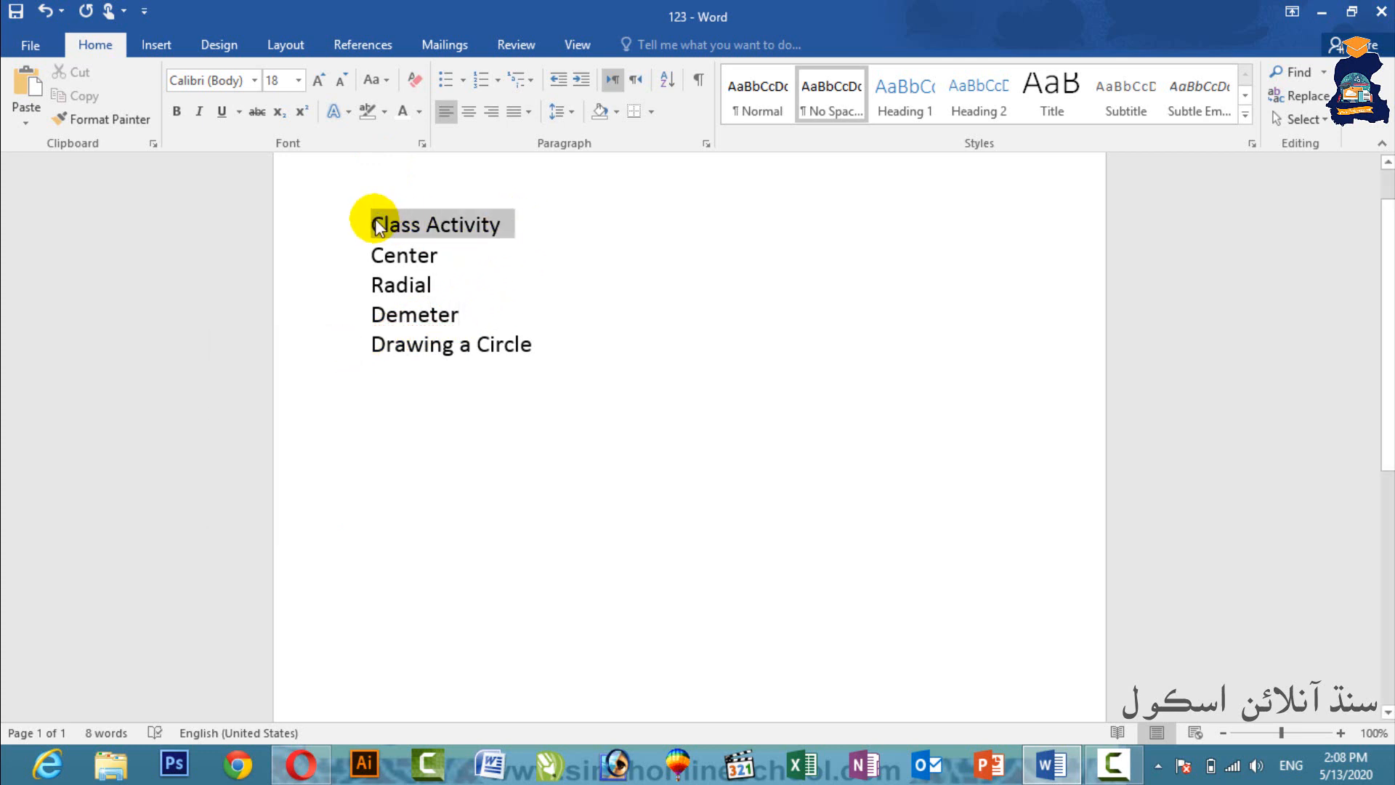
left_click(175, 112)
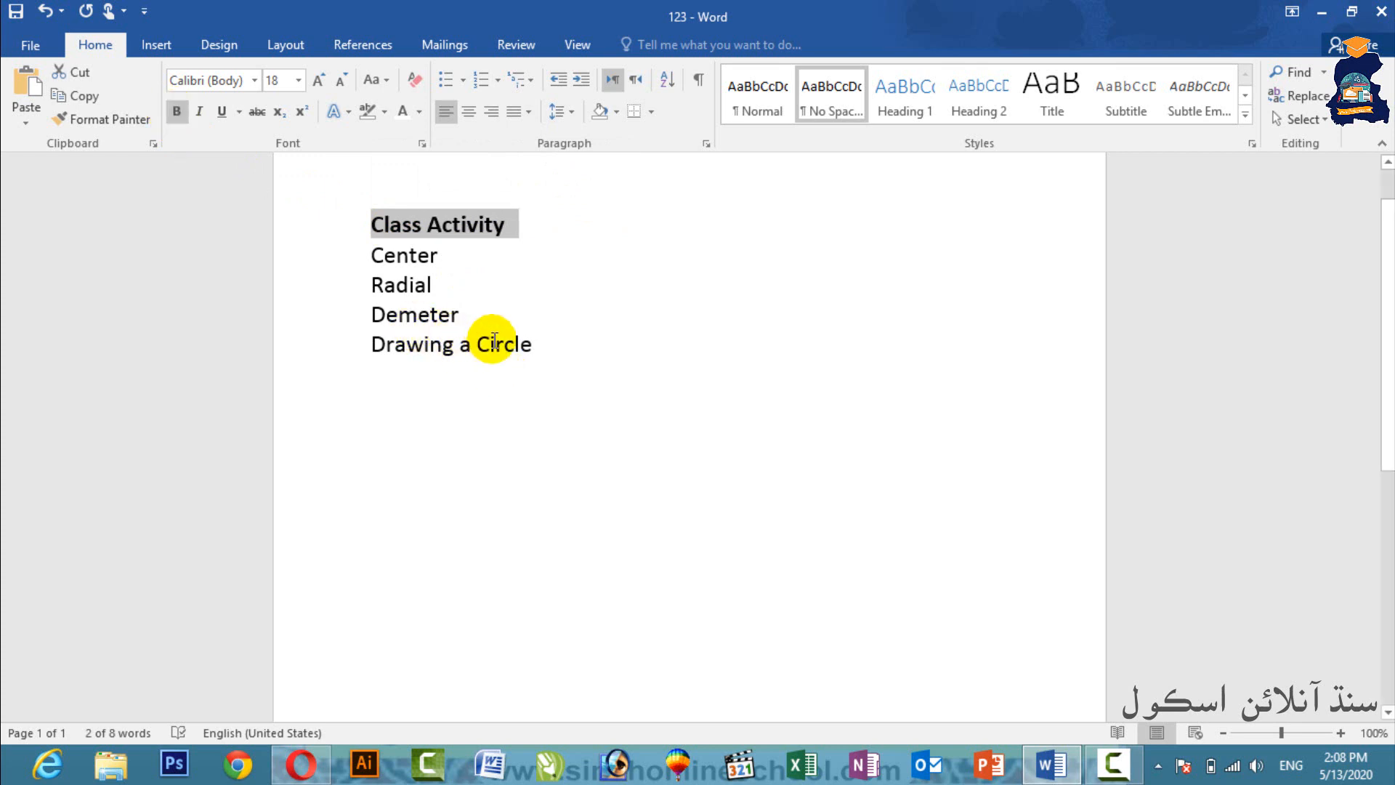
Apply the four-diamond bullet style to the four lines below the "Class Activity" heading
left_click_drag(539, 349, 374, 252)
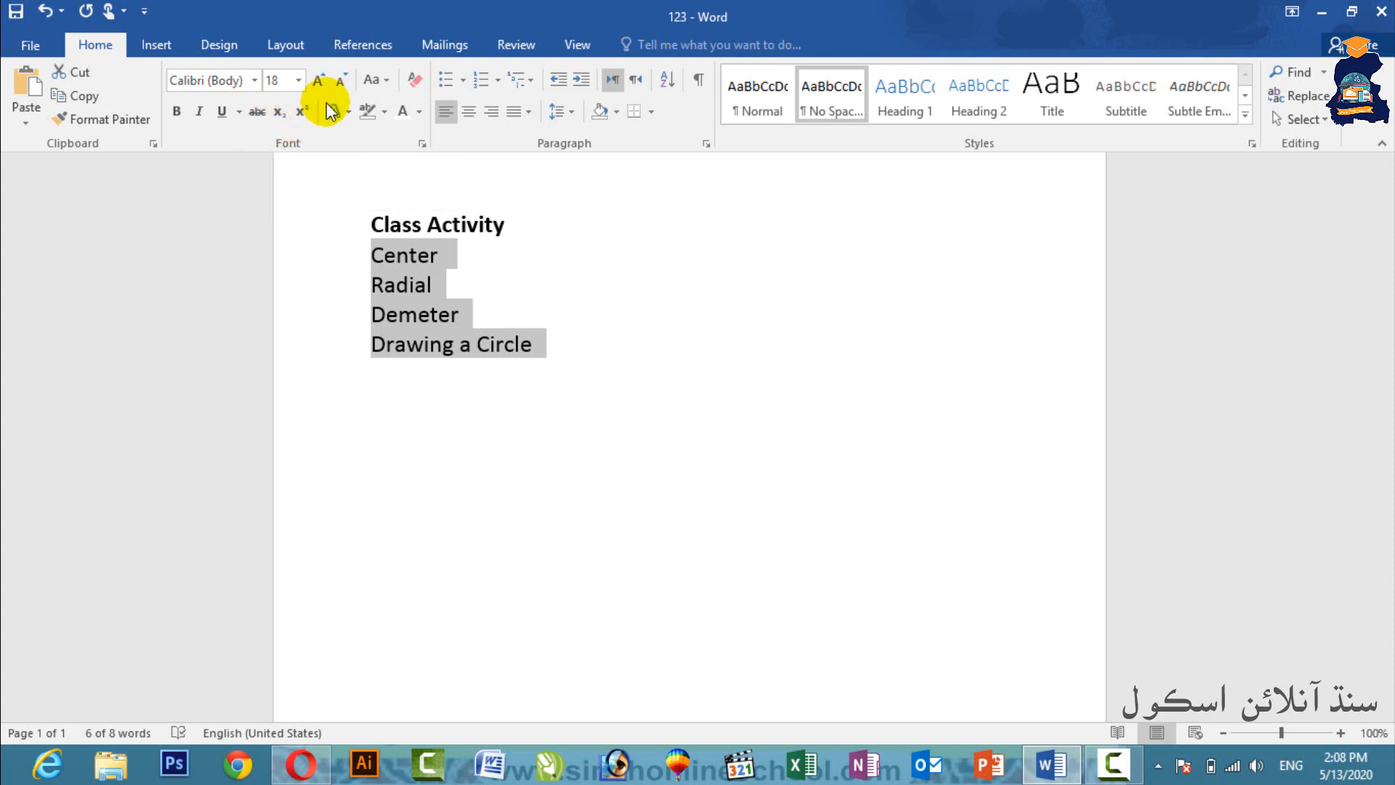
left_click(462, 80)
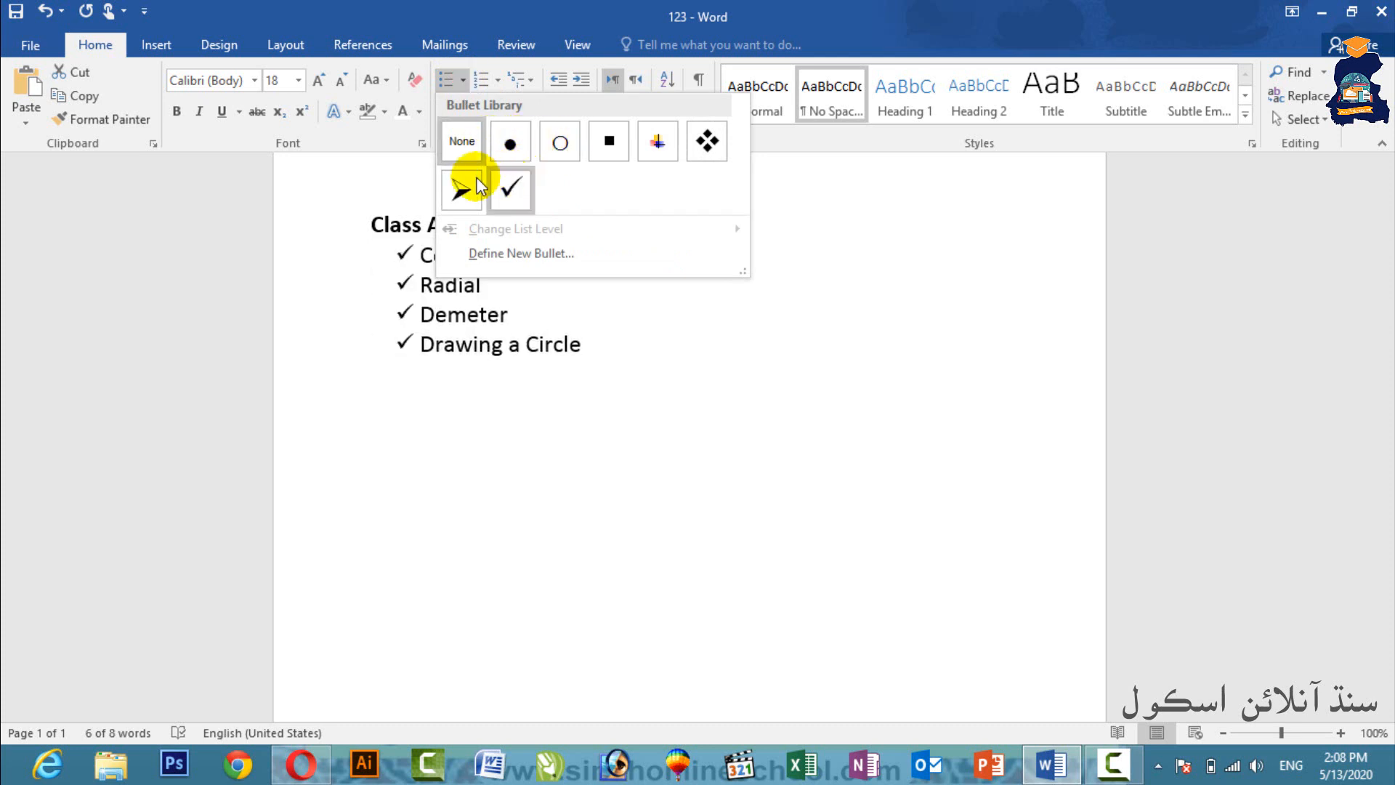
left_click(706, 141)
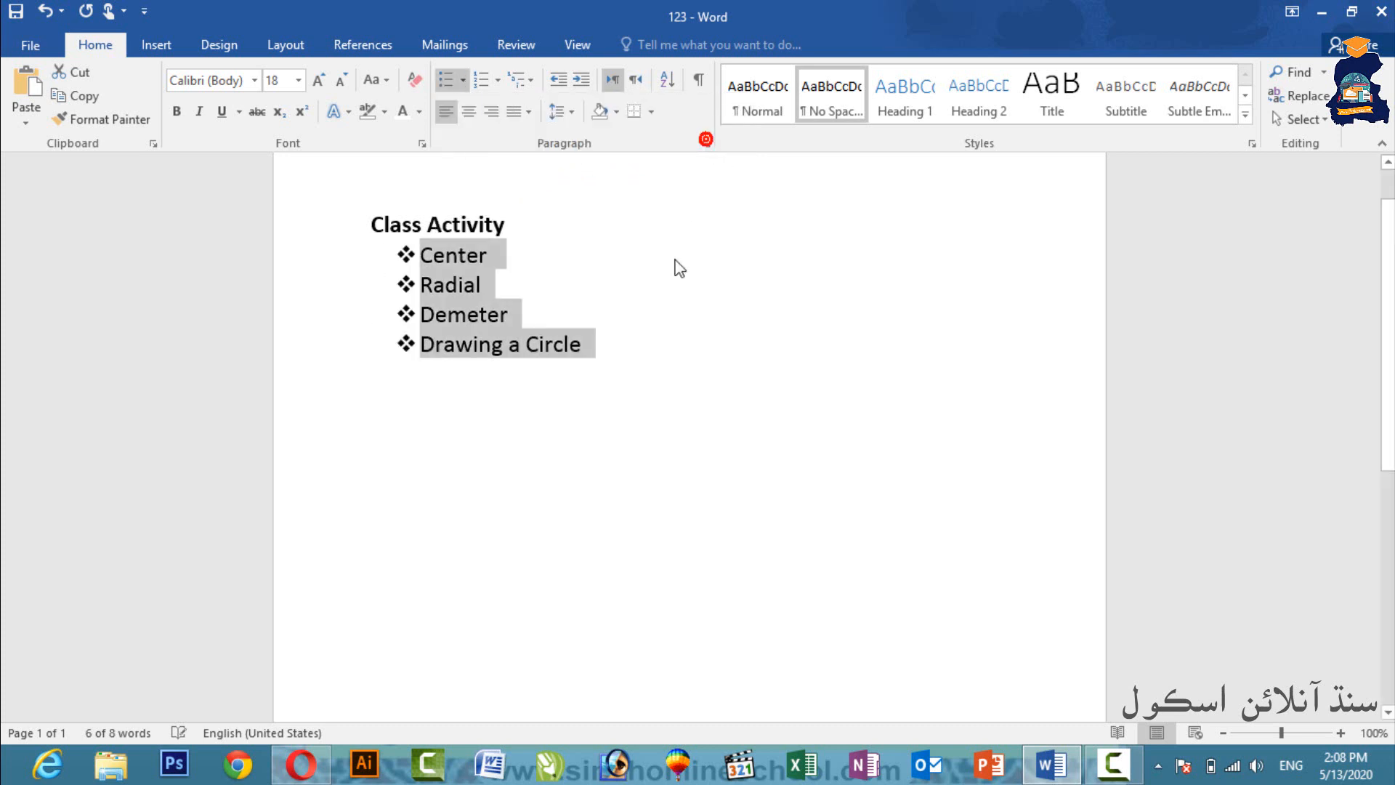
Add three more list items after "Drawing a Circle": "Take your", "And fix the pencil" and "As"
left_click(592, 352)
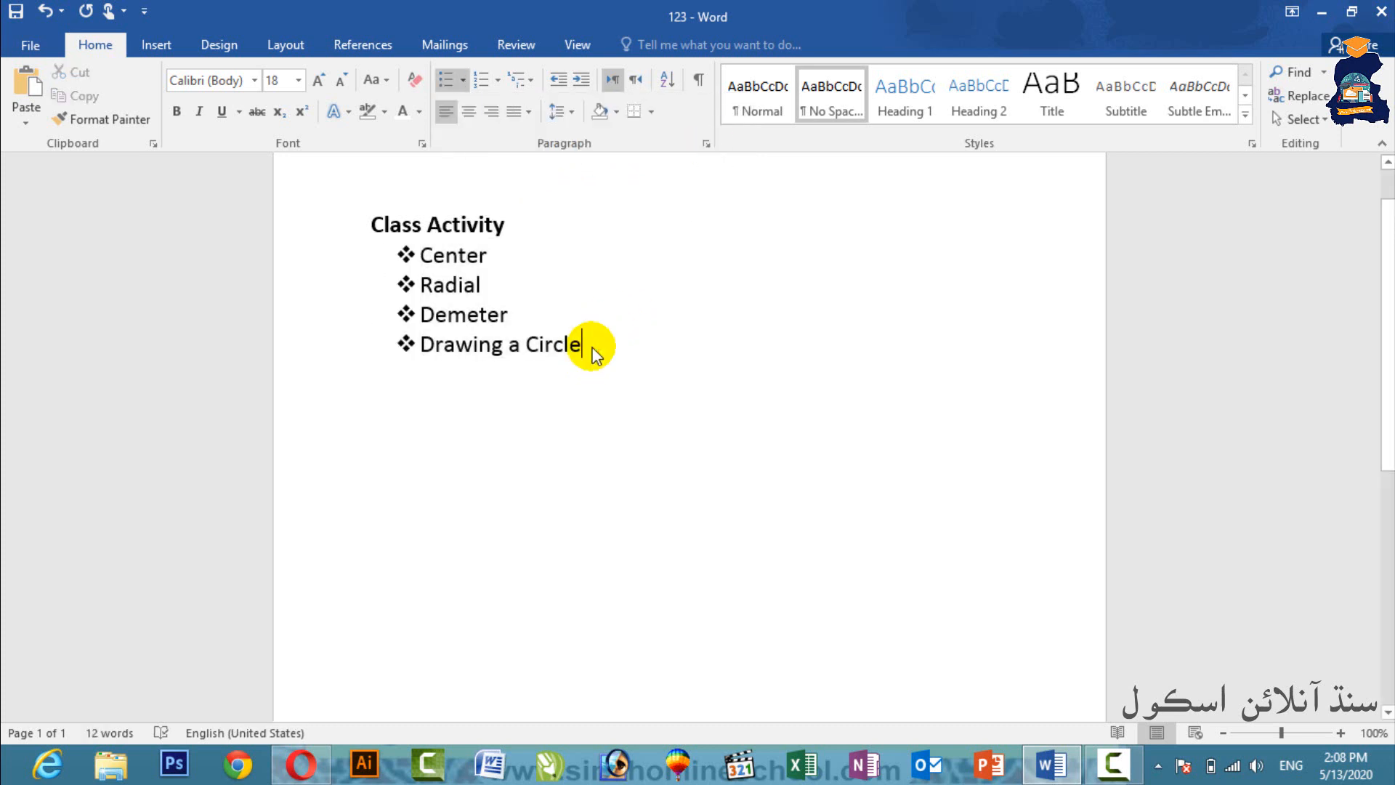
key("Return")
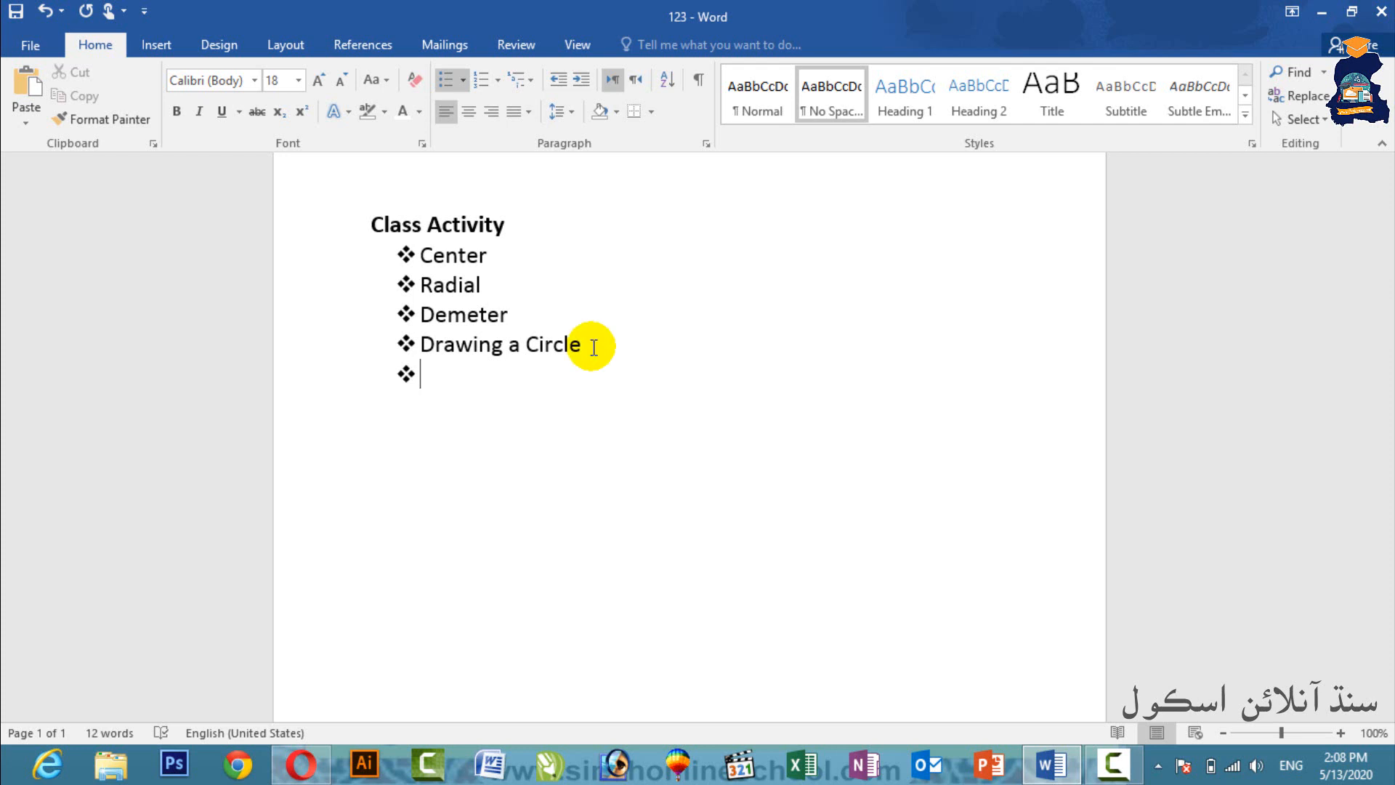
type("Take your")
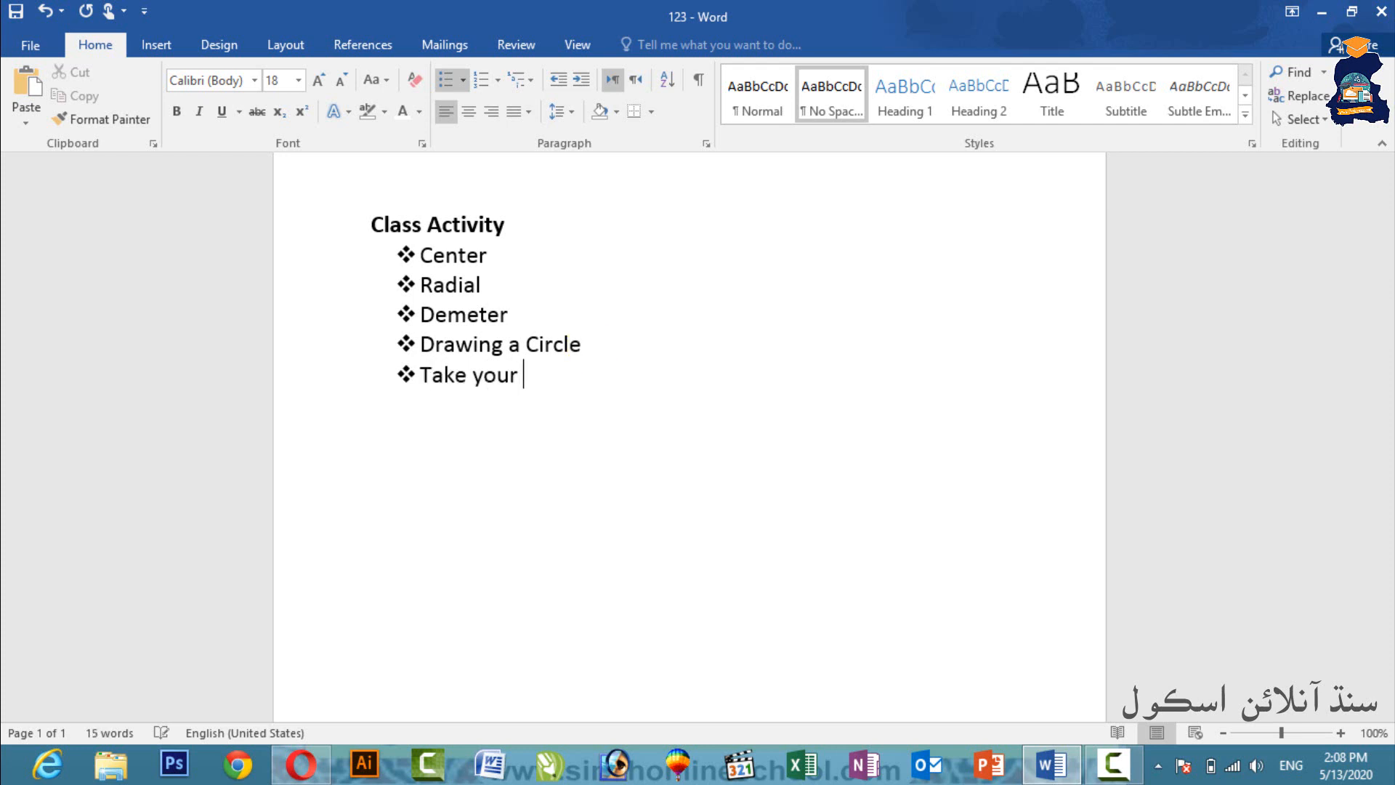
key("Return")
type("and fix")
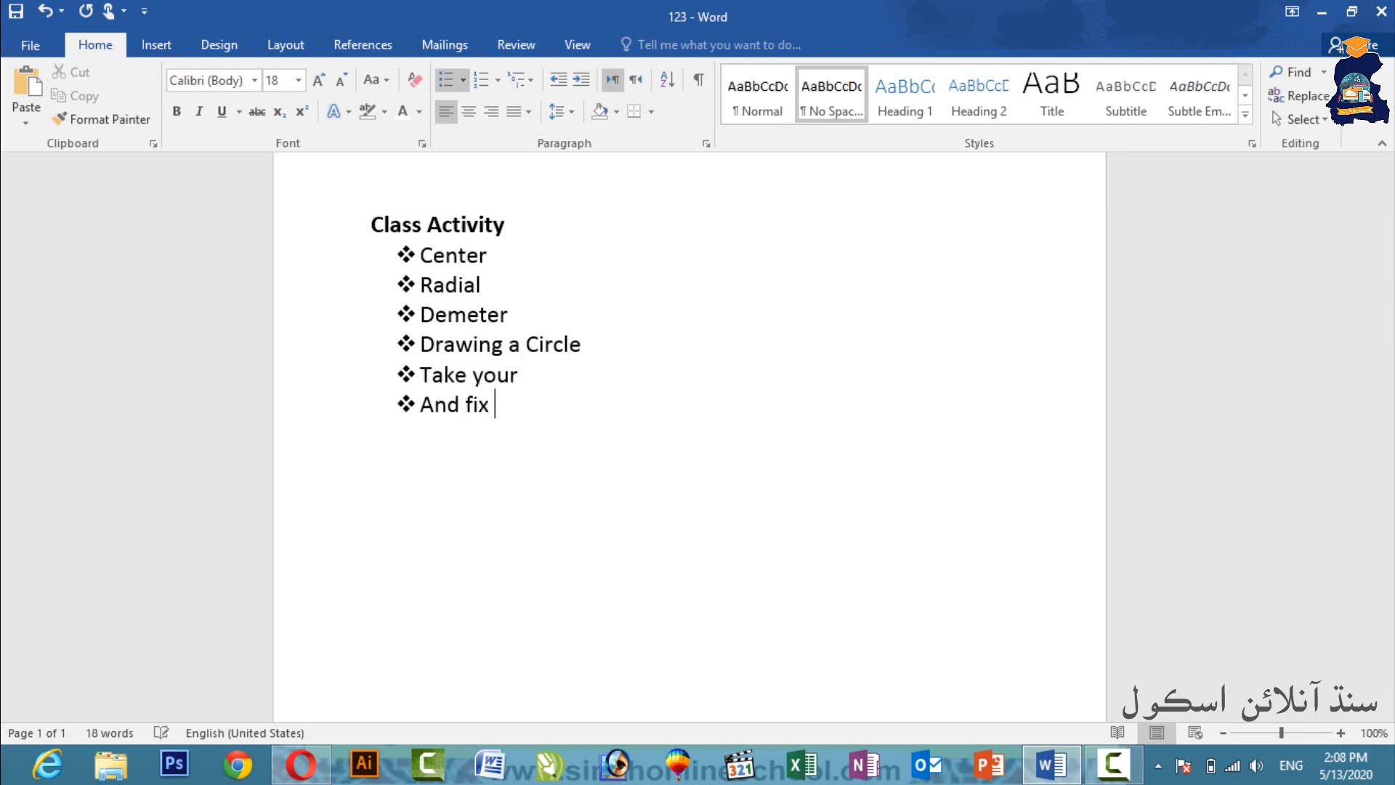
type(" the pec")
key("BackSpace")
type("nc")
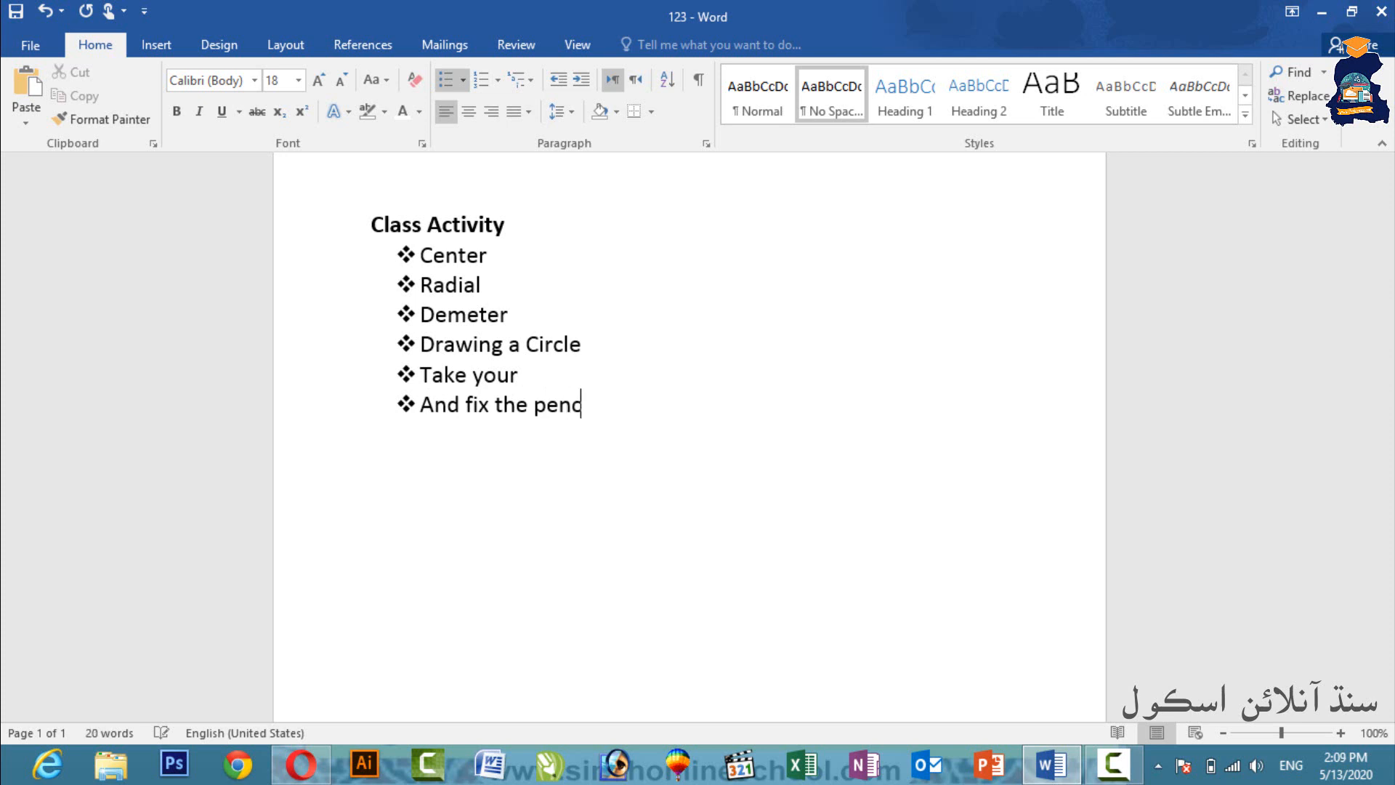
type("il")
key("Return")
type("as")
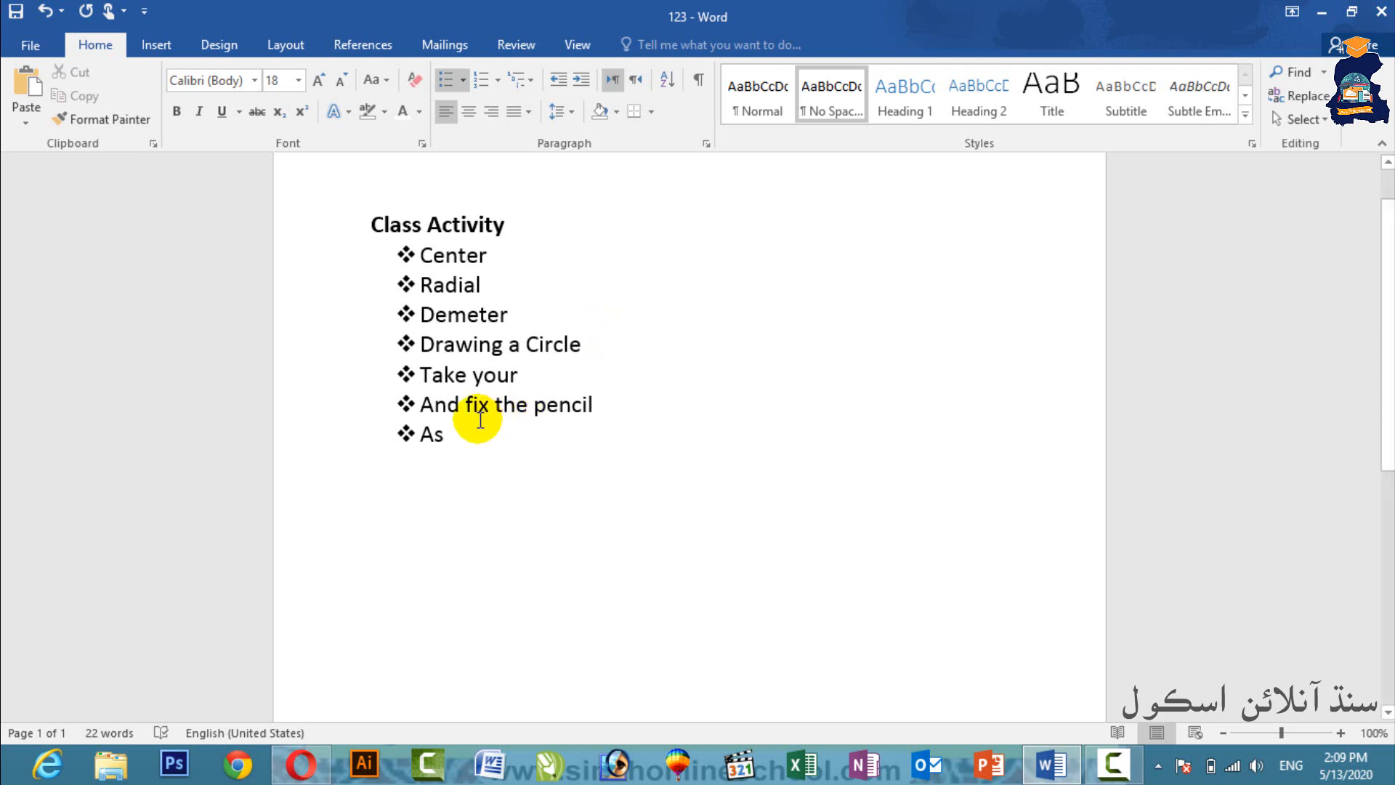
Remove the bullets from all seven list items by setting their bullet style to None
mouse_move(474, 419)
left_mouse_down()
mouse_move(441, 404)
mouse_move(399, 312)
mouse_move(405, 255)
left_mouse_up()
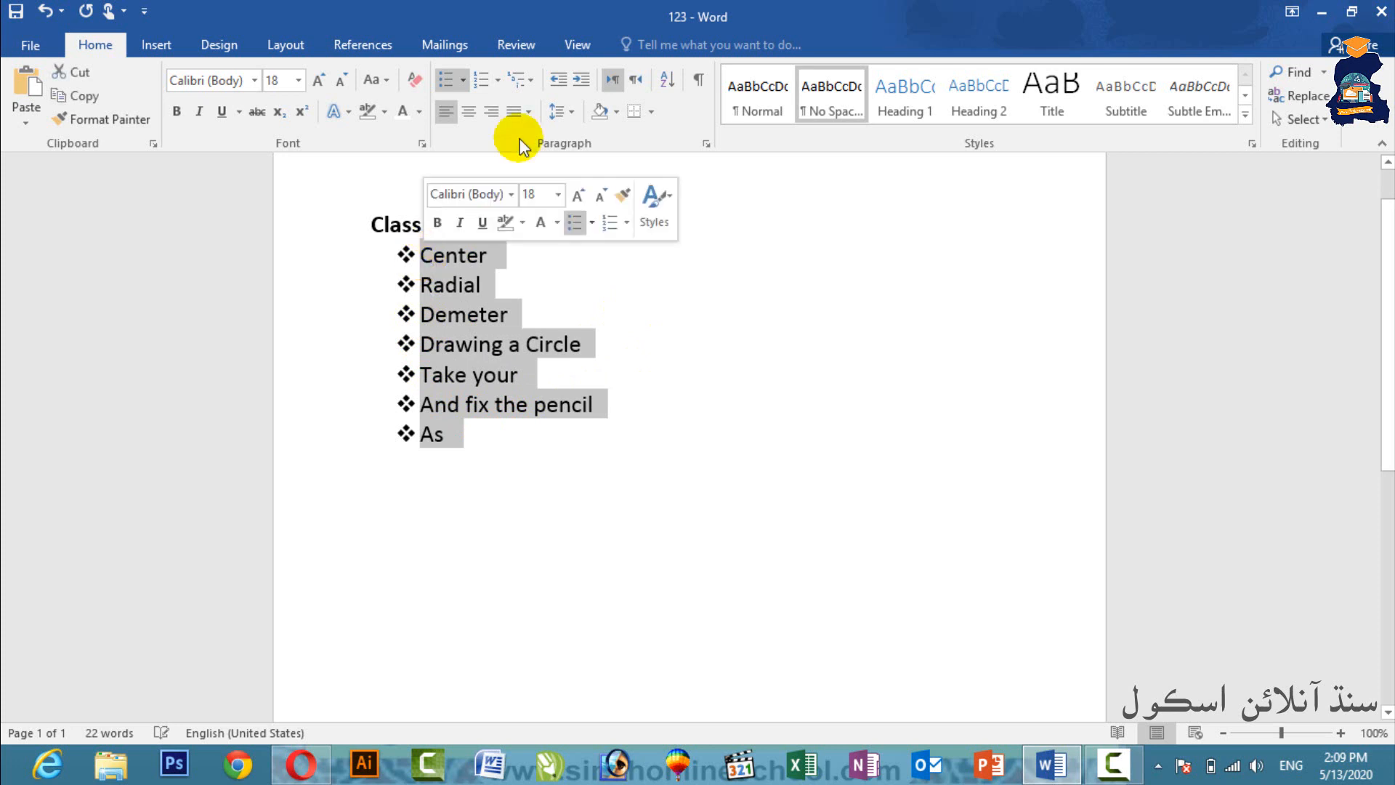
left_click(464, 81)
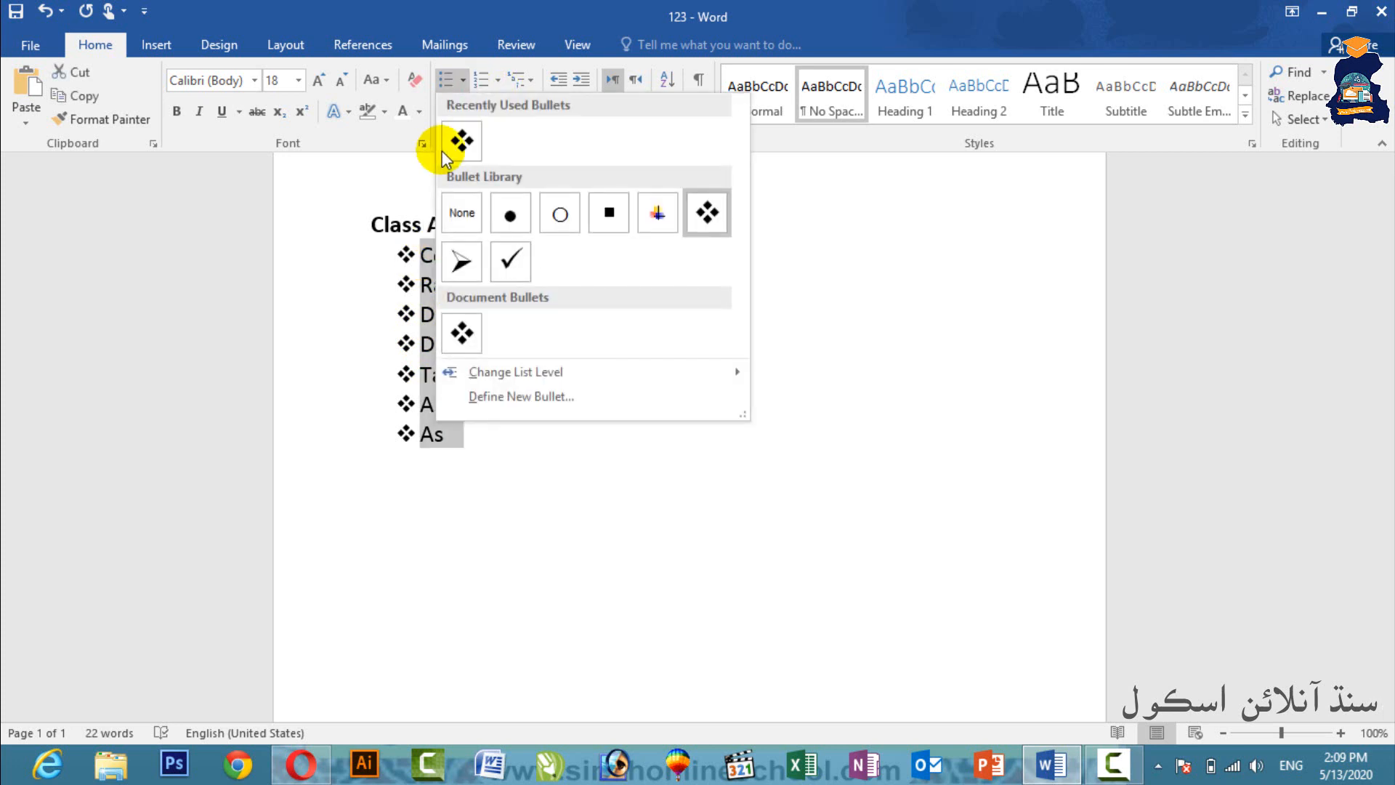
left_click(462, 213)
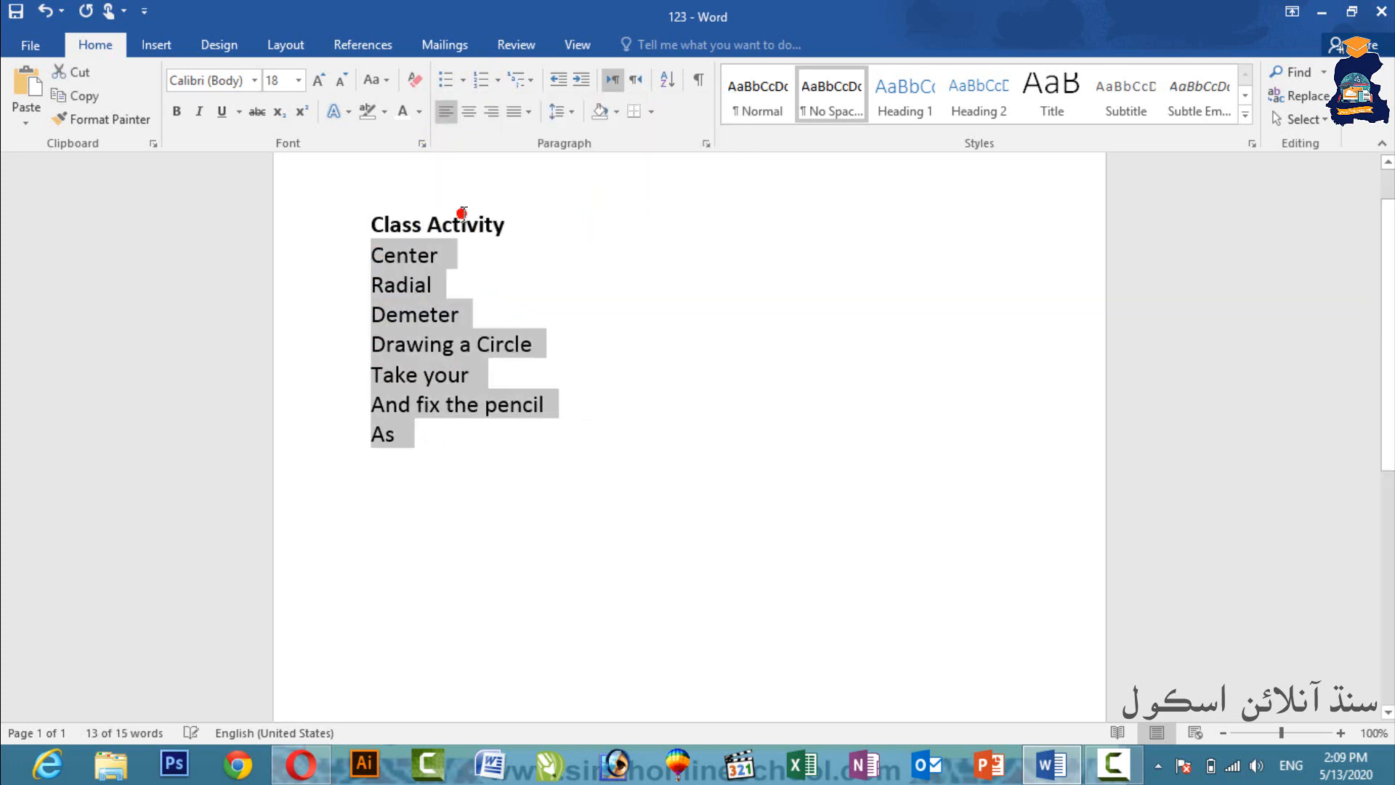
left_click(497, 317)
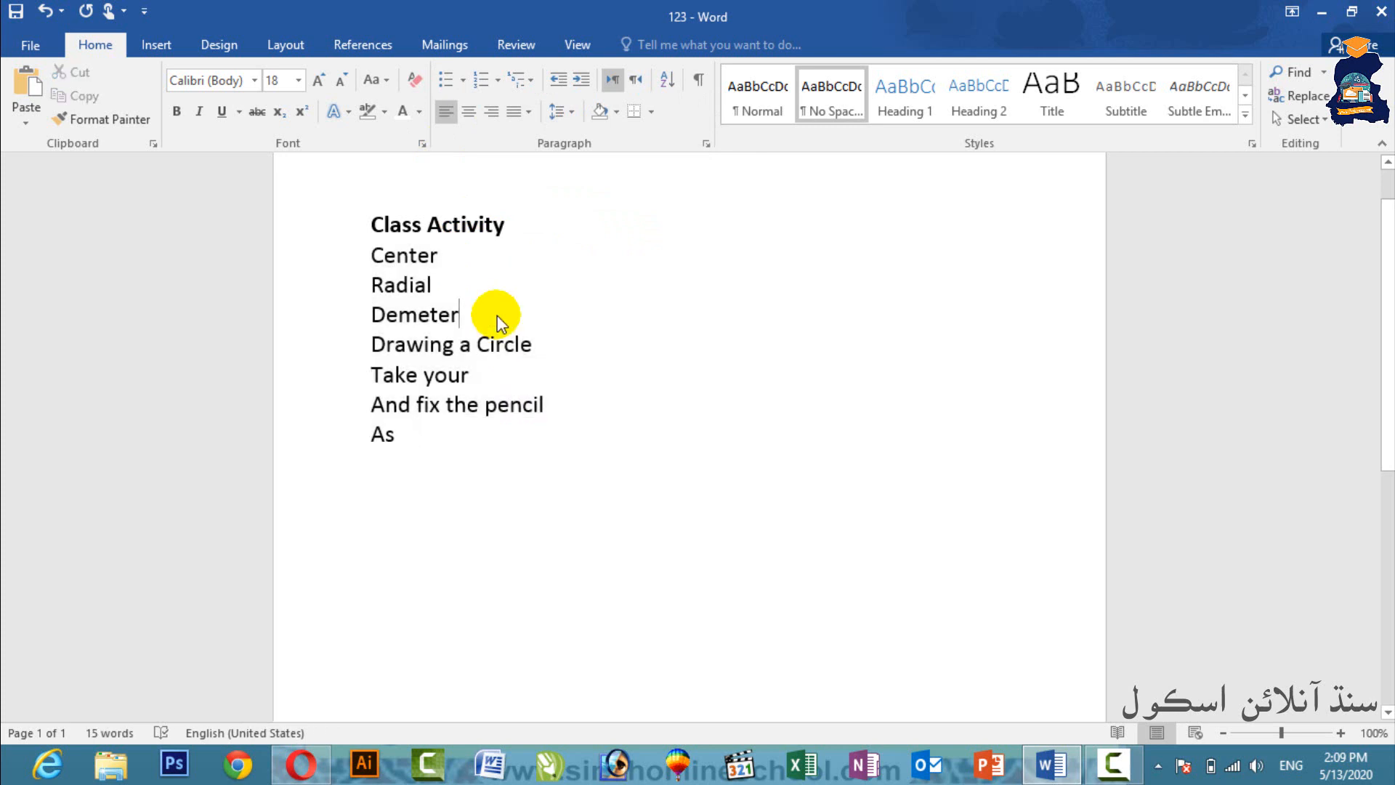
Number the seven lines from "Center" to "As" with the 1. 2. 3. format
left_click_drag(429, 436, 369, 263)
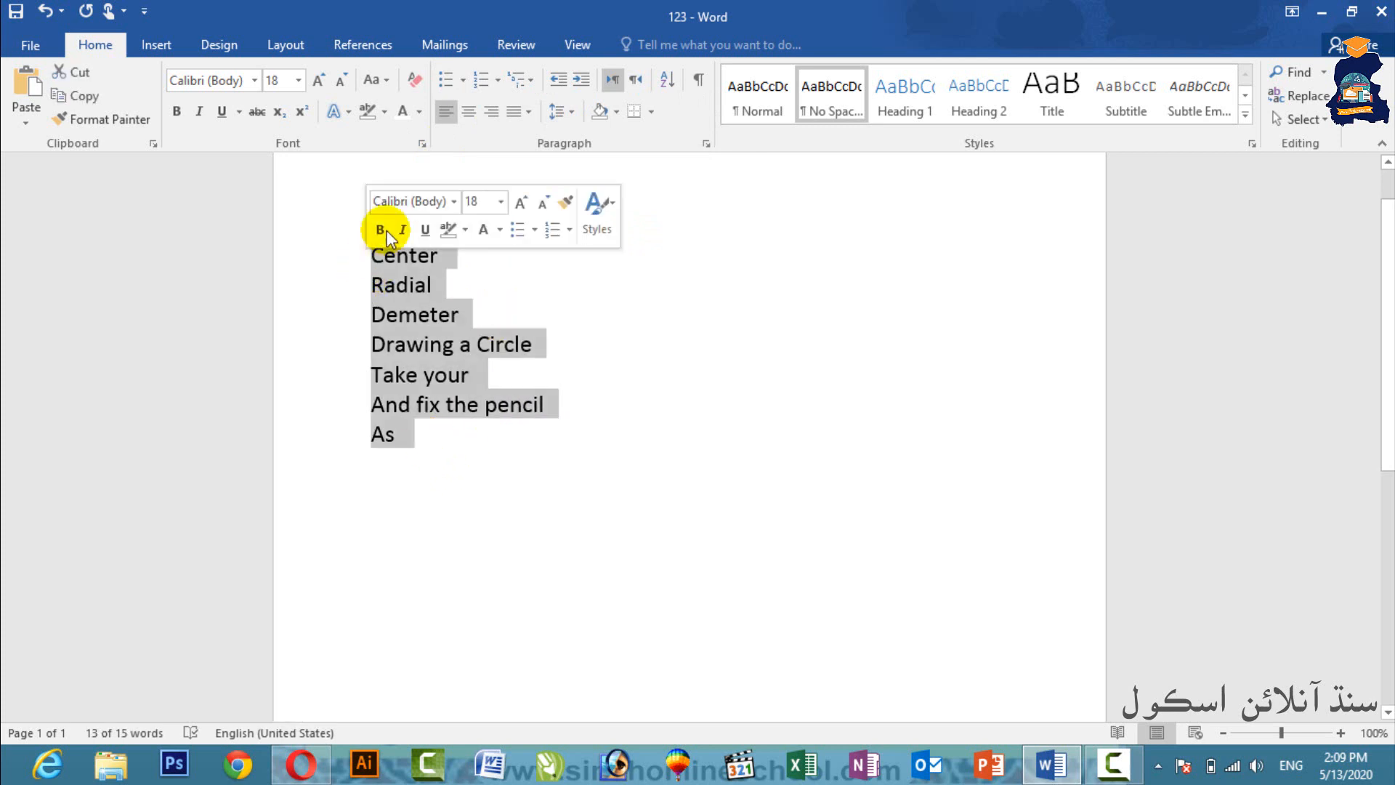
left_click(497, 80)
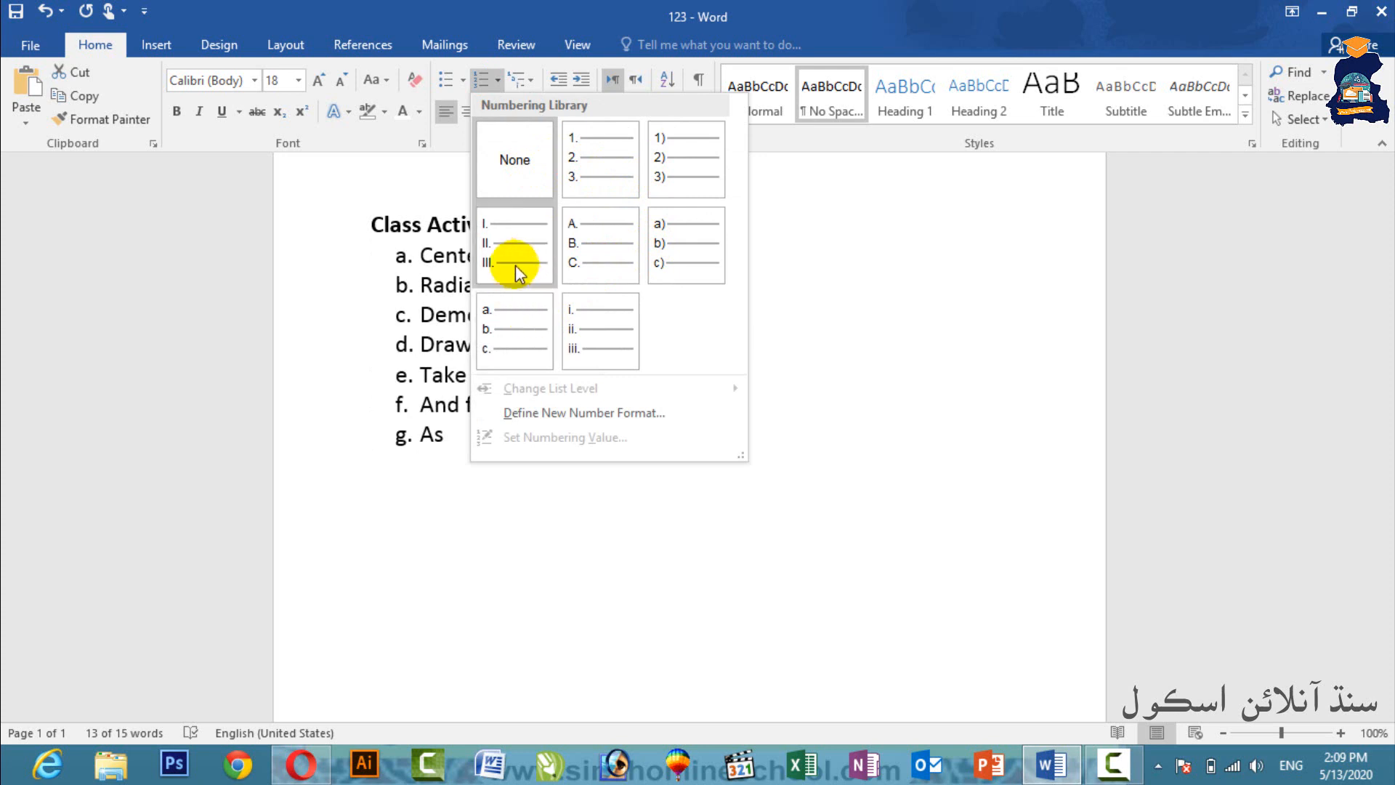
left_click(595, 179)
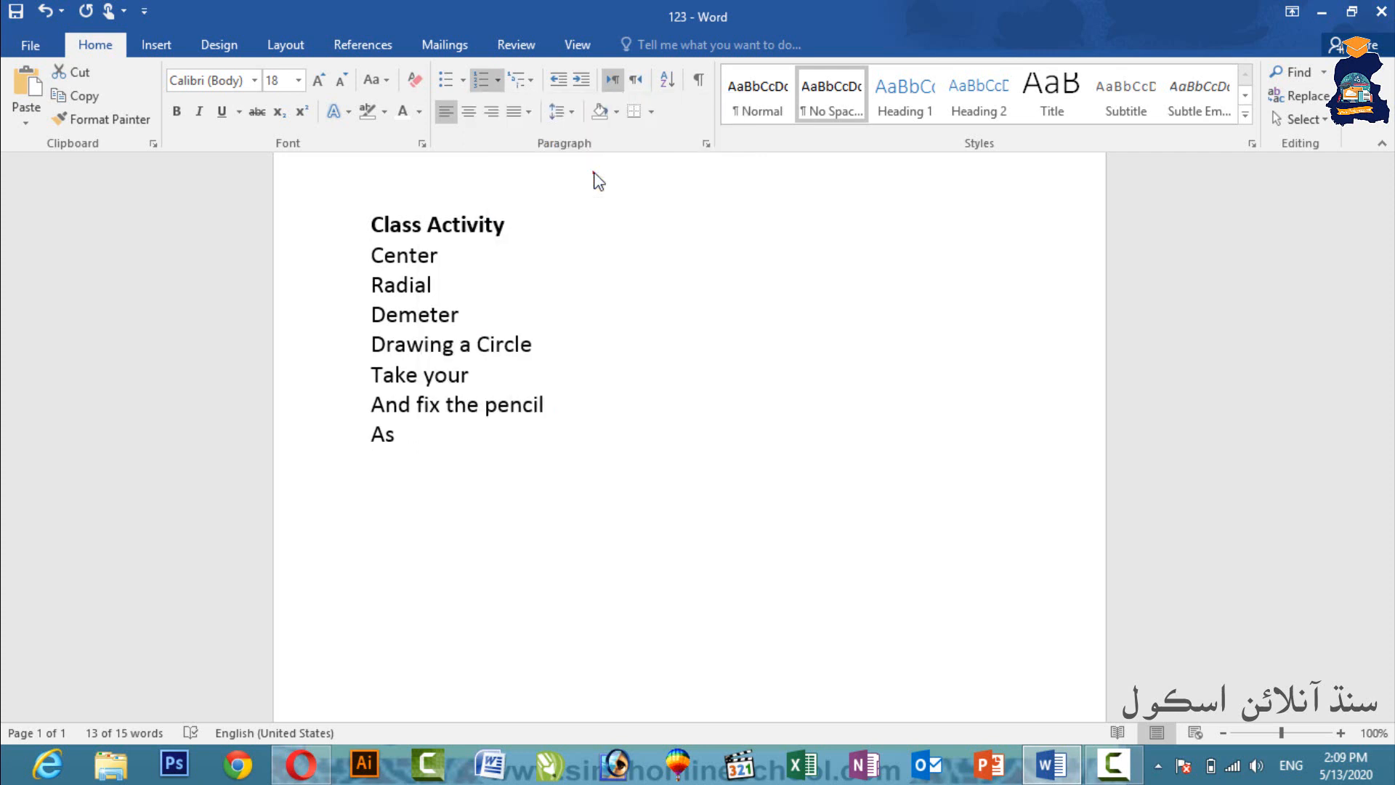
Start a new line after "As" and end the numbered list there, leaving blank unnumbered lines below
left_click(480, 434)
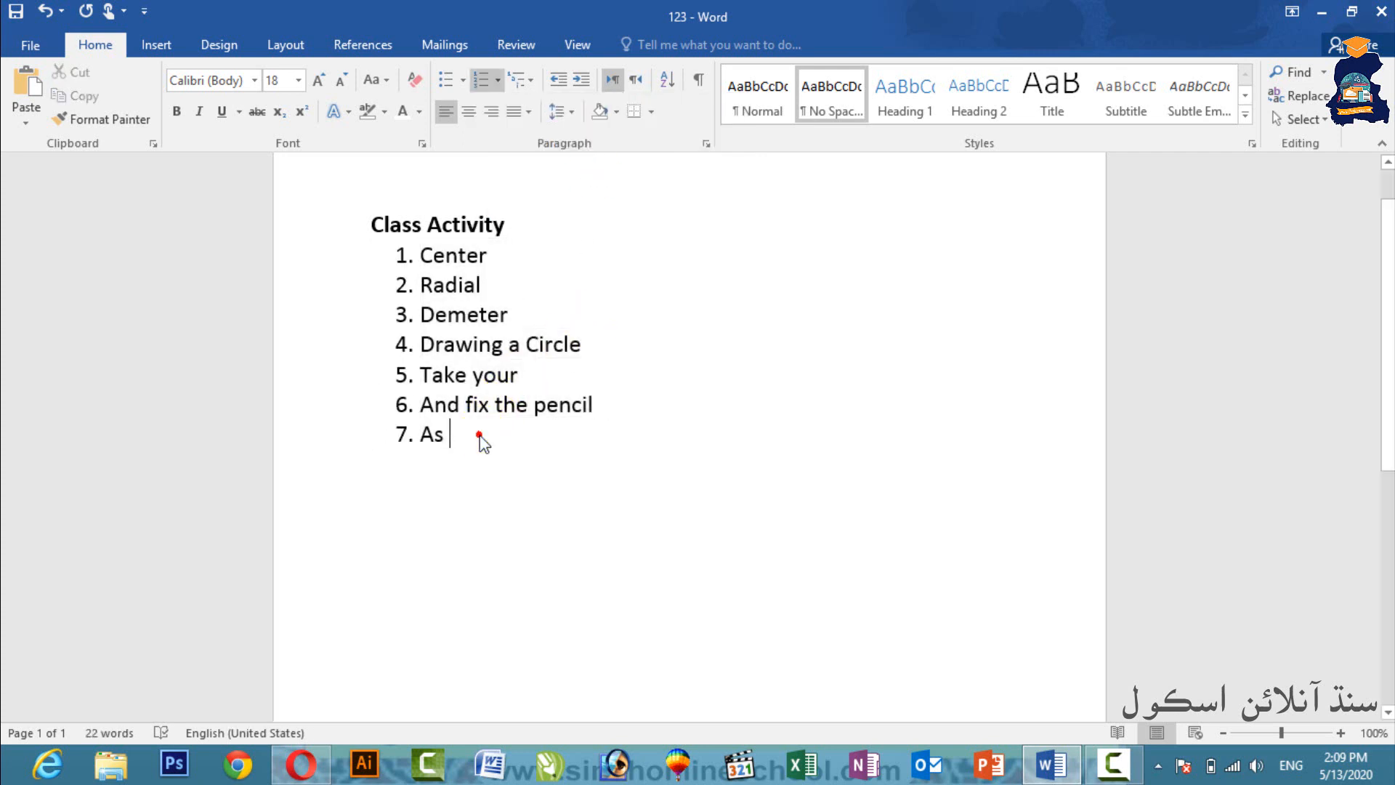
key("Return")
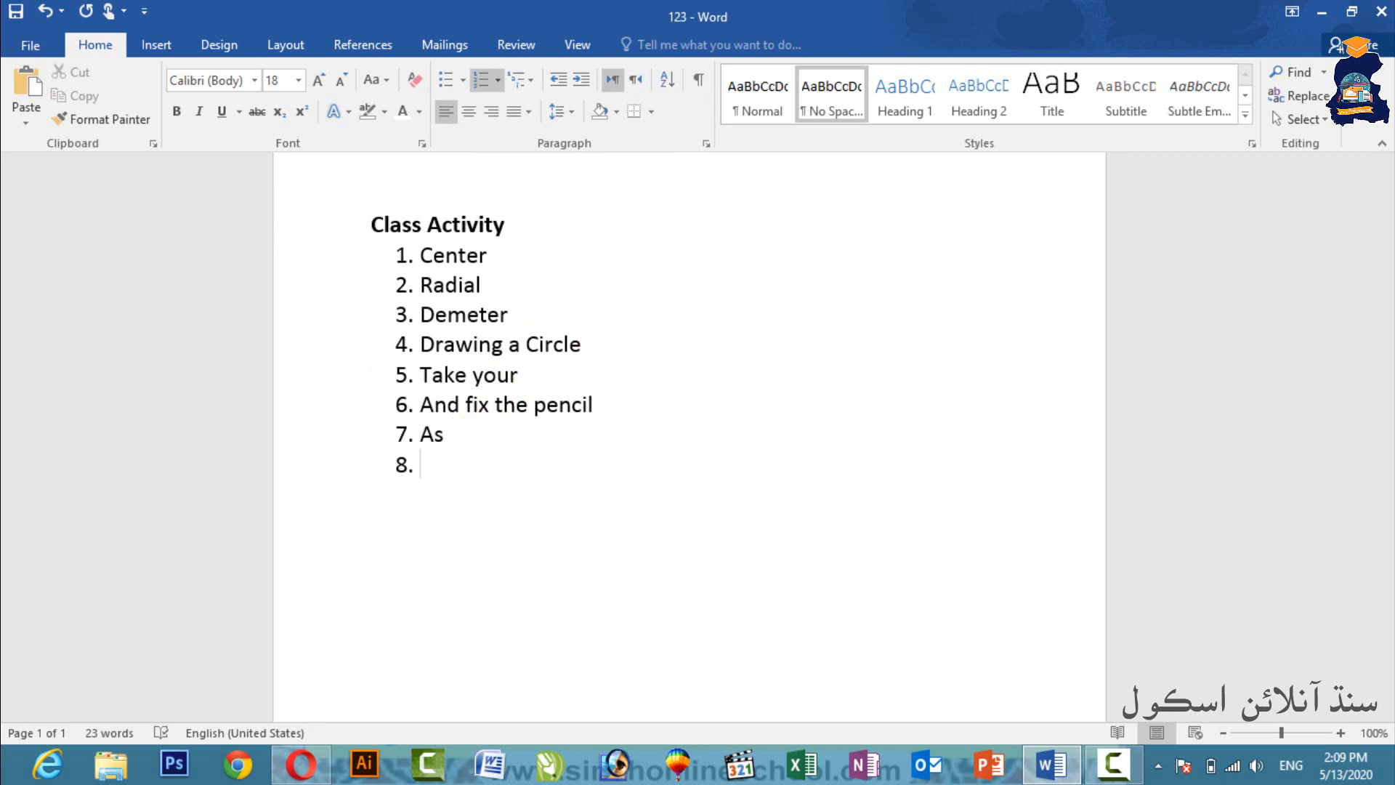
key("BackSpace")
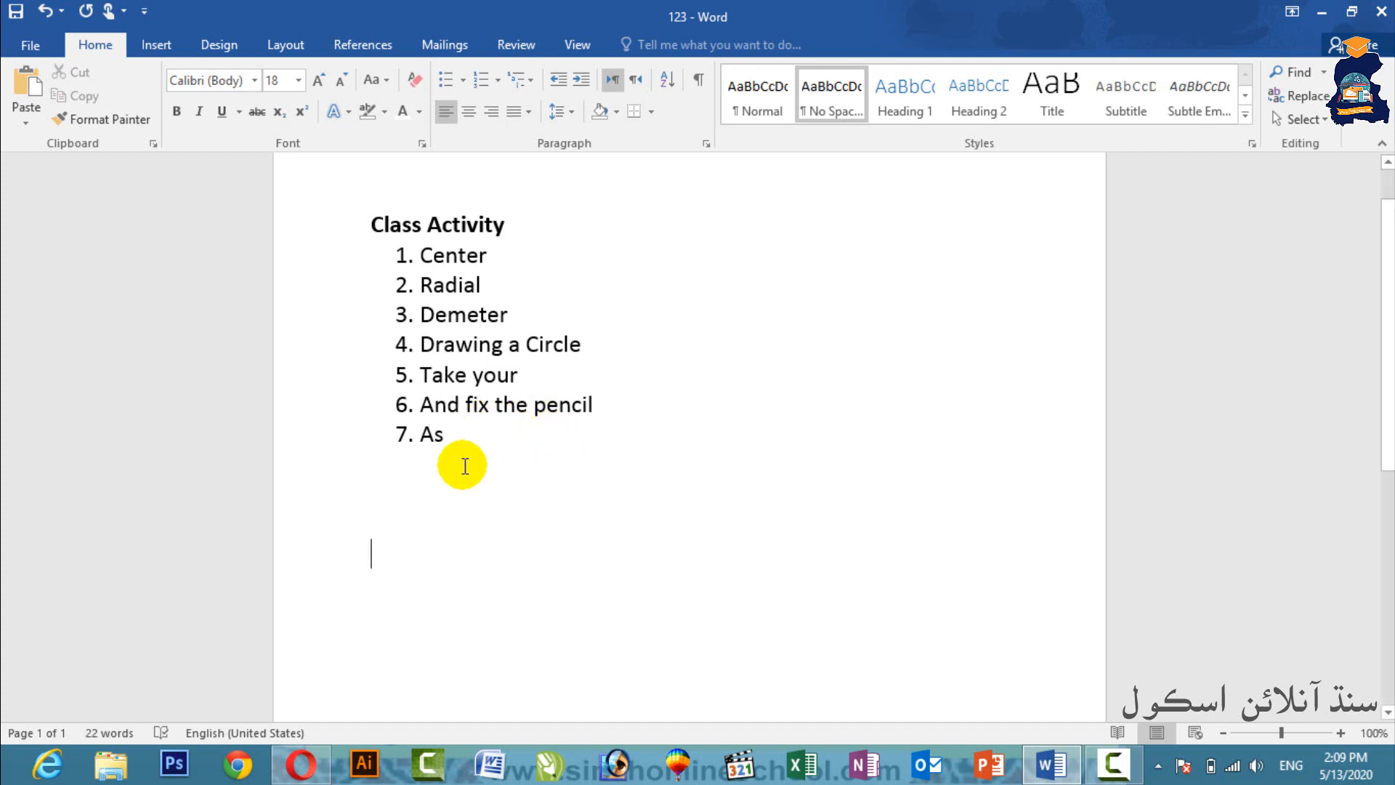
Replace the Class Activity heading and its entire numbered list with the text "1."
left_click_drag(451, 435, 360, 264)
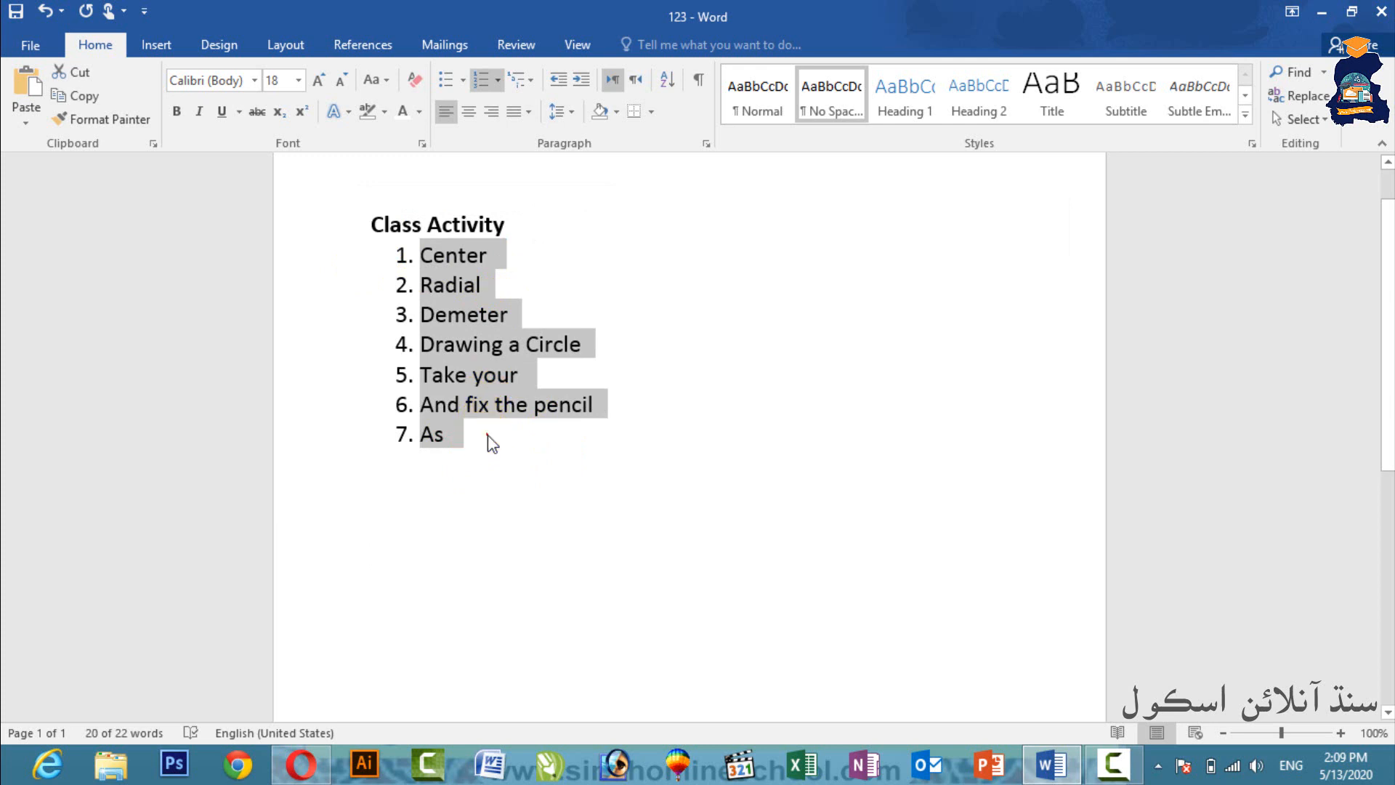
left_click_drag(492, 444, 347, 236)
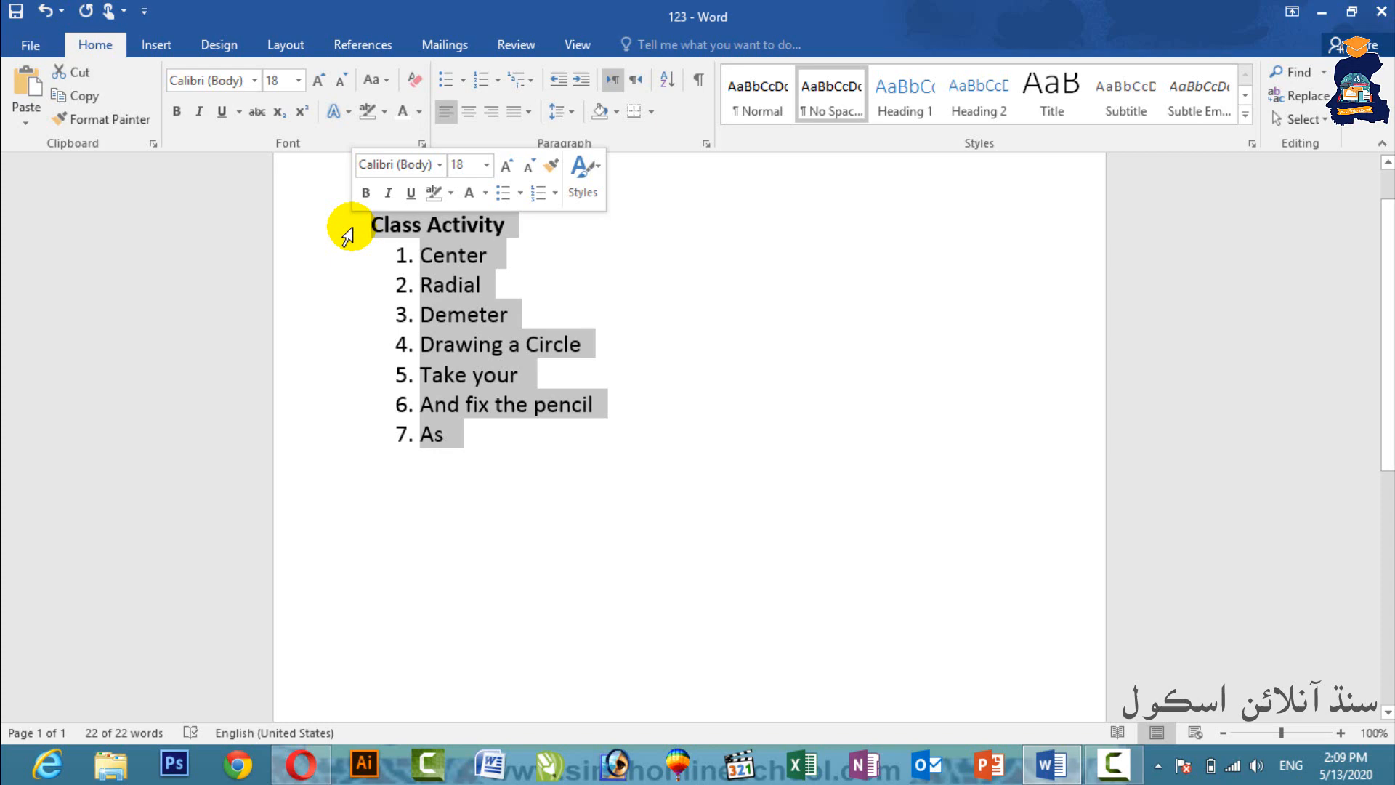
type("1")
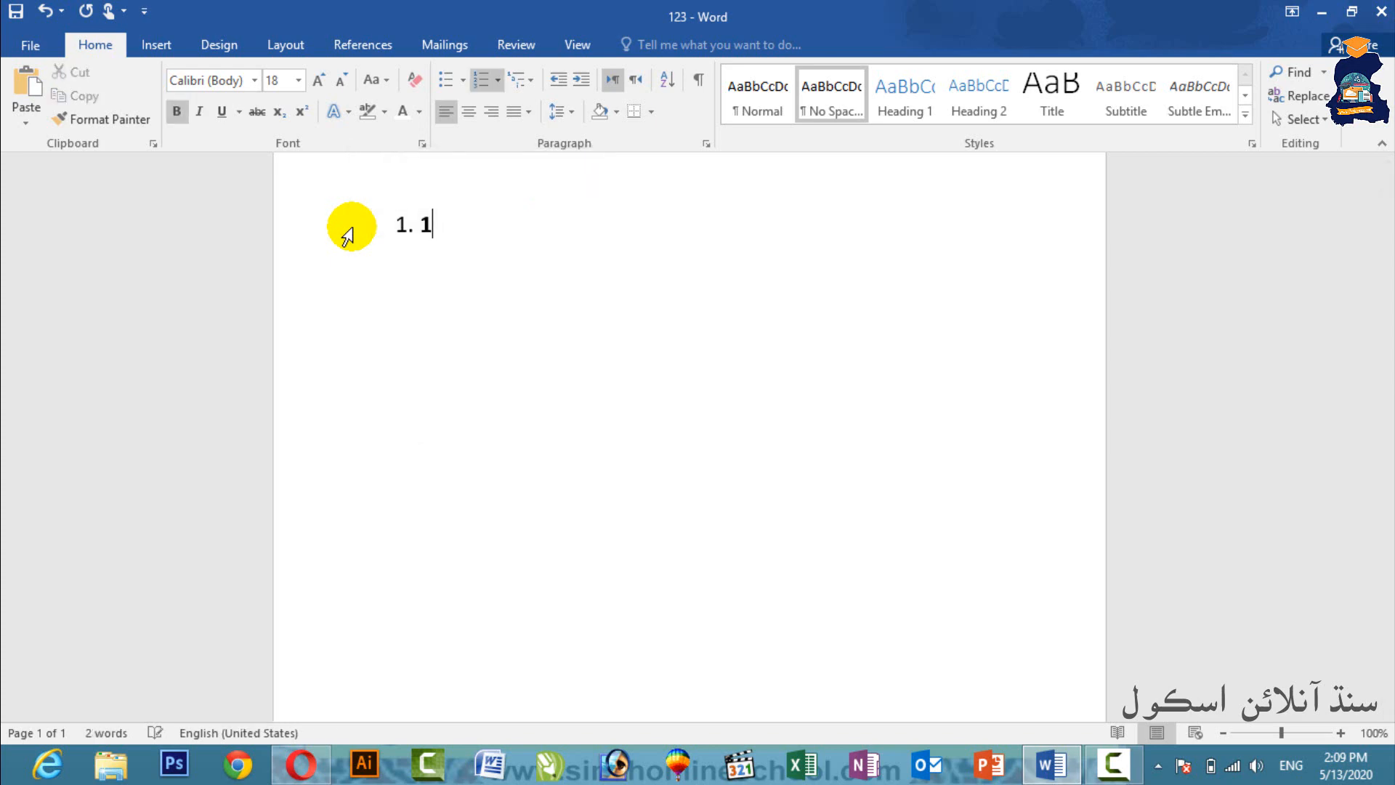
type(".")
Set the numbering of the remaining lines to None and delete the typed "1." to leave the page blank
left_click(346, 236)
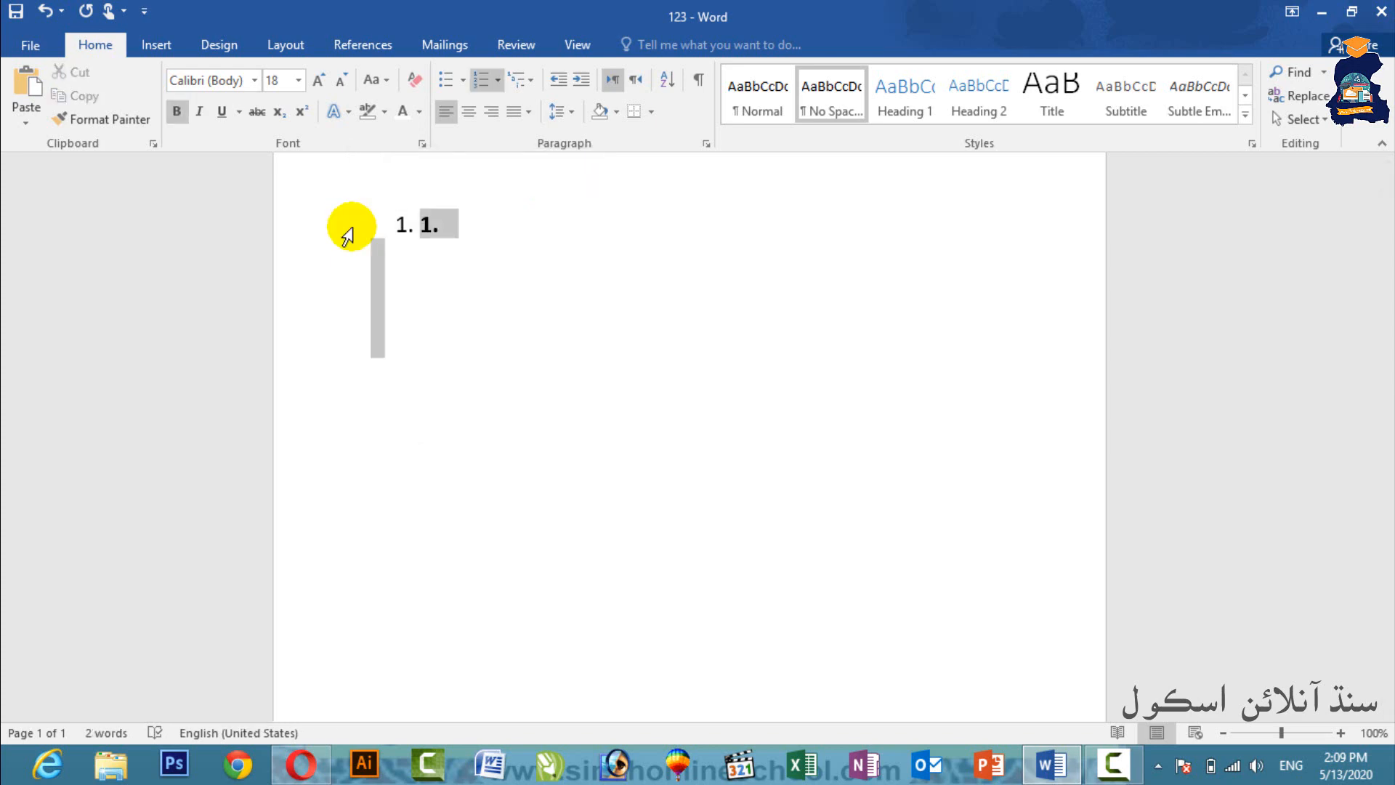
left_click(498, 81)
left_click(513, 258)
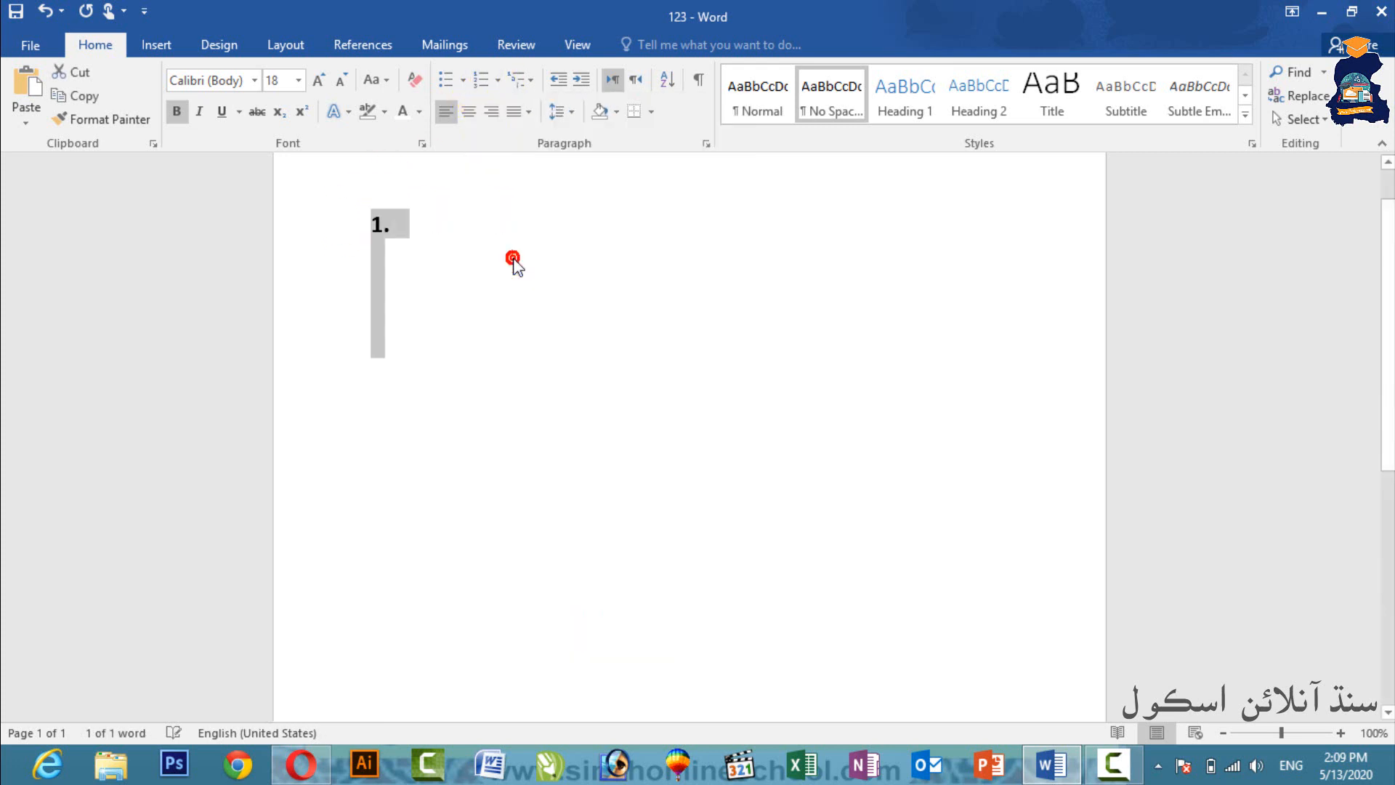
left_click(416, 226)
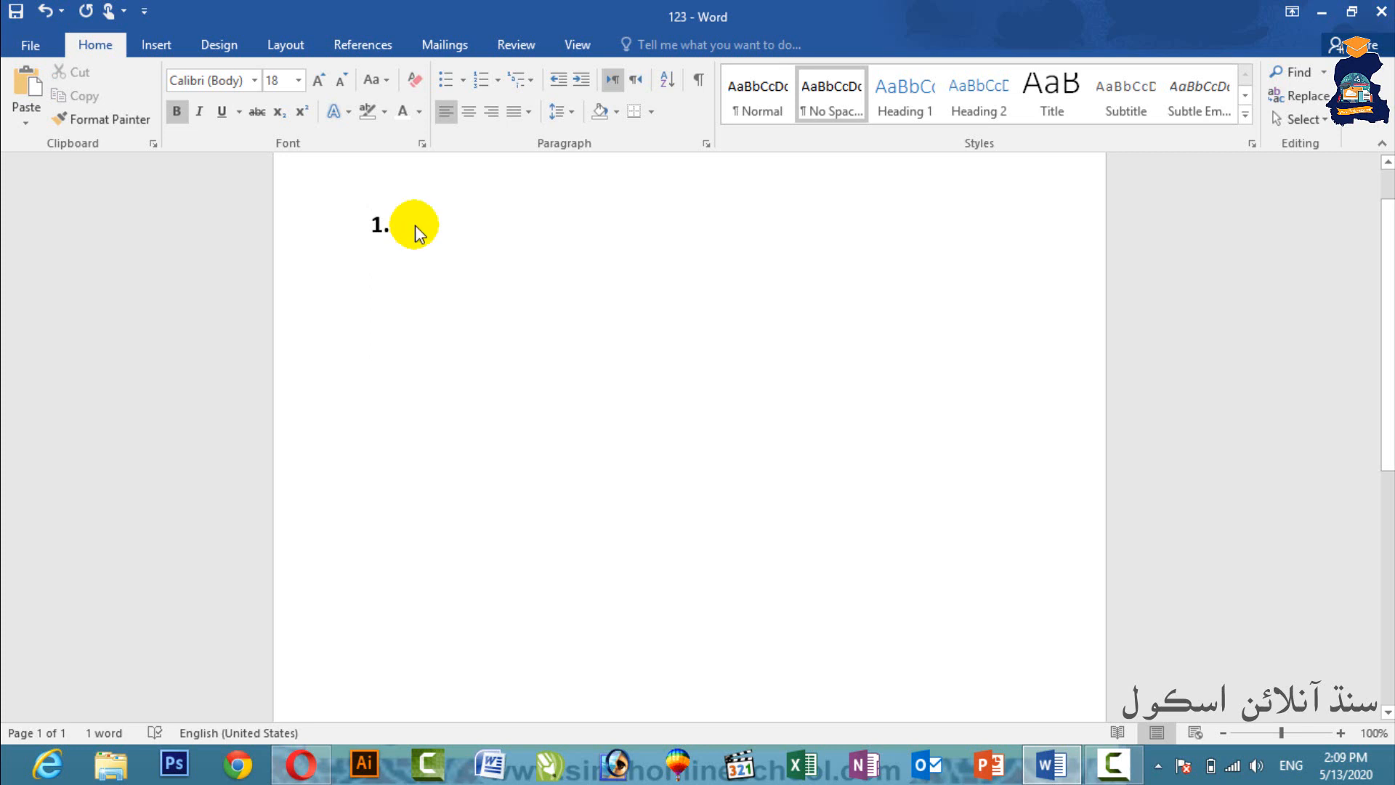
key("BackSpace")
key("BackSpace")
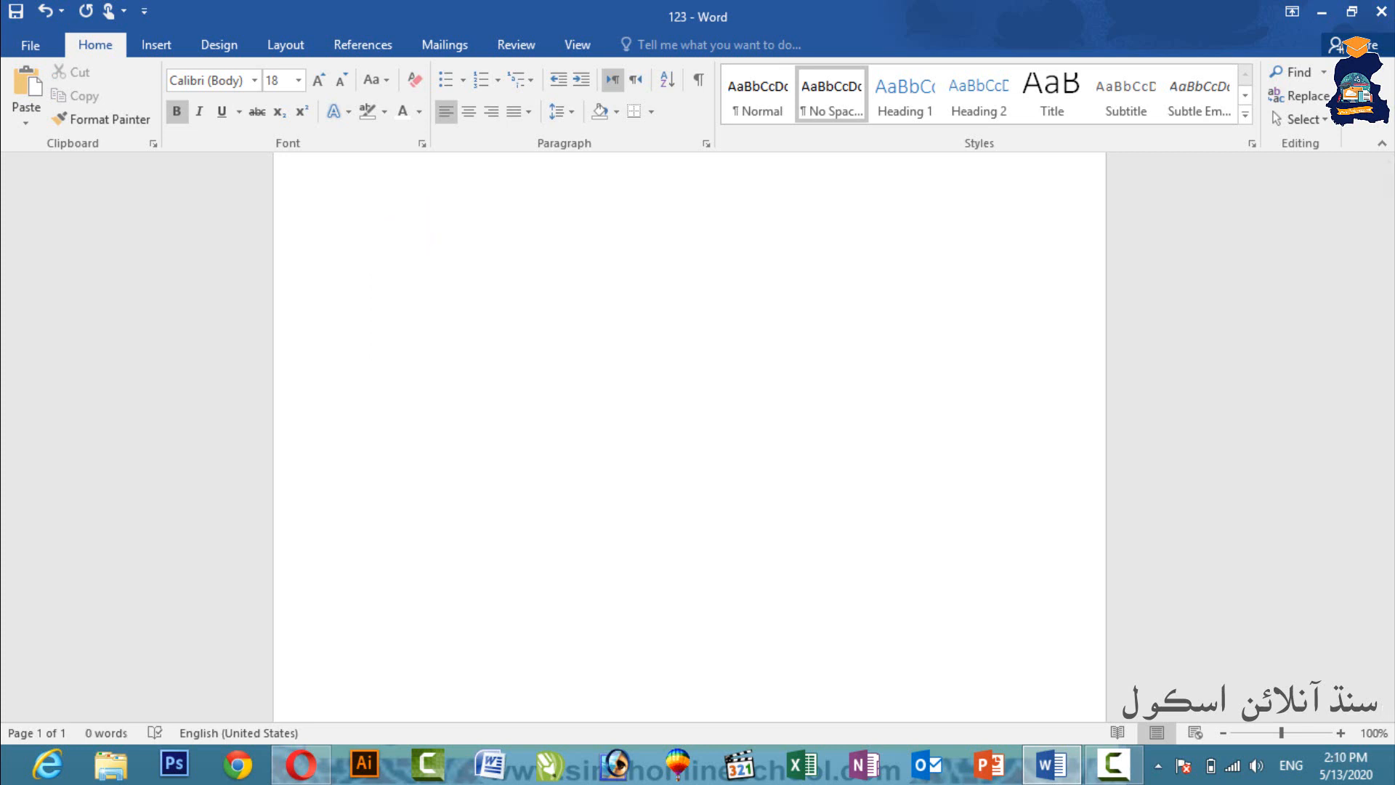
Write the bold question "Q: No 1 Computer is an ...............device?" on the first line and start a new line
type("Q: No 1 Computer i")
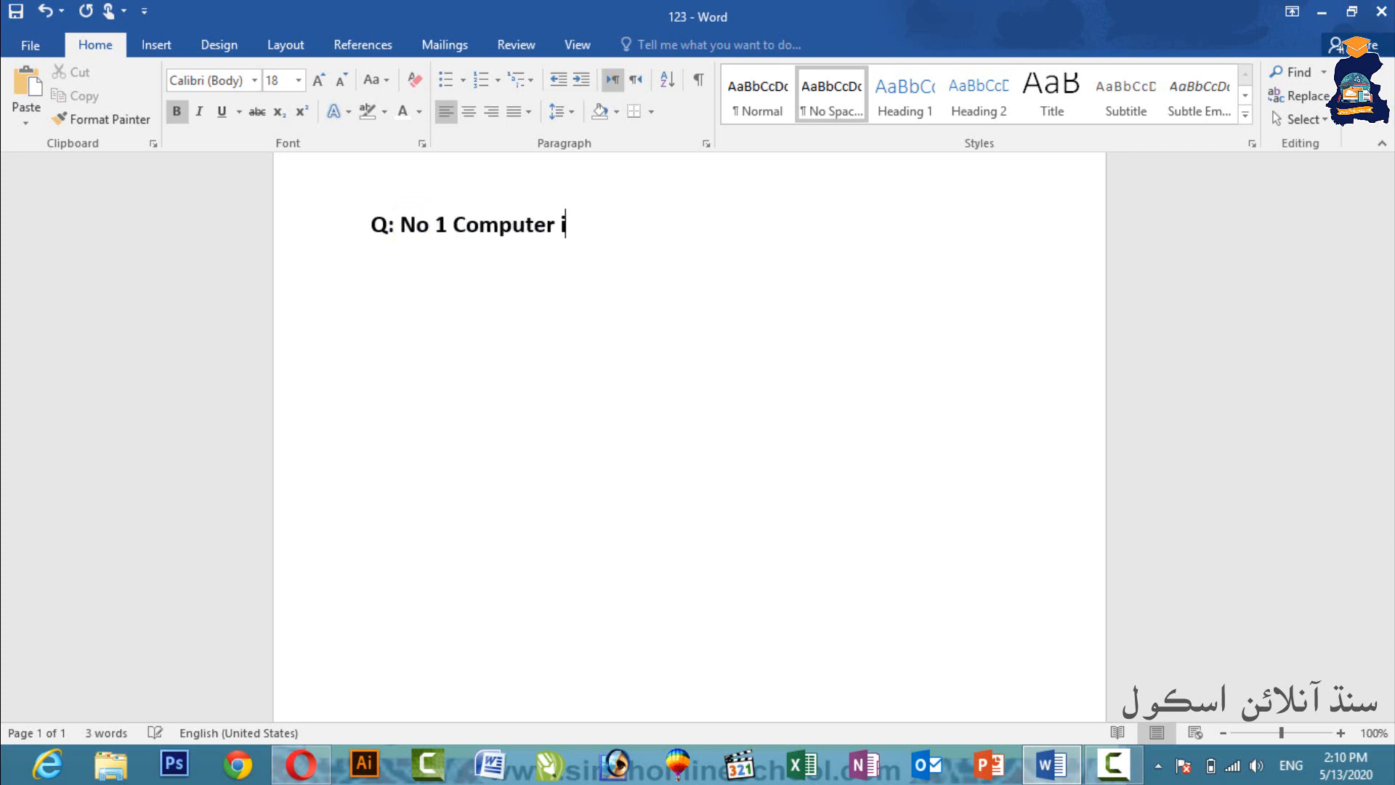
type("s an ...............device?")
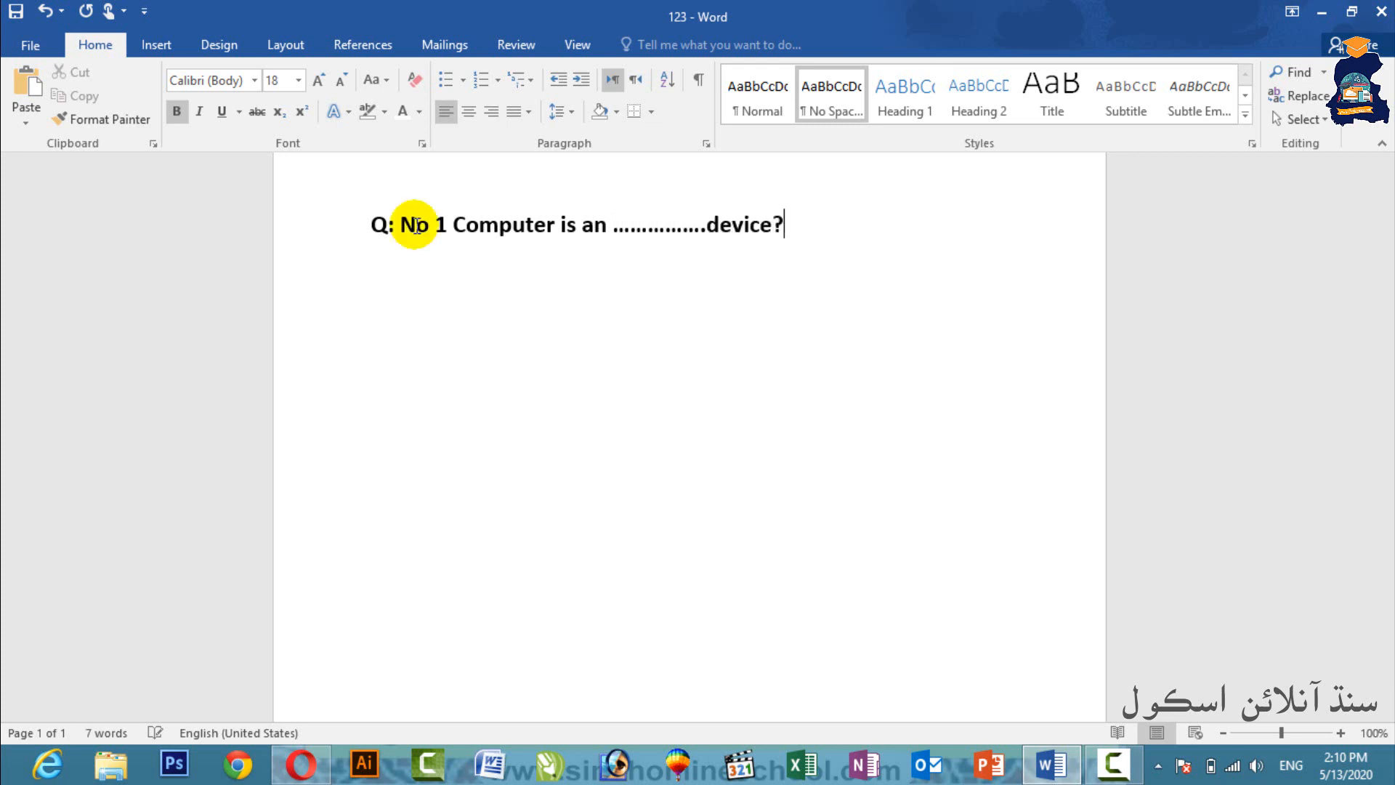
key("Return")
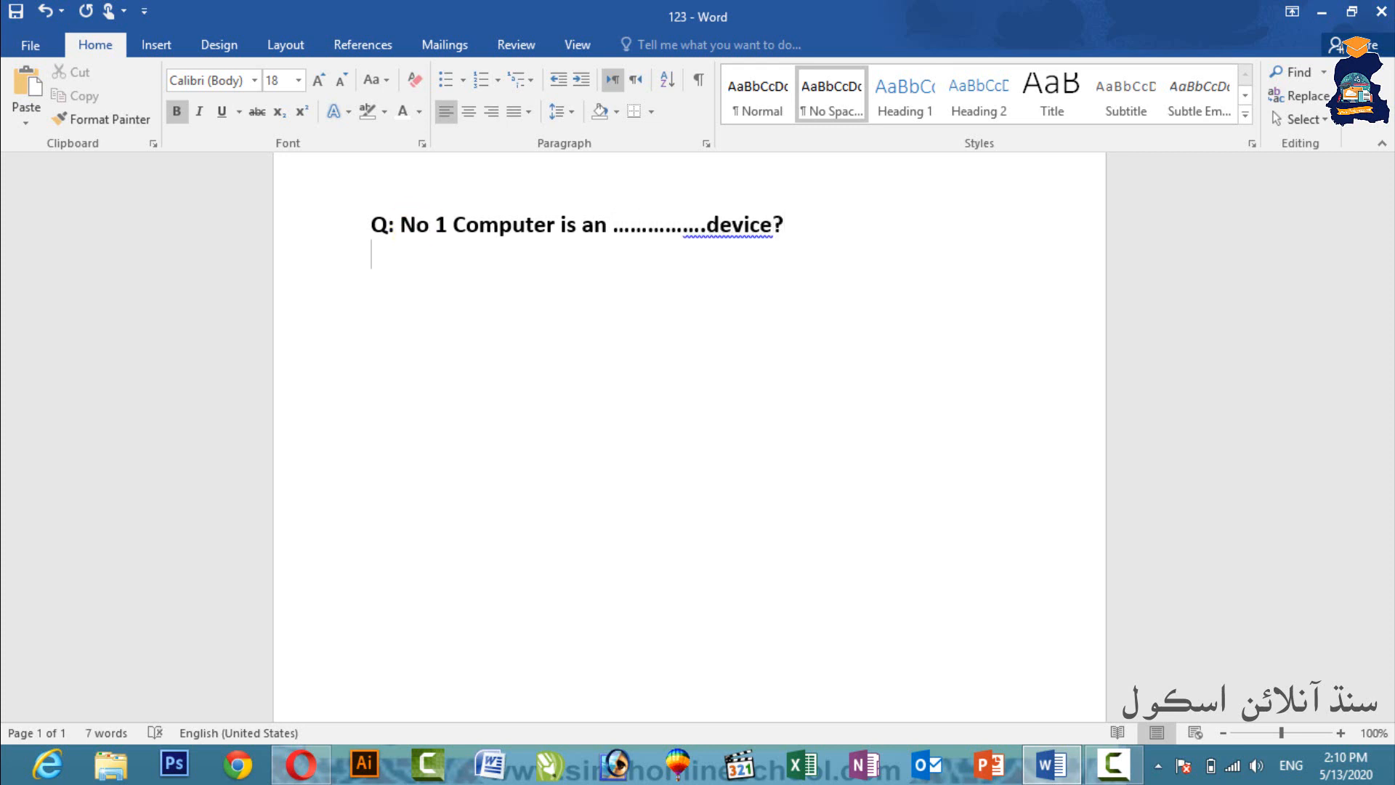
Enter four answer options on separate lines under the question: "Electronic", "Mechanical", "Civil" and "None of these"
type("Electronic")
key("Return")
type("Mech")
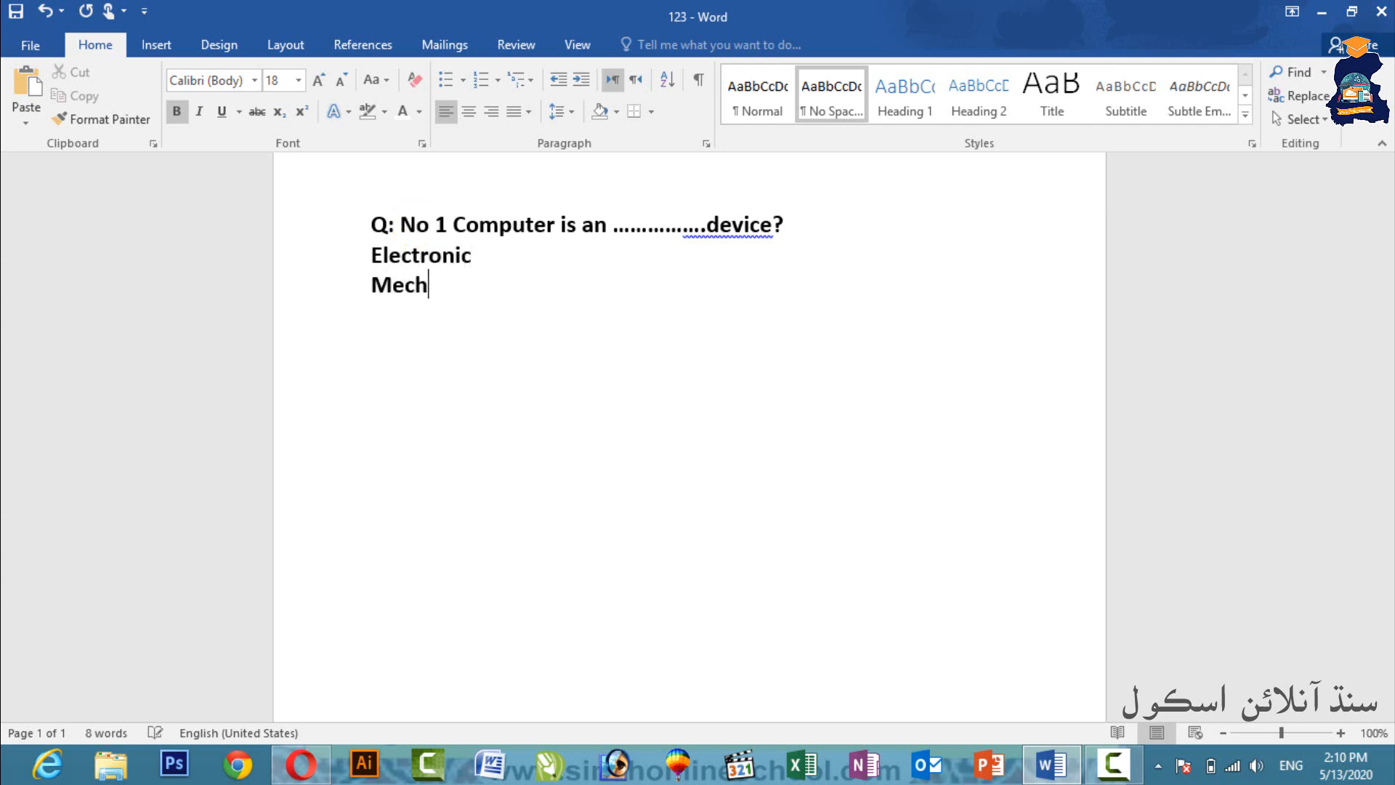
type("anical")
key("Return")
type("C")
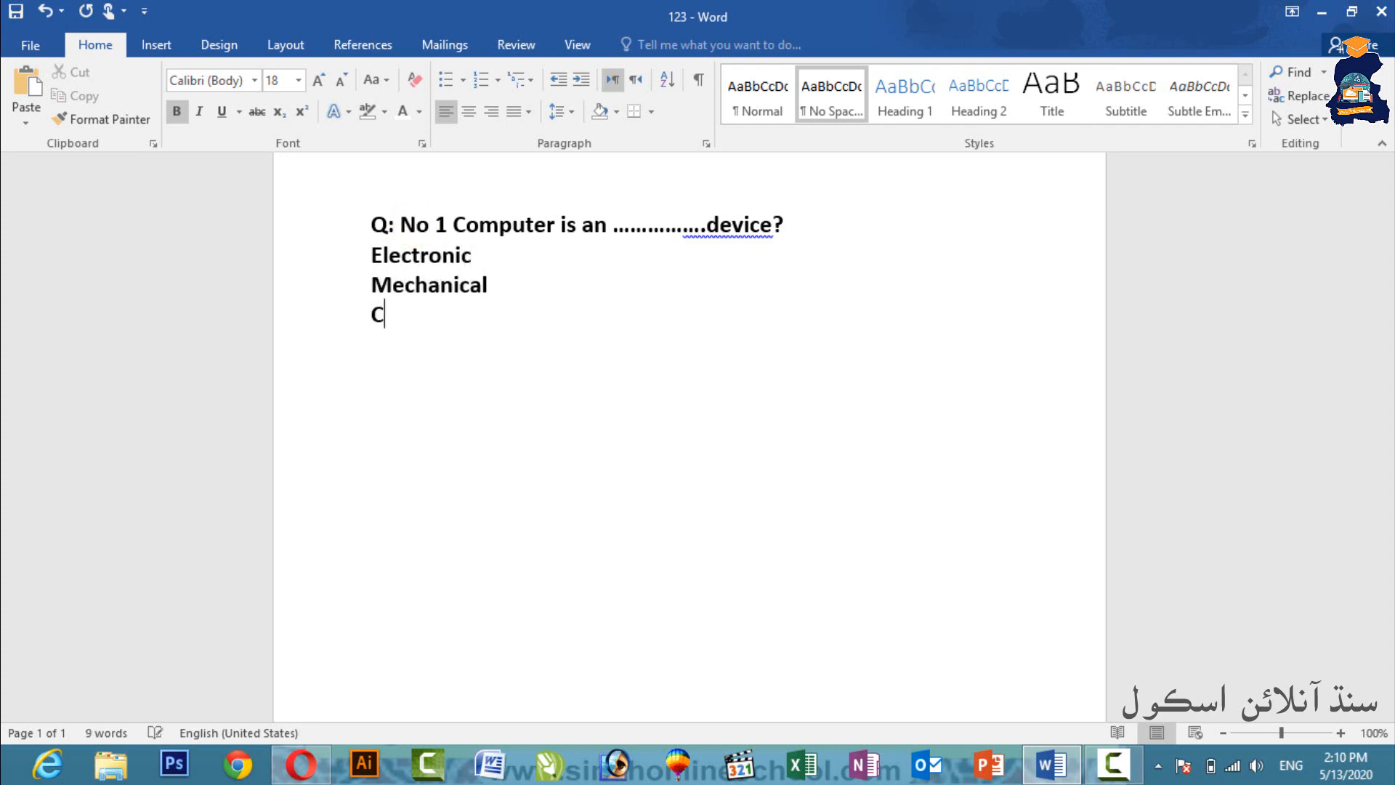
type("ivil")
key("Return")
type("None")
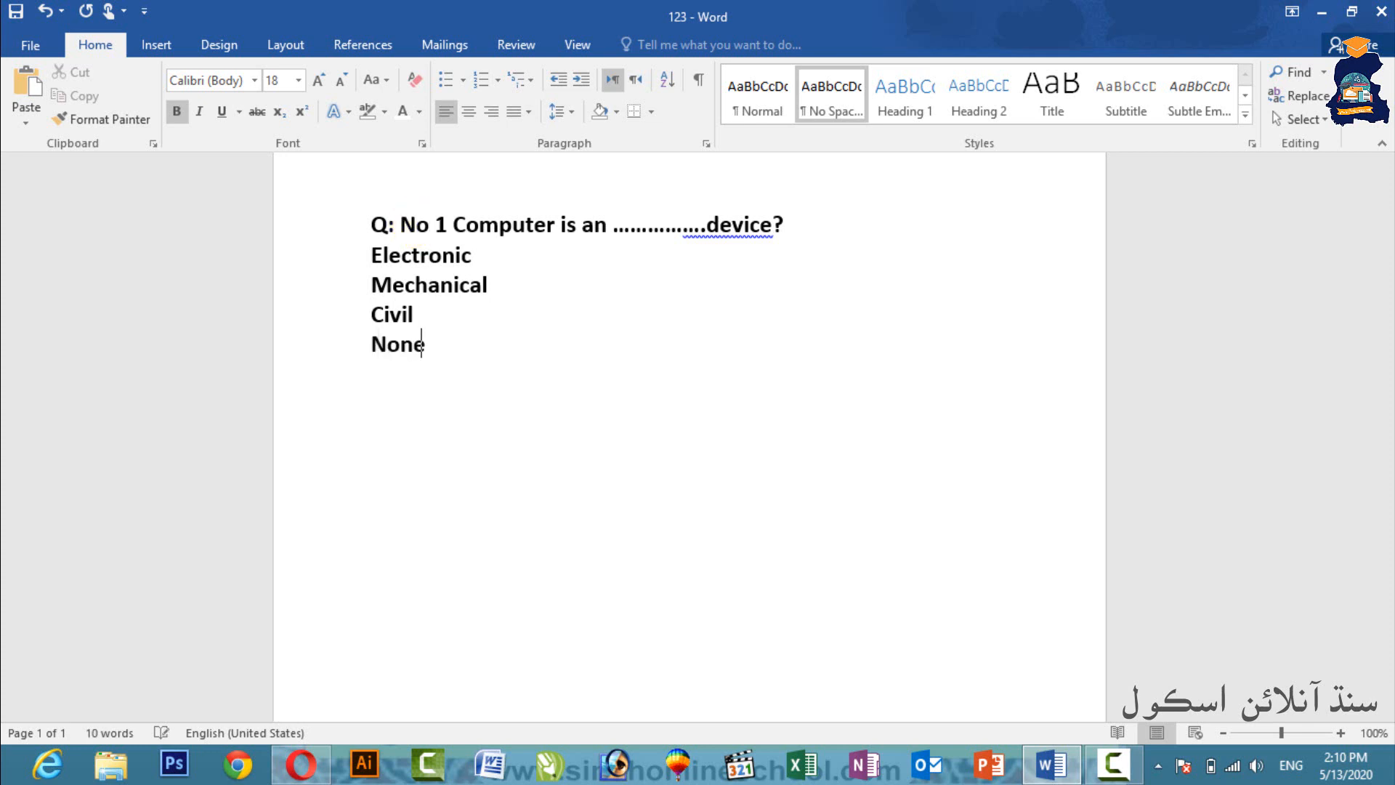
type(" of these")
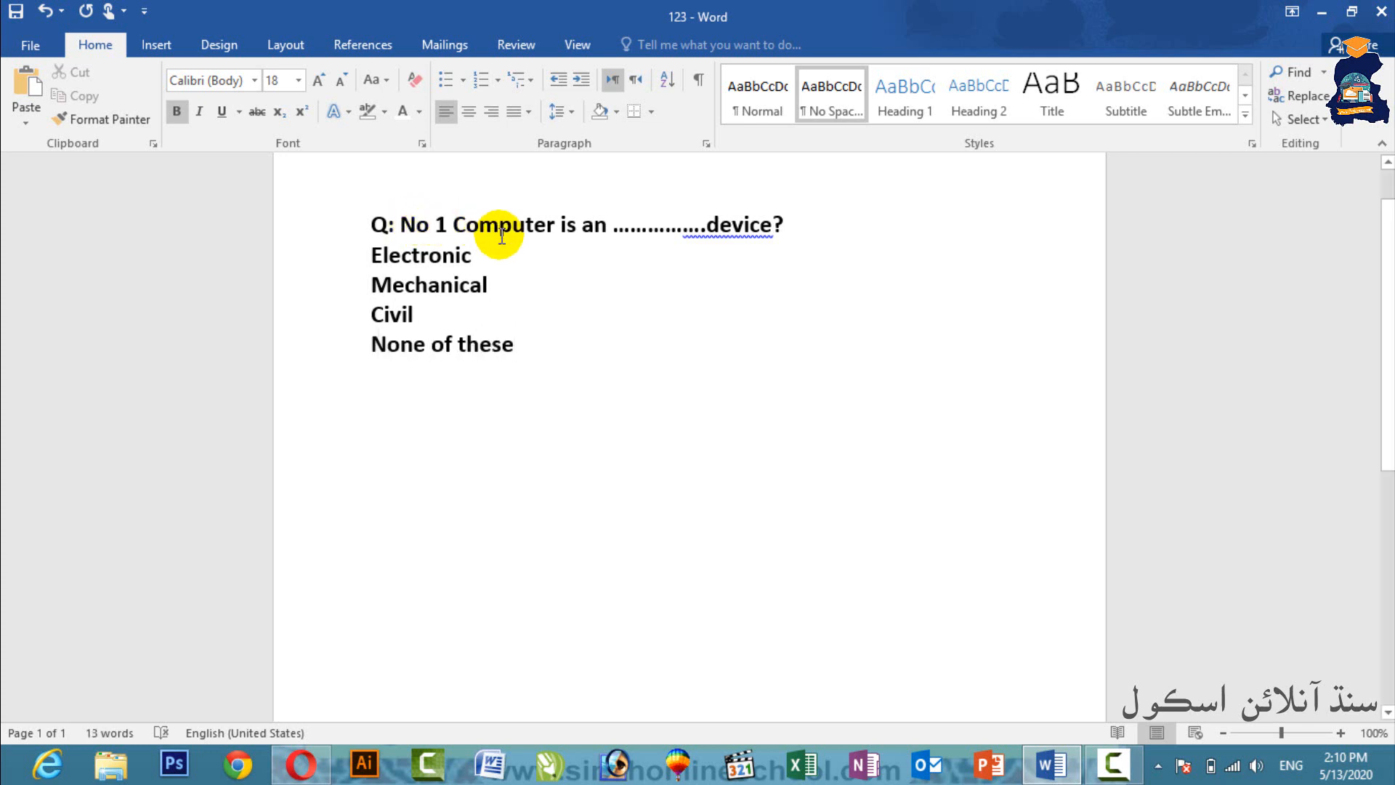
Remove the bold formatting from the four answer options, from "Electronic" to "None of these"
left_click(282, 269, "shift")
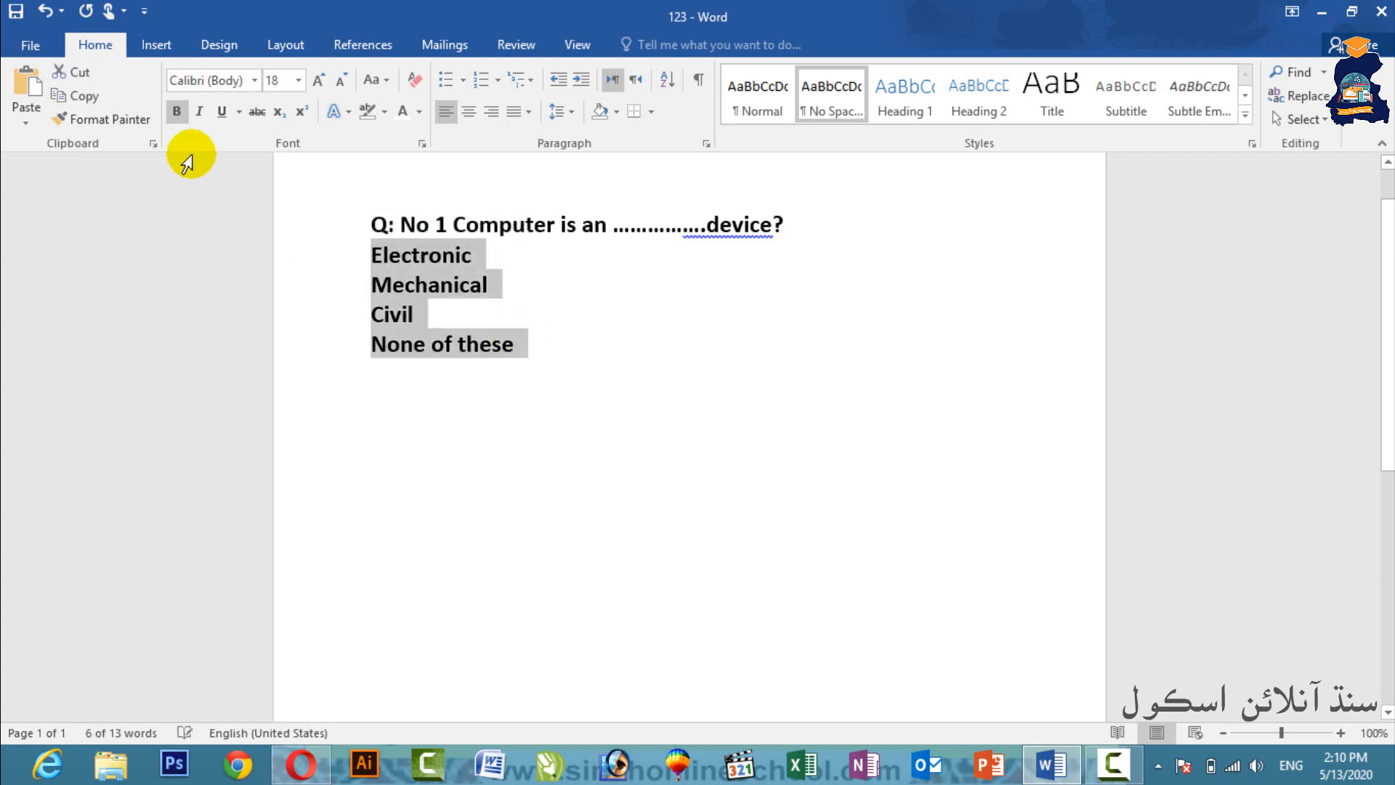
left_click(176, 111)
left_click(544, 277)
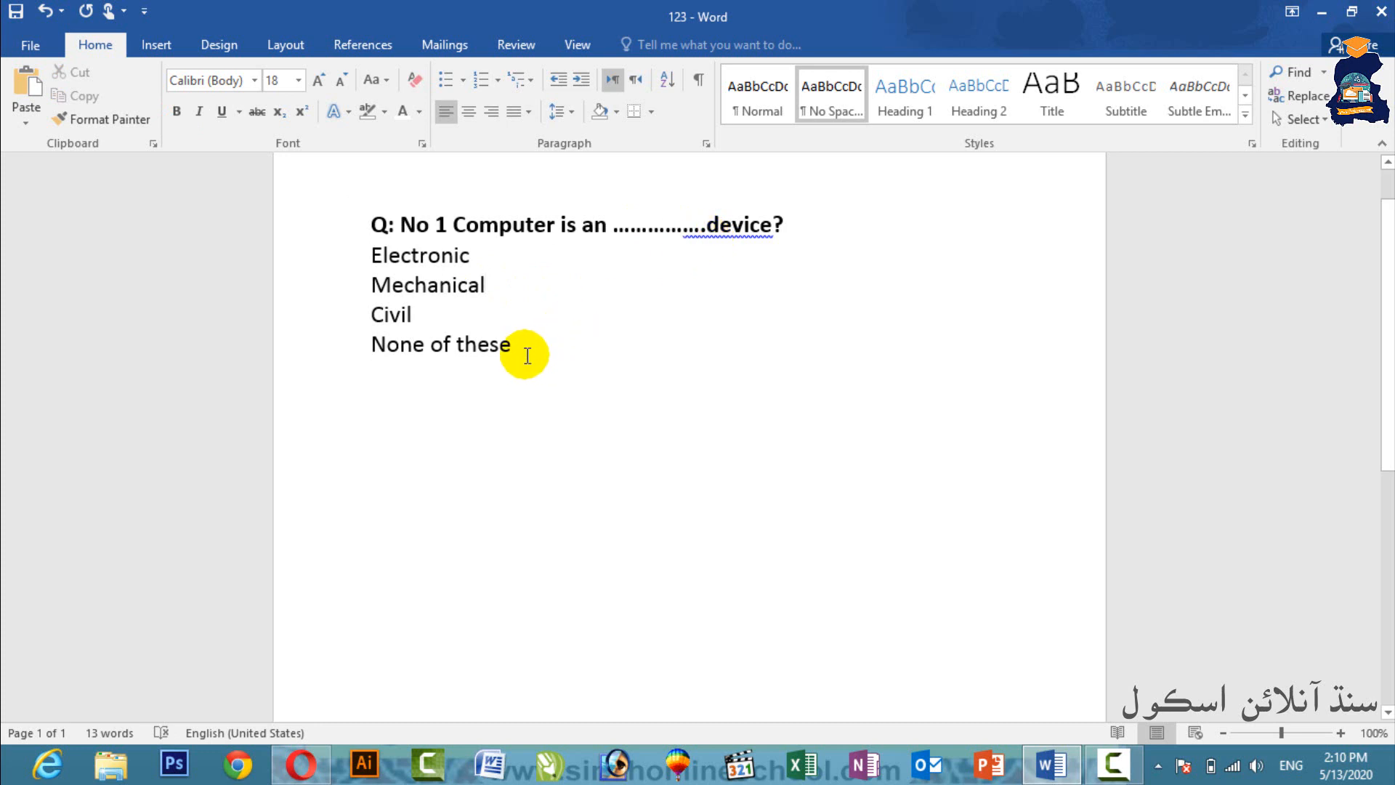
Number the four answer options with the a) b) c) format
left_click_drag(528, 350, 351, 259)
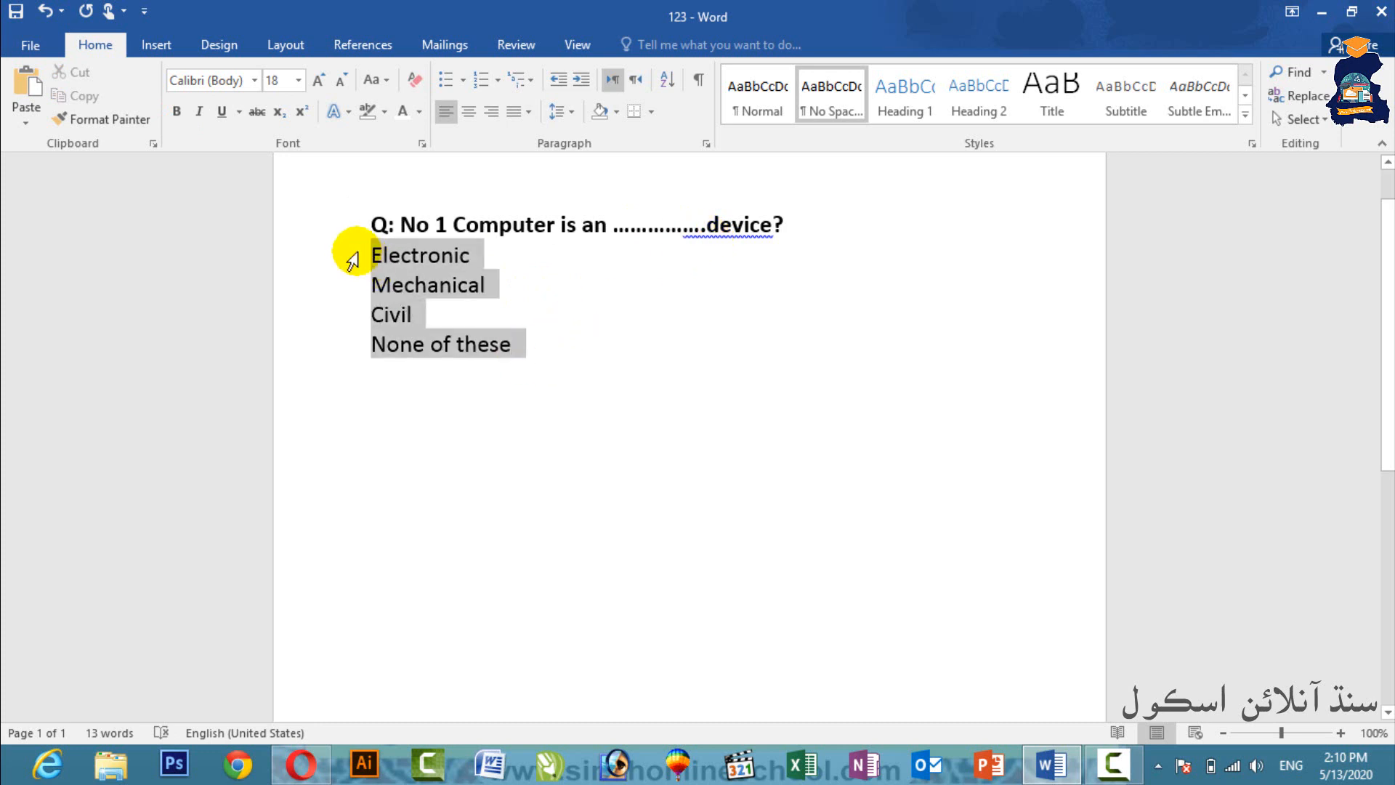
left_click(498, 81)
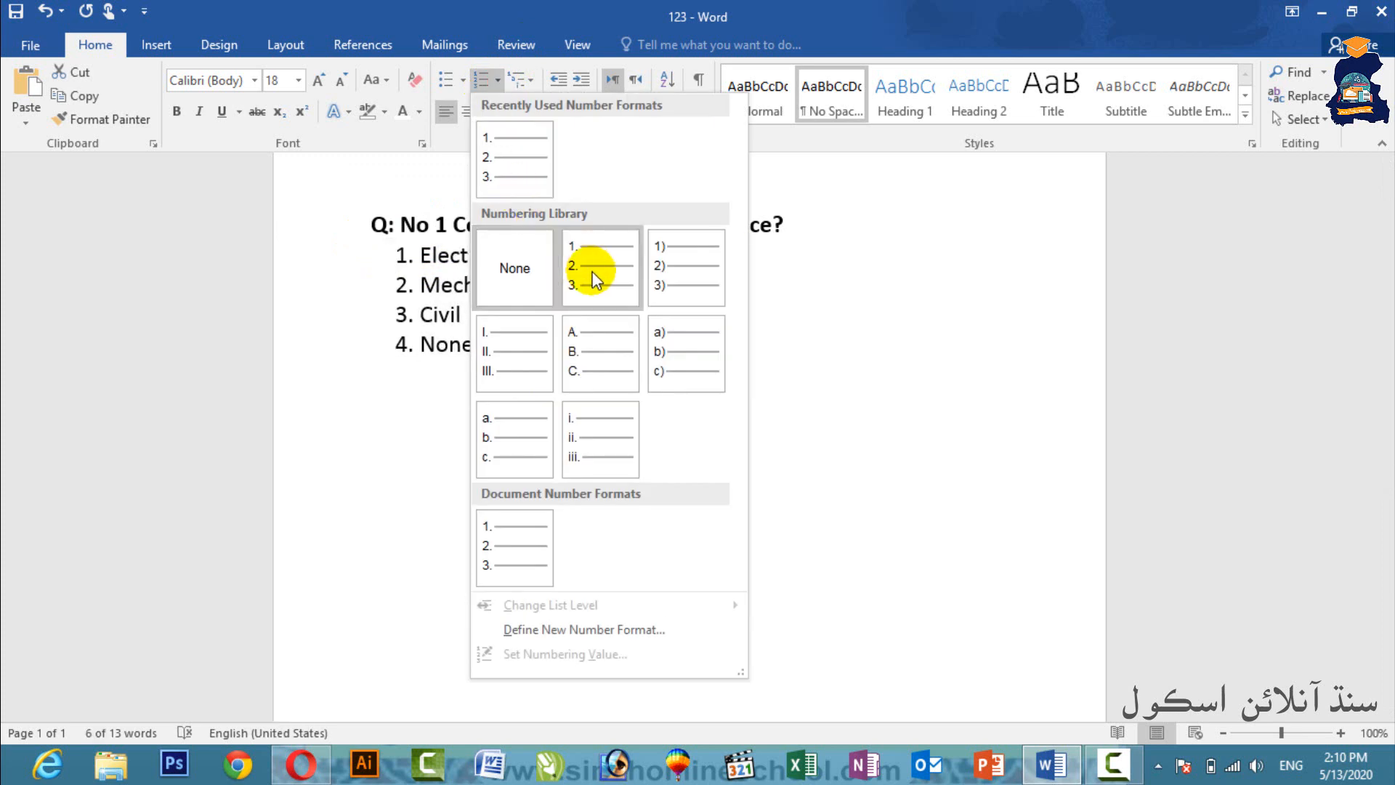
left_click(668, 340)
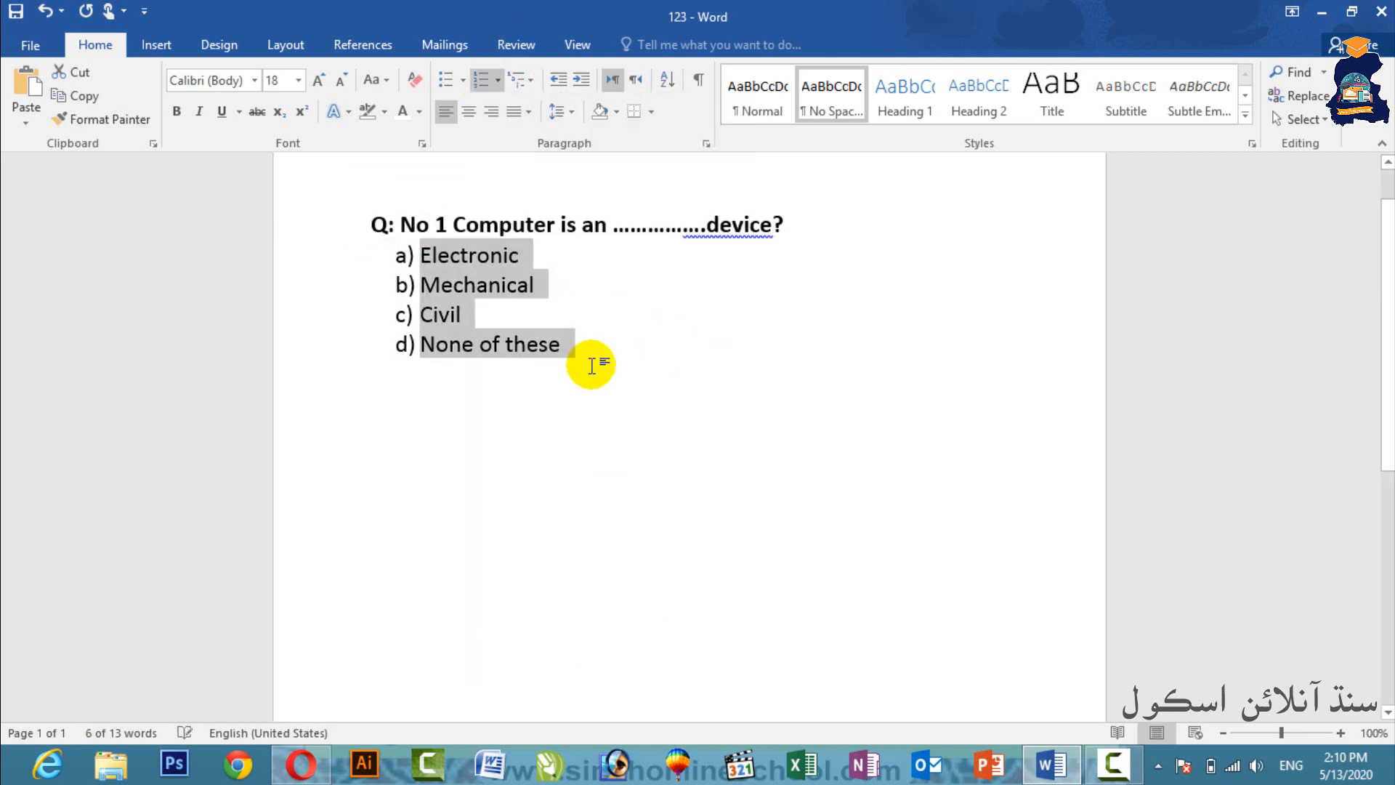
left_click(585, 362)
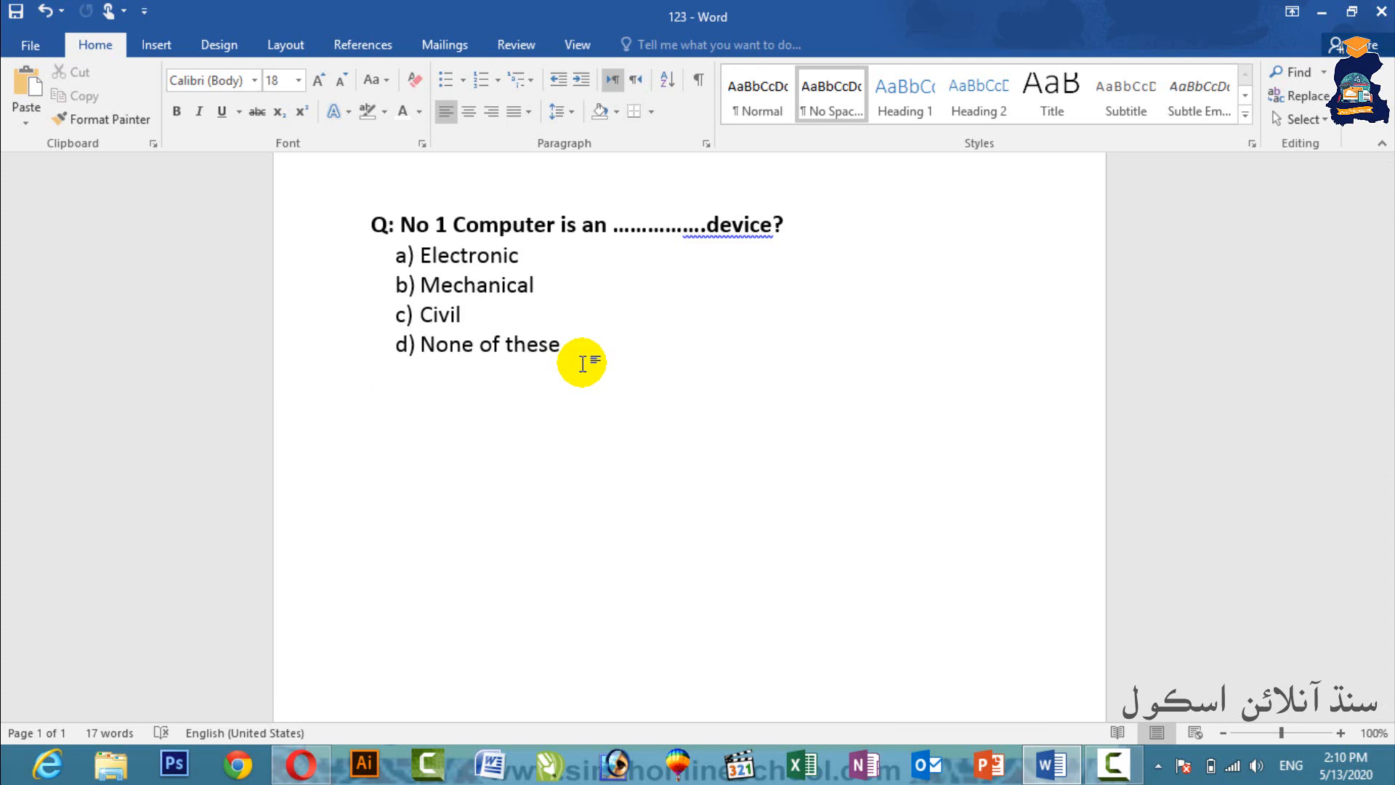
Copy question No 1 with its four answer options and paste a duplicate directly below it
left_click_drag(567, 344, 190, 181)
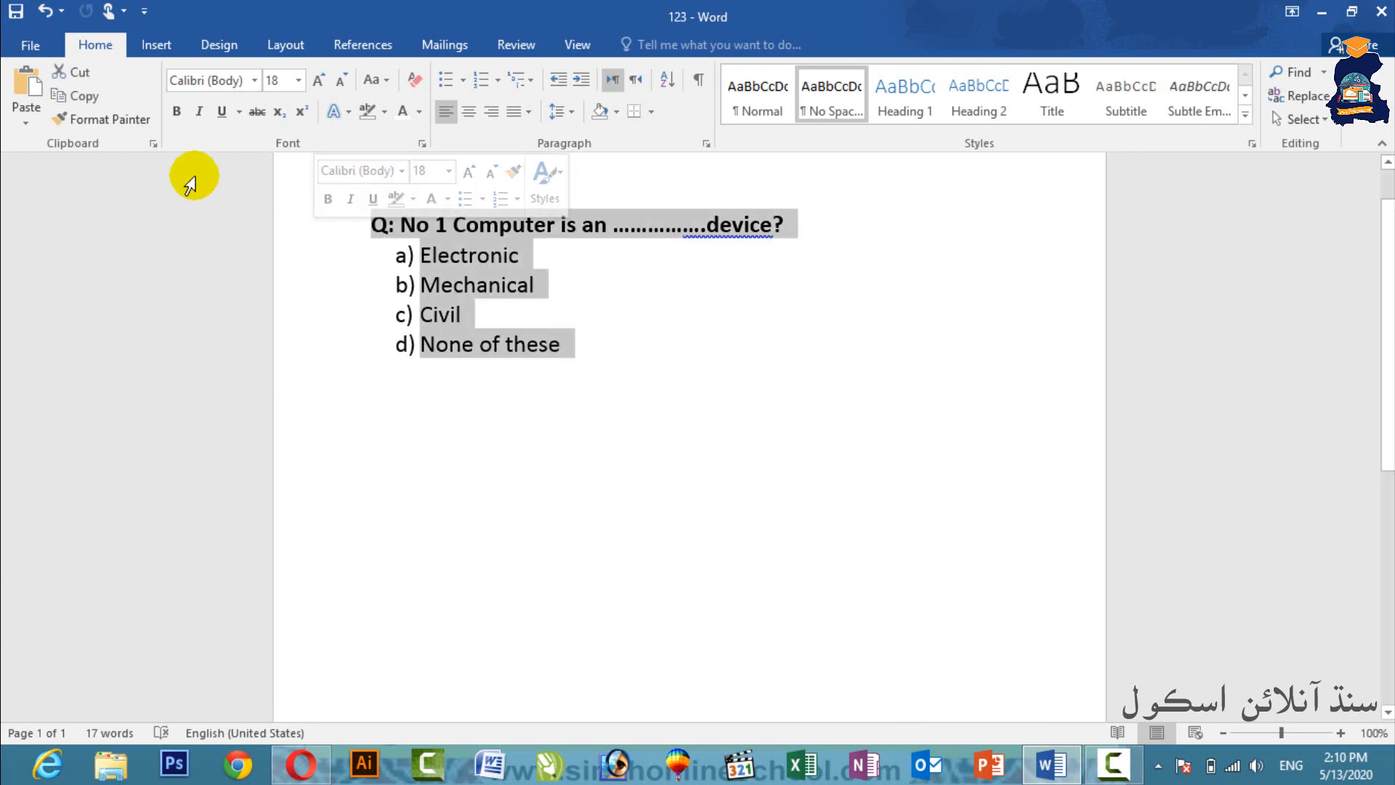
left_click(78, 95)
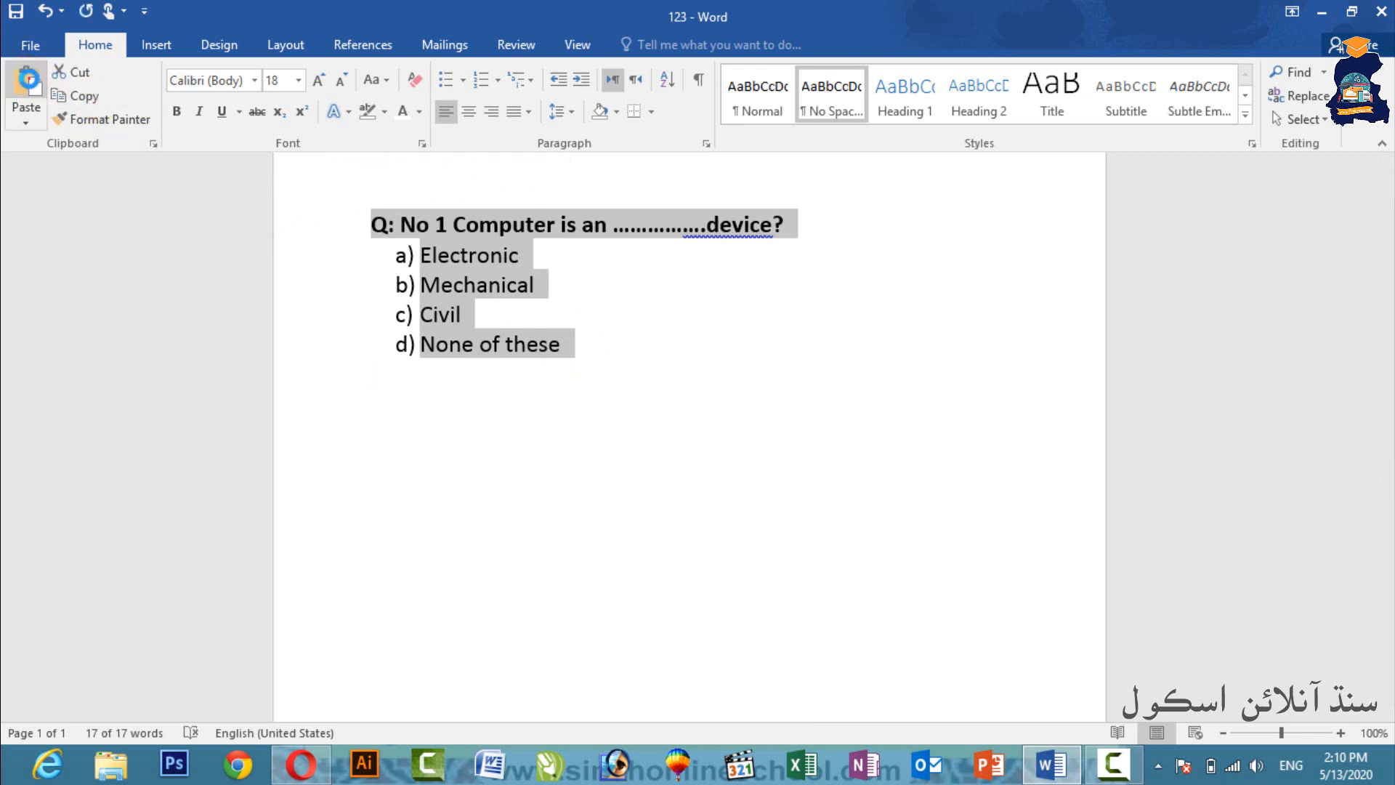
left_click(27, 82)
left_click(27, 81)
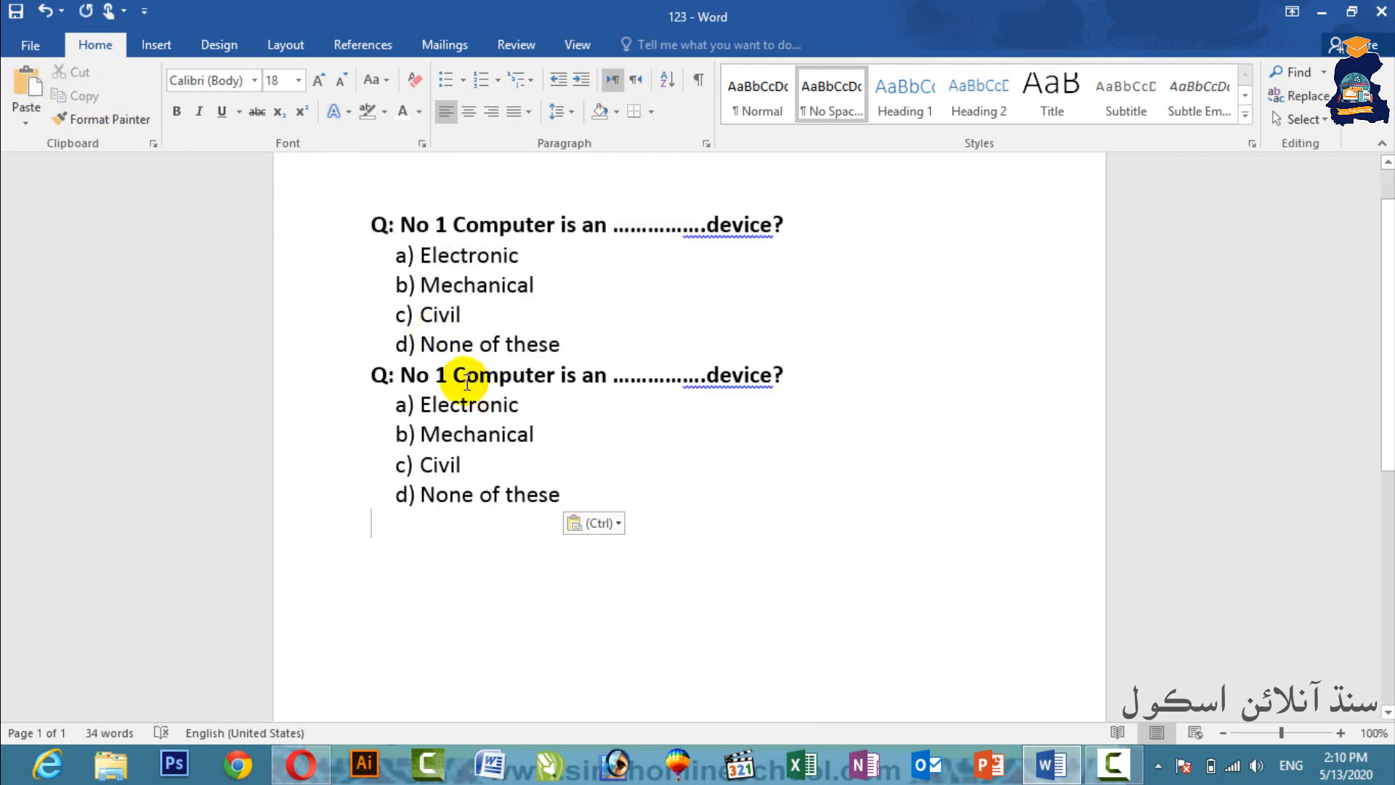
Renumber the copied question as No 2 and change its wording to "keyboard is an...........device?"
left_click_drag(435, 375, 448, 377)
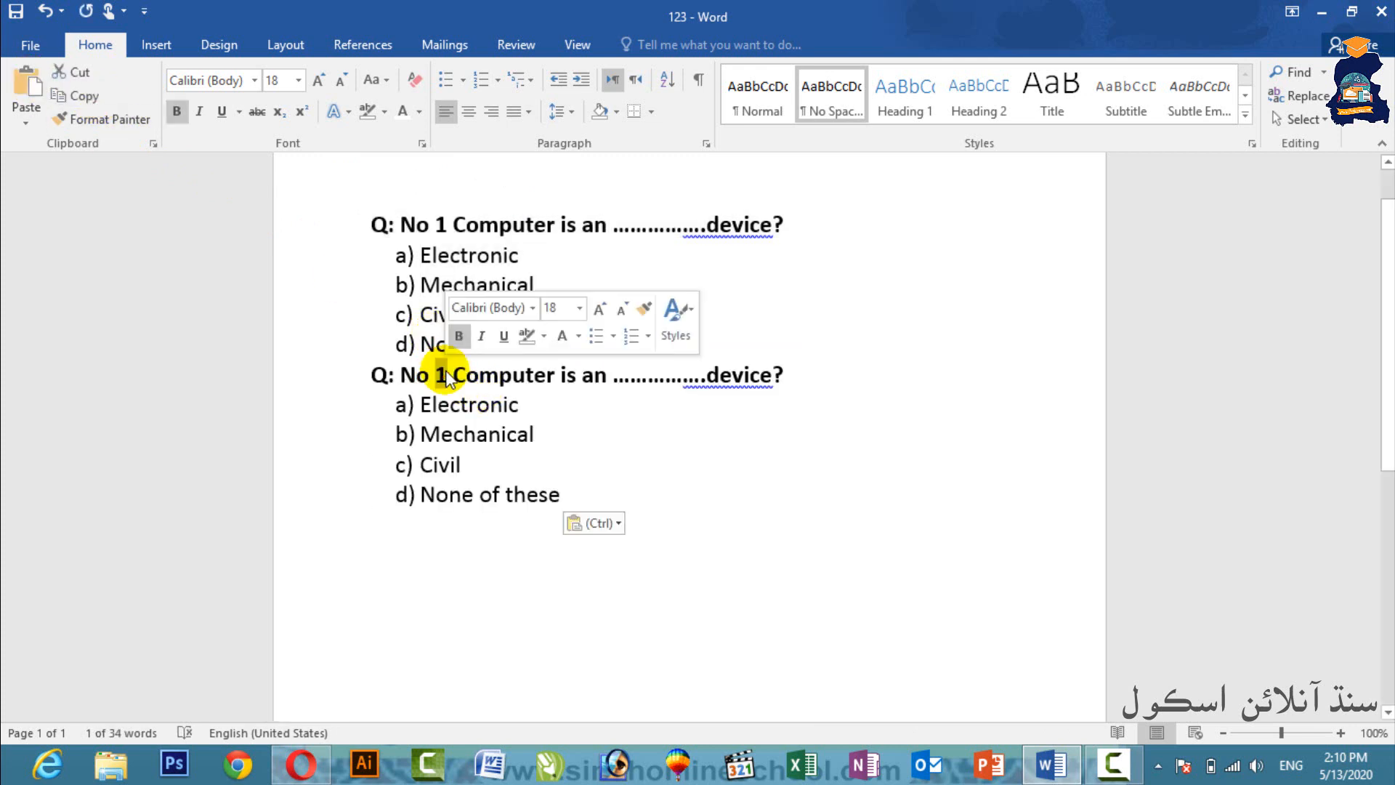
type("2")
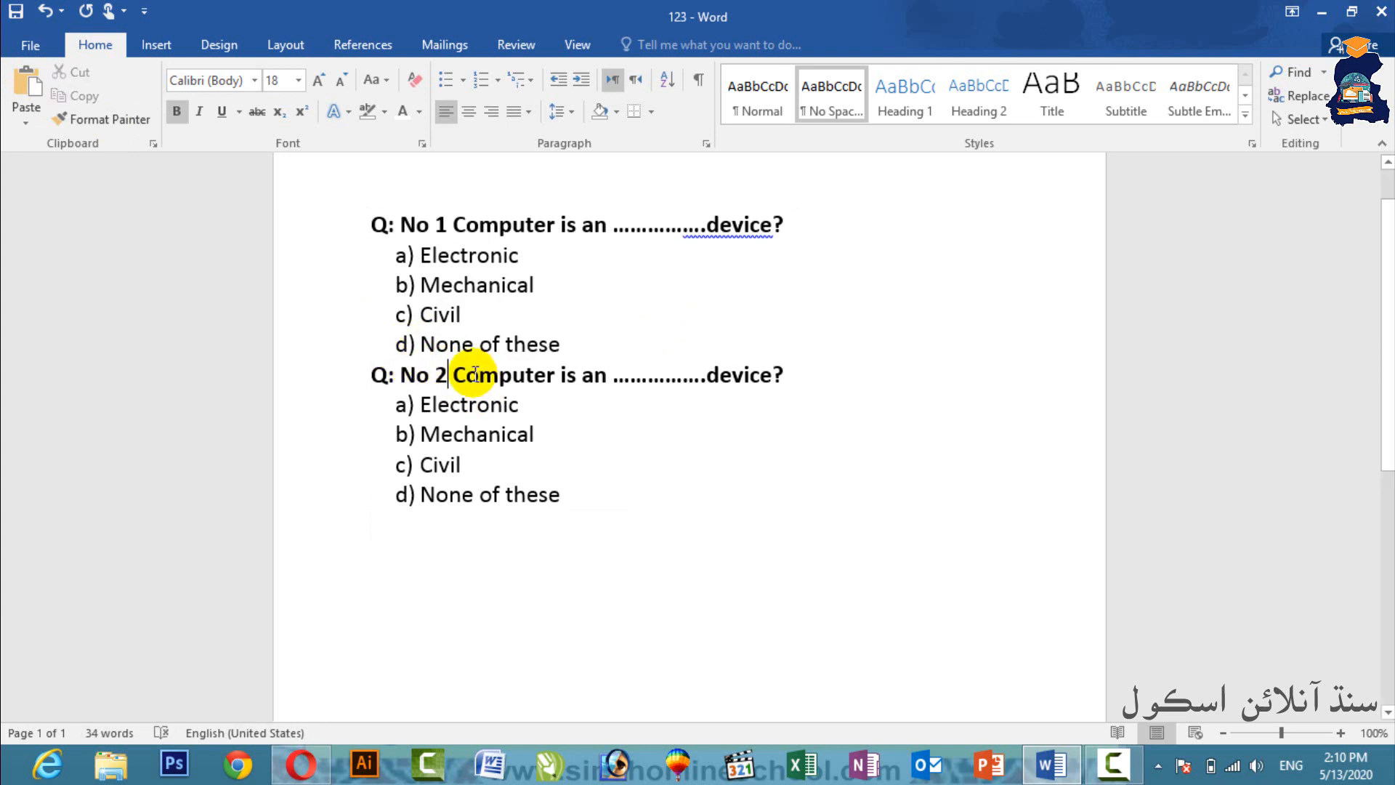
left_click_drag(452, 375, 741, 377)
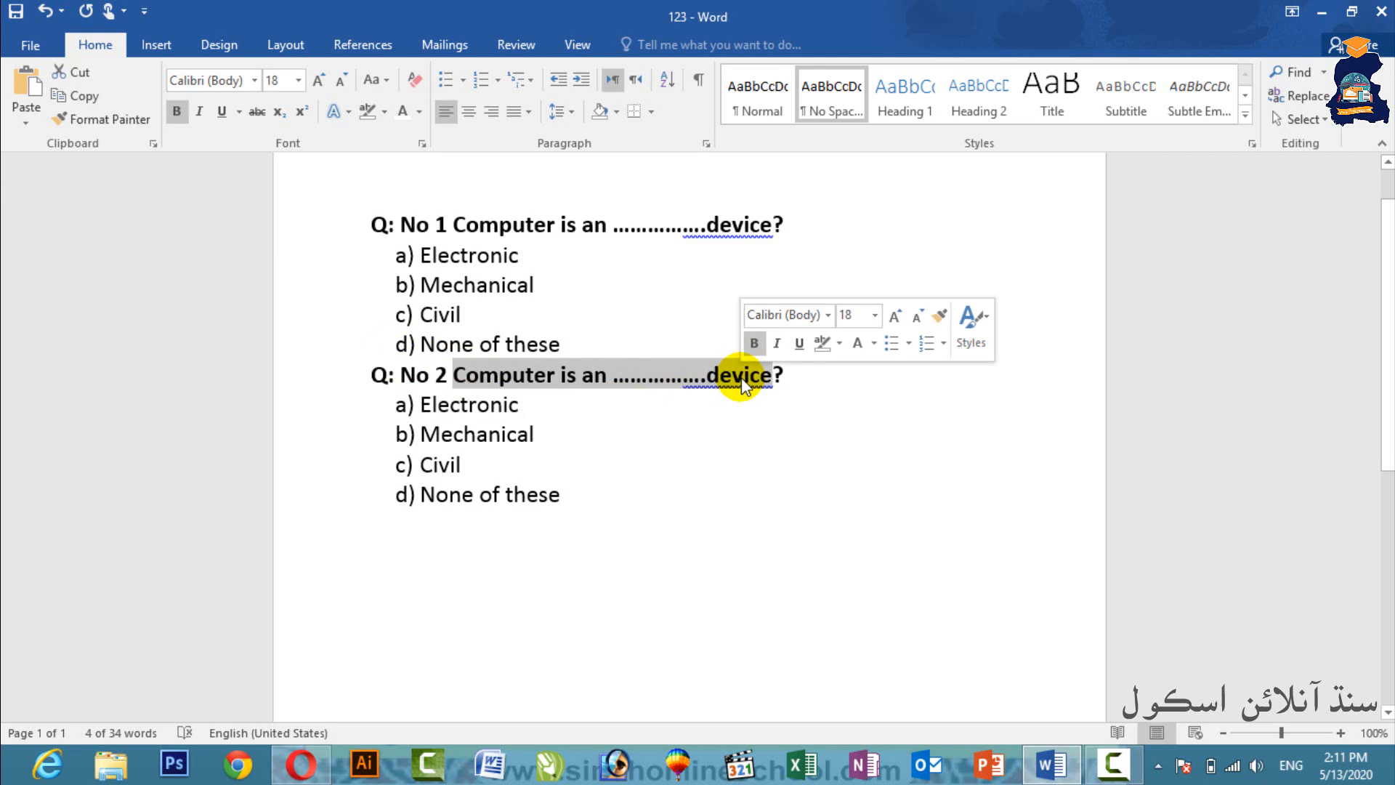
type("keyboard ")
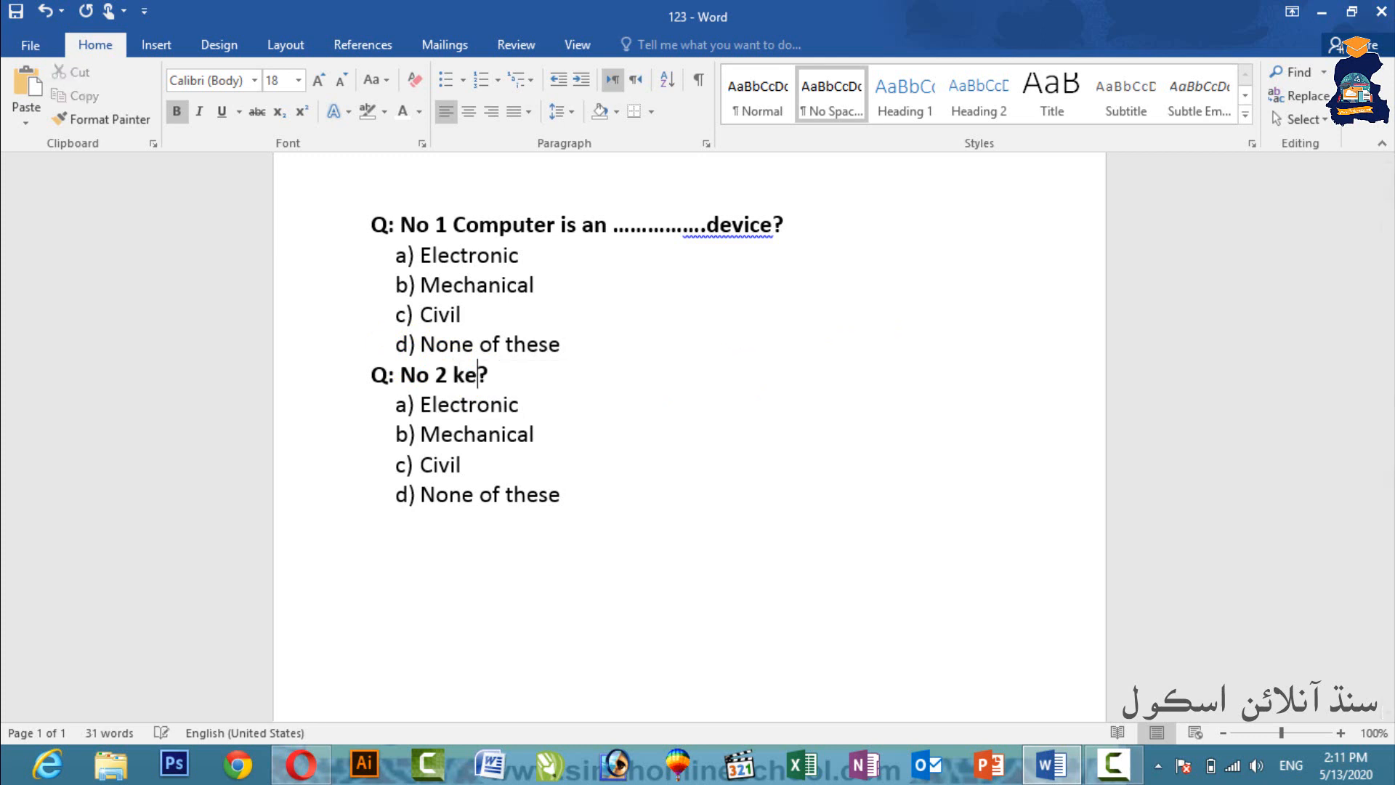
type("is an.")
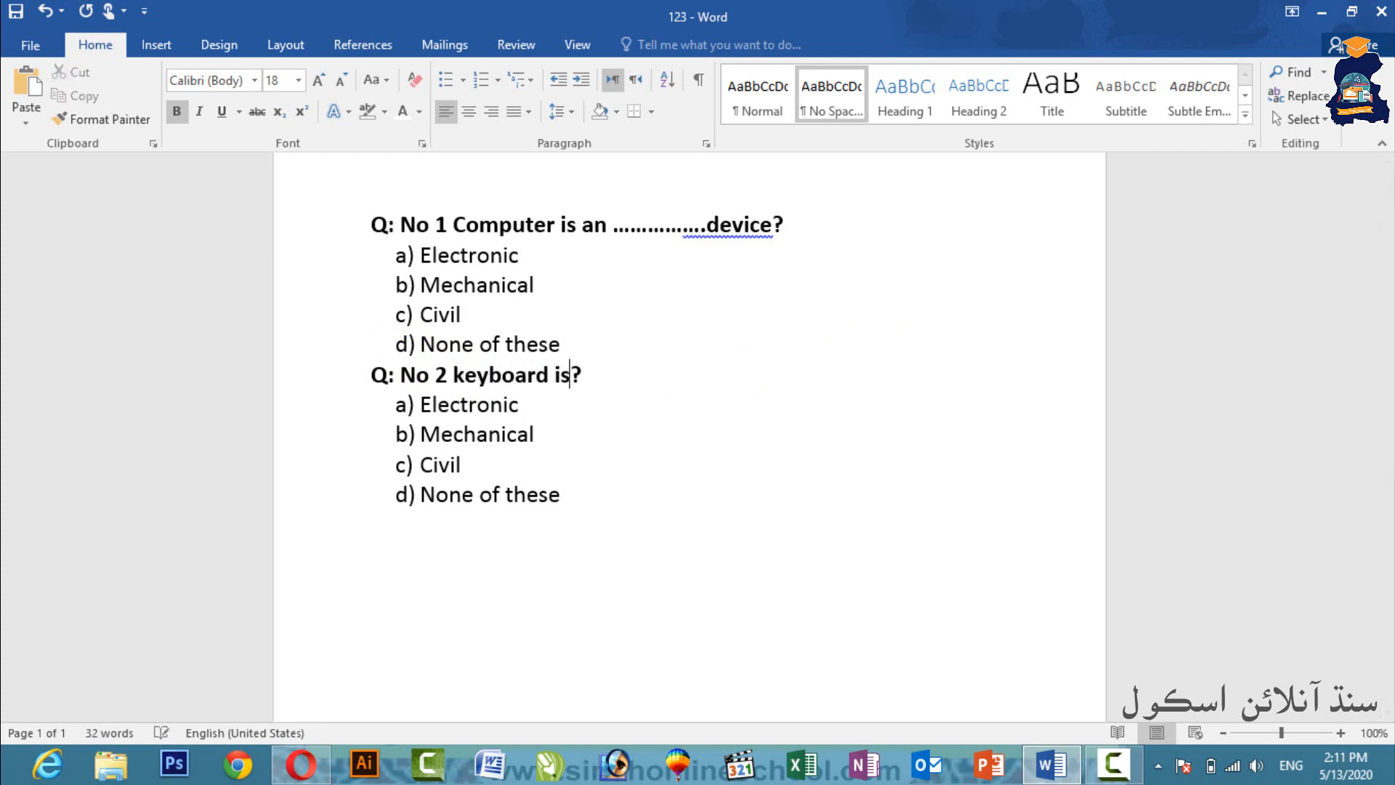
type("..........devic")
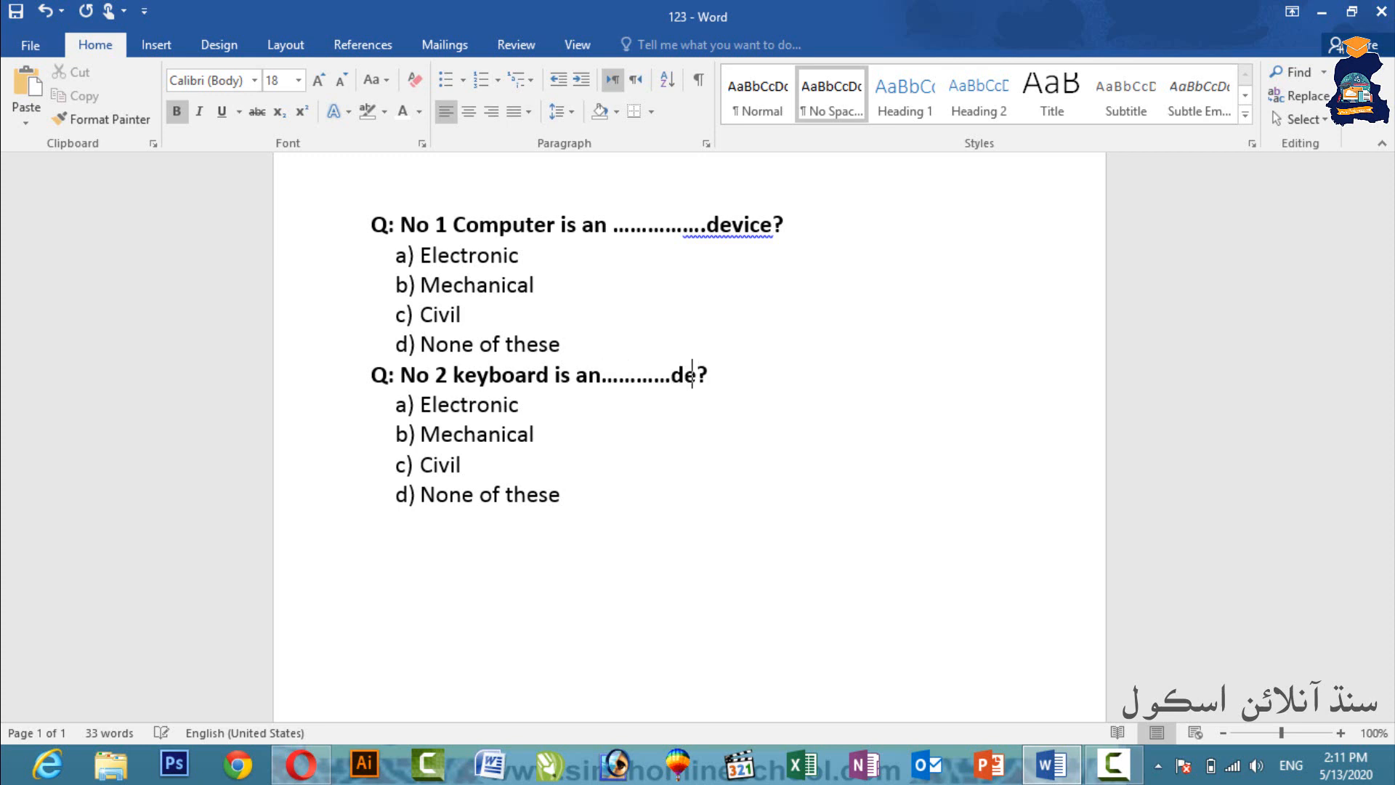
type("e")
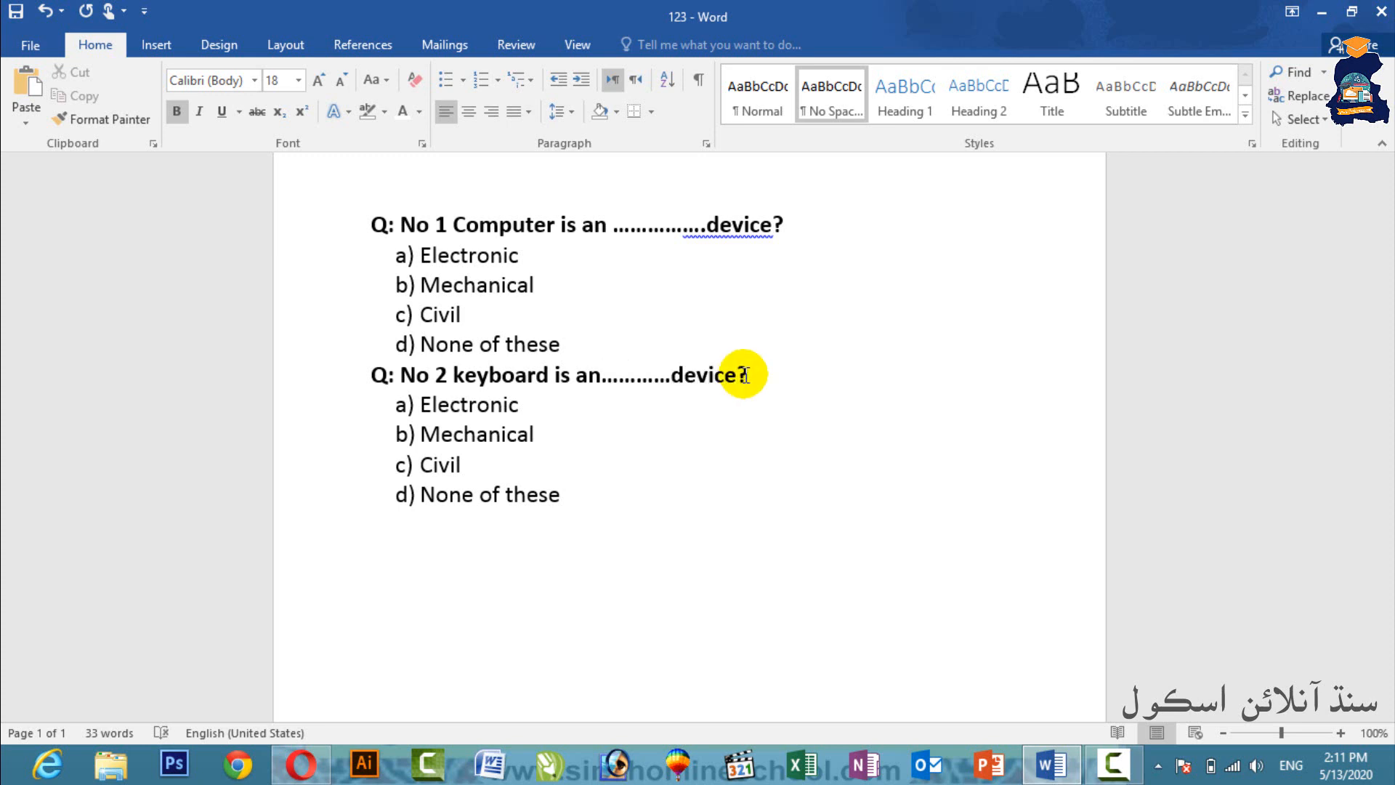
Replace question No 2's options a) and b) with "input" and "output"
left_click_drag(530, 404, 418, 404)
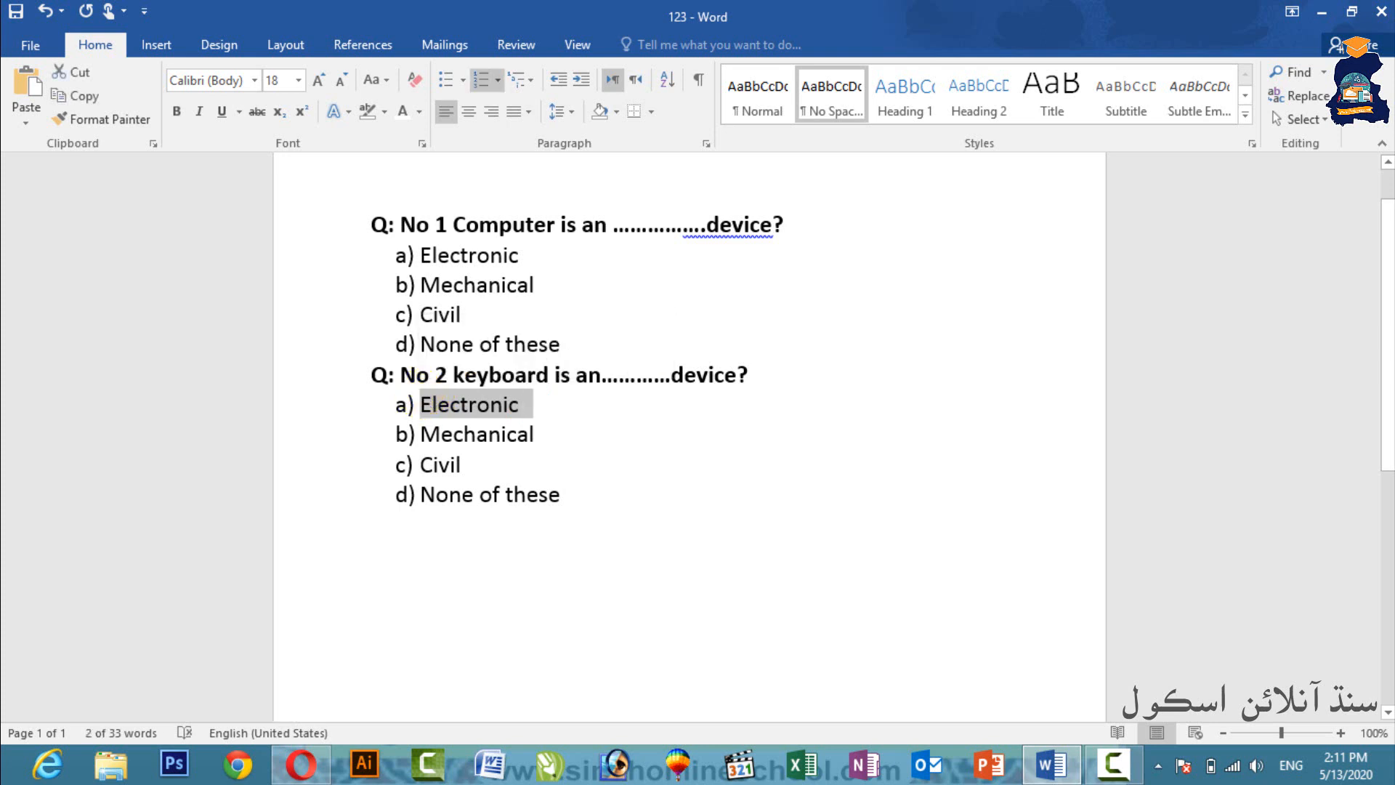
type("input")
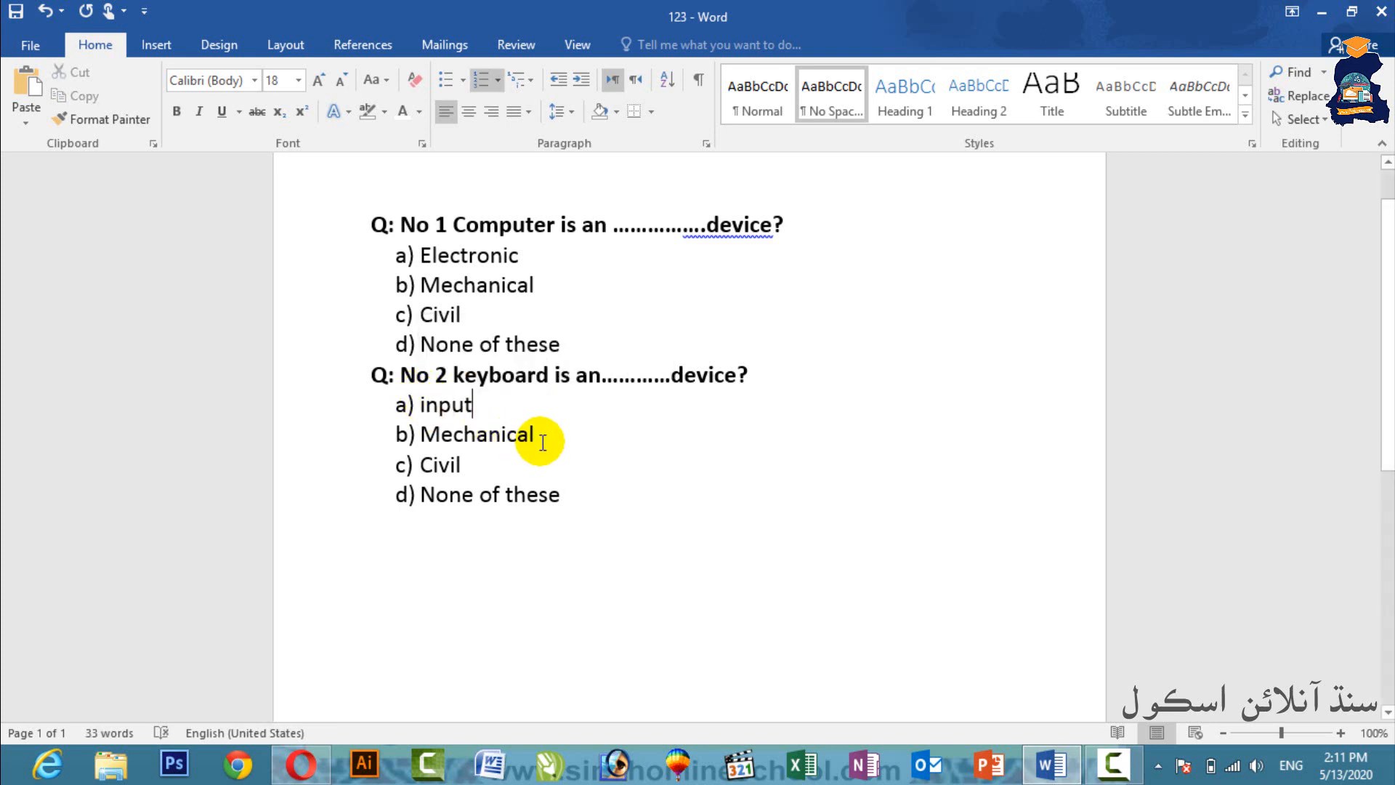
left_click_drag(549, 434, 426, 429)
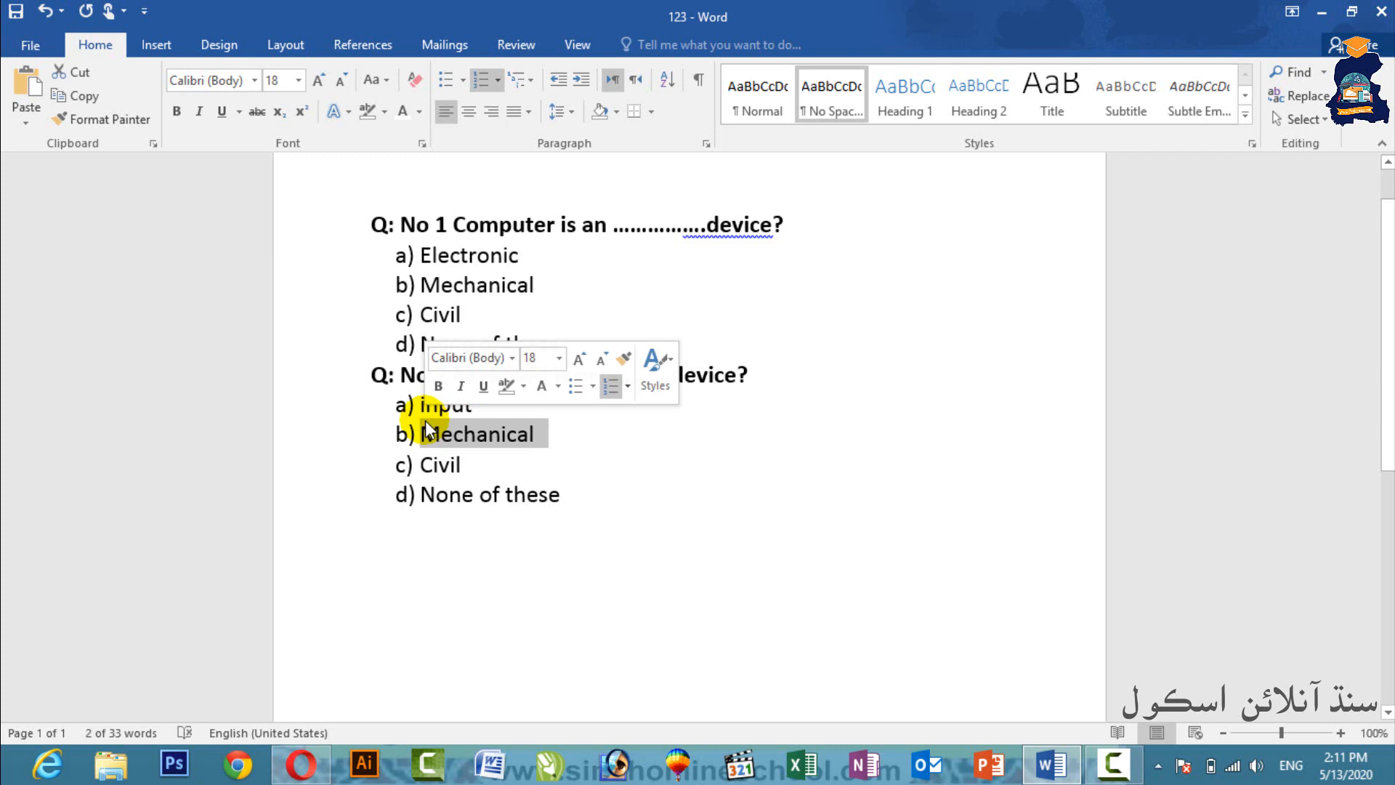
type("output")
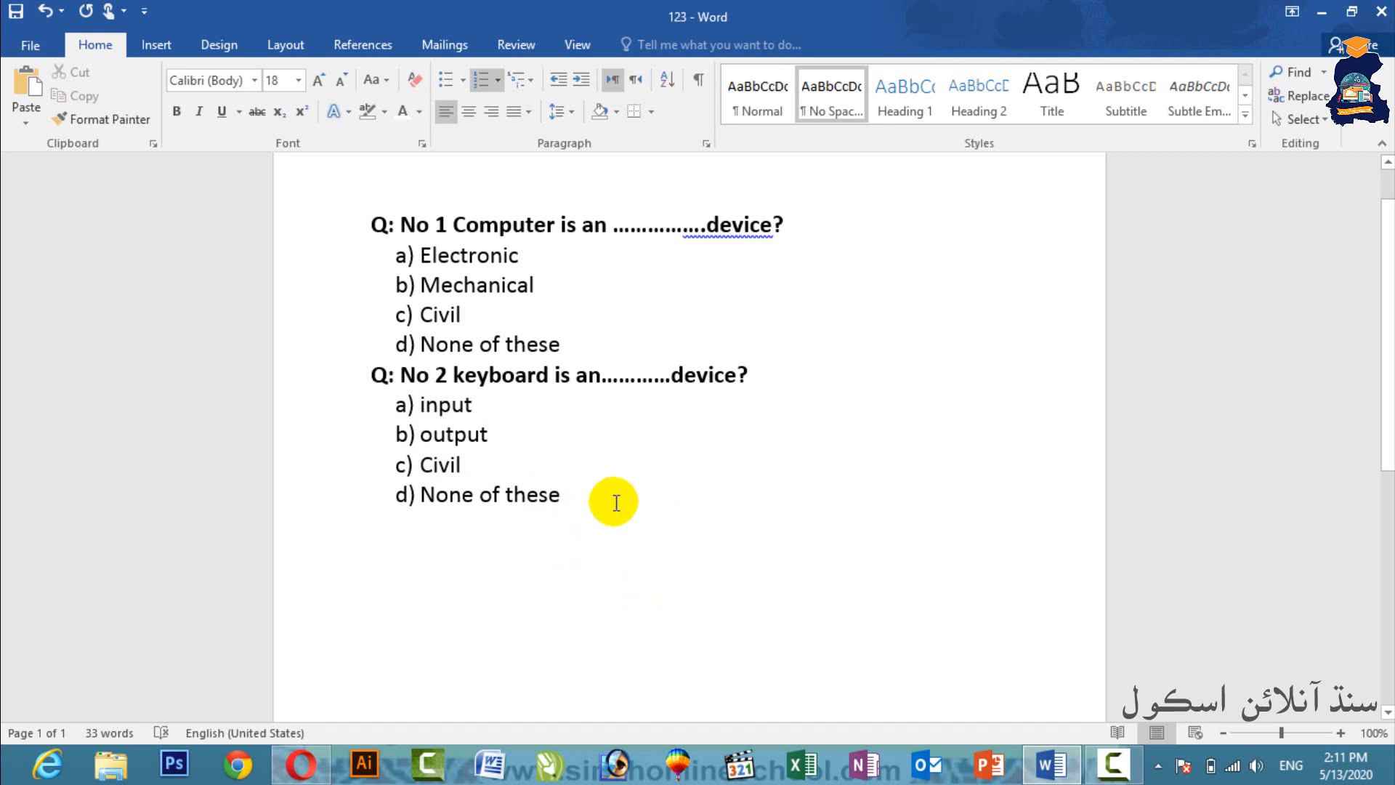
Apply the 1., 1.1., 1.1.1. multilevel list format to both questions and all their answer options
left_click_drag(616, 502, 368, 225)
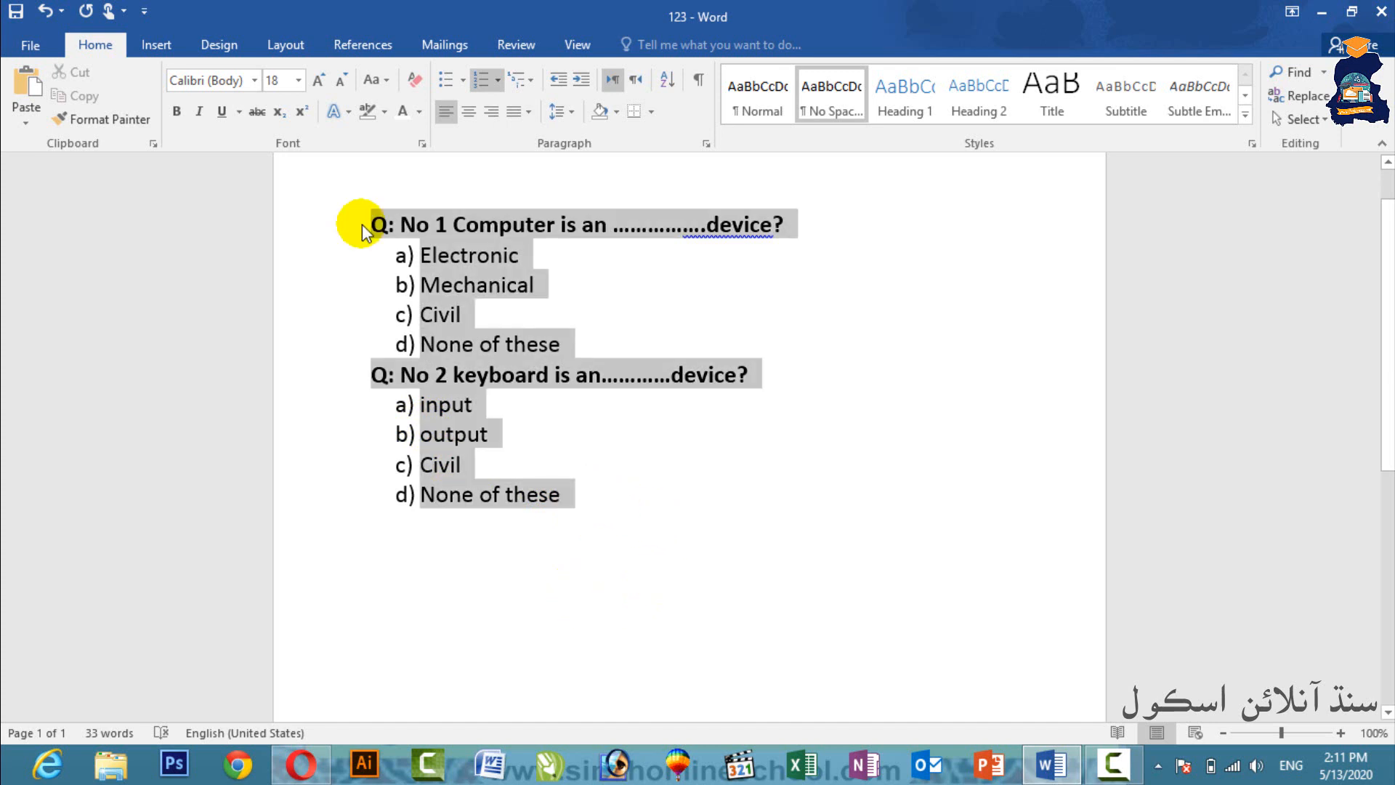
left_click(530, 85)
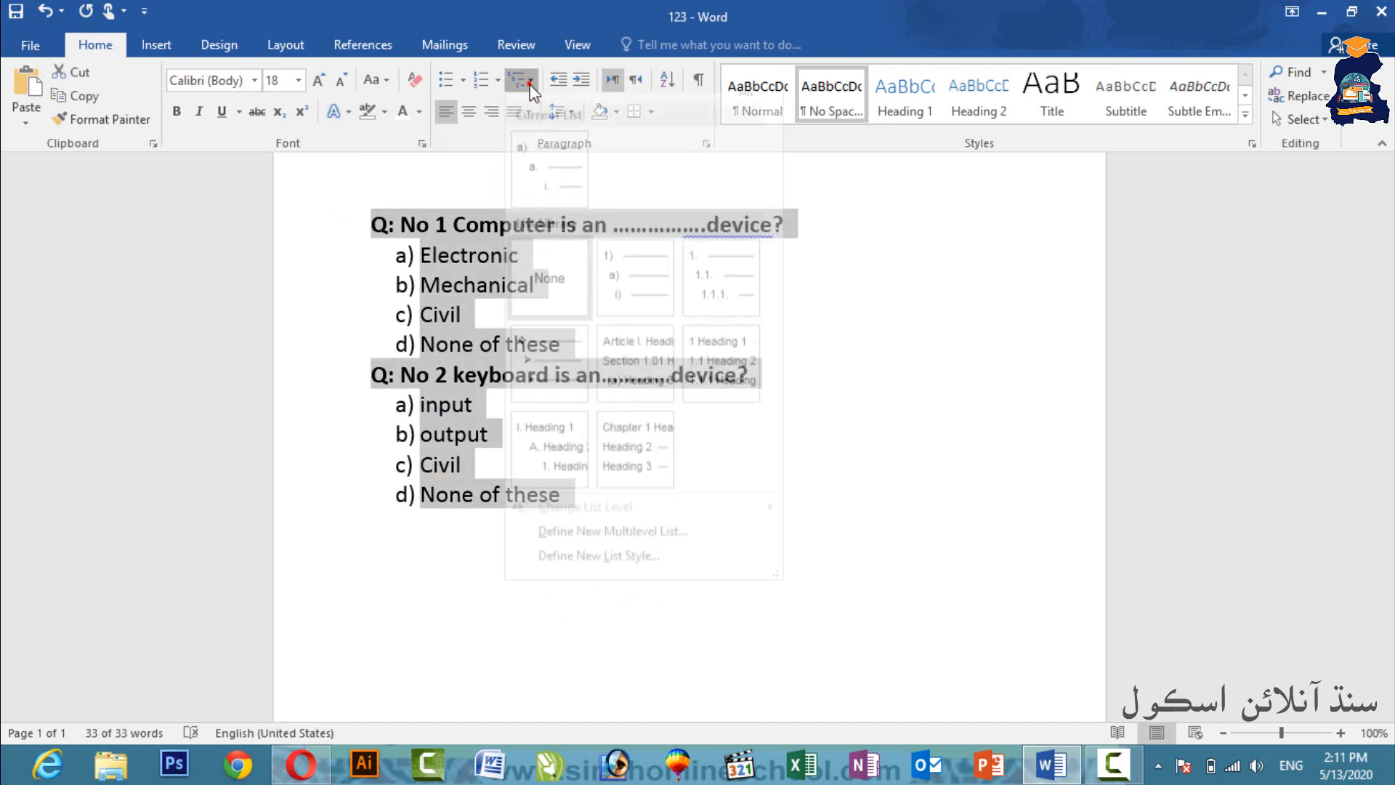
left_click(625, 281)
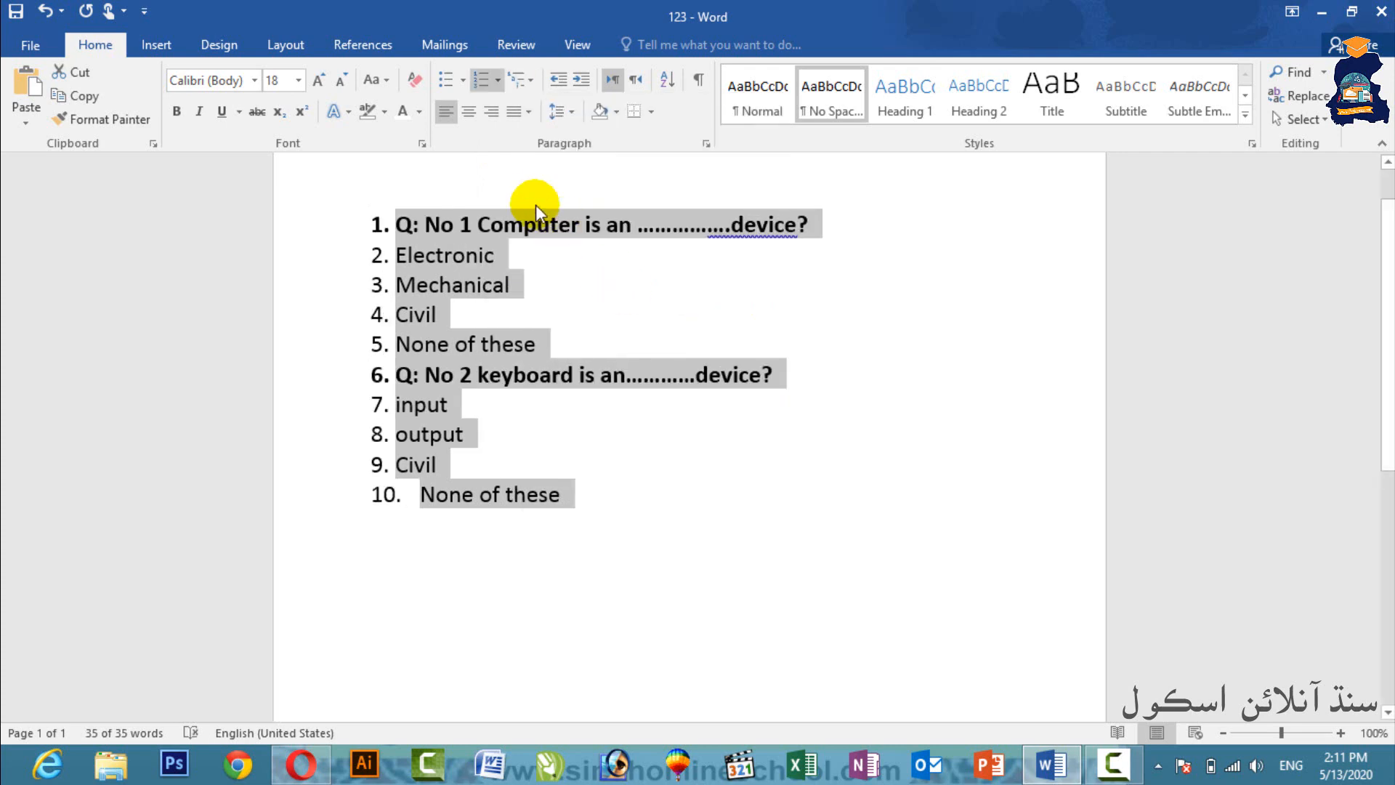
Remove the list numbering from both questions and their answer options by choosing the None multilevel format
left_click(533, 80)
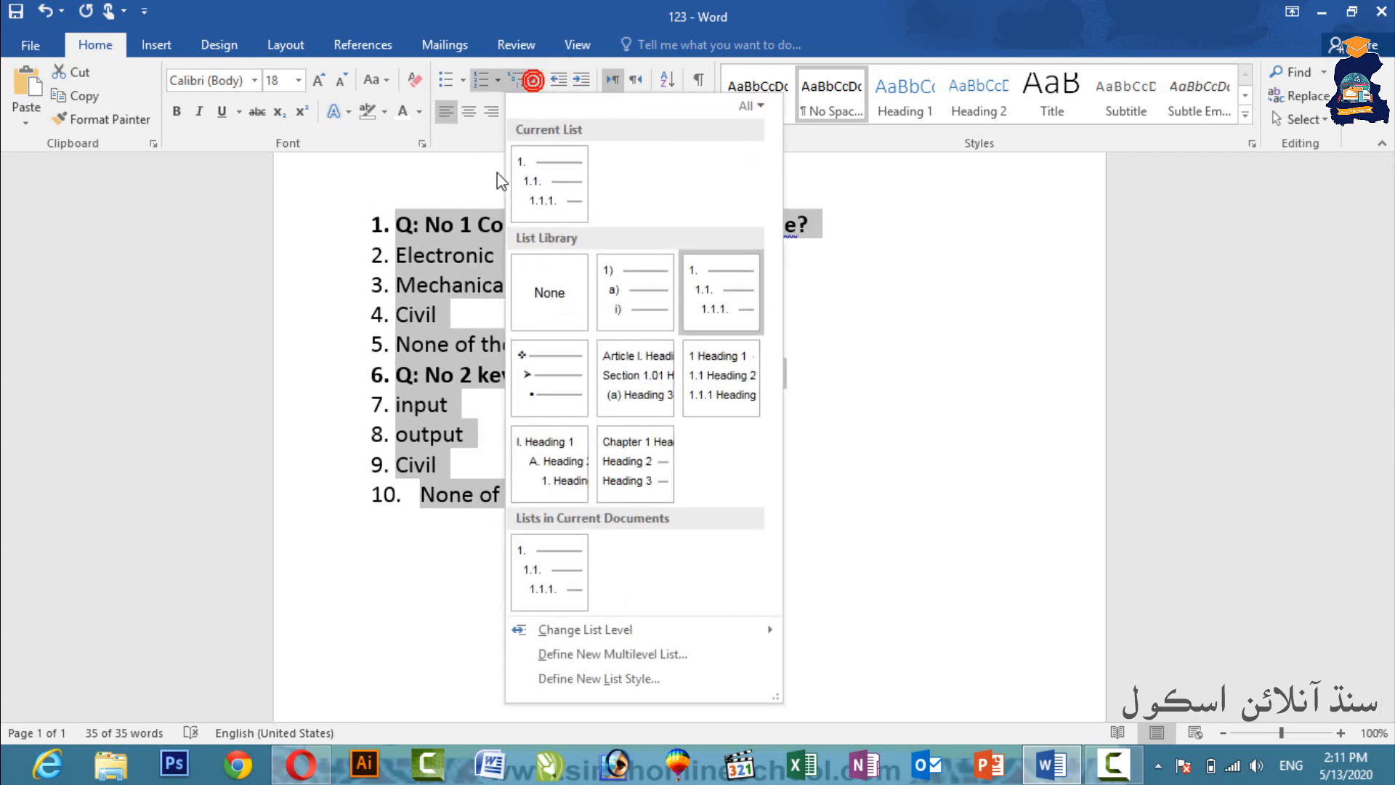
left_click(557, 290)
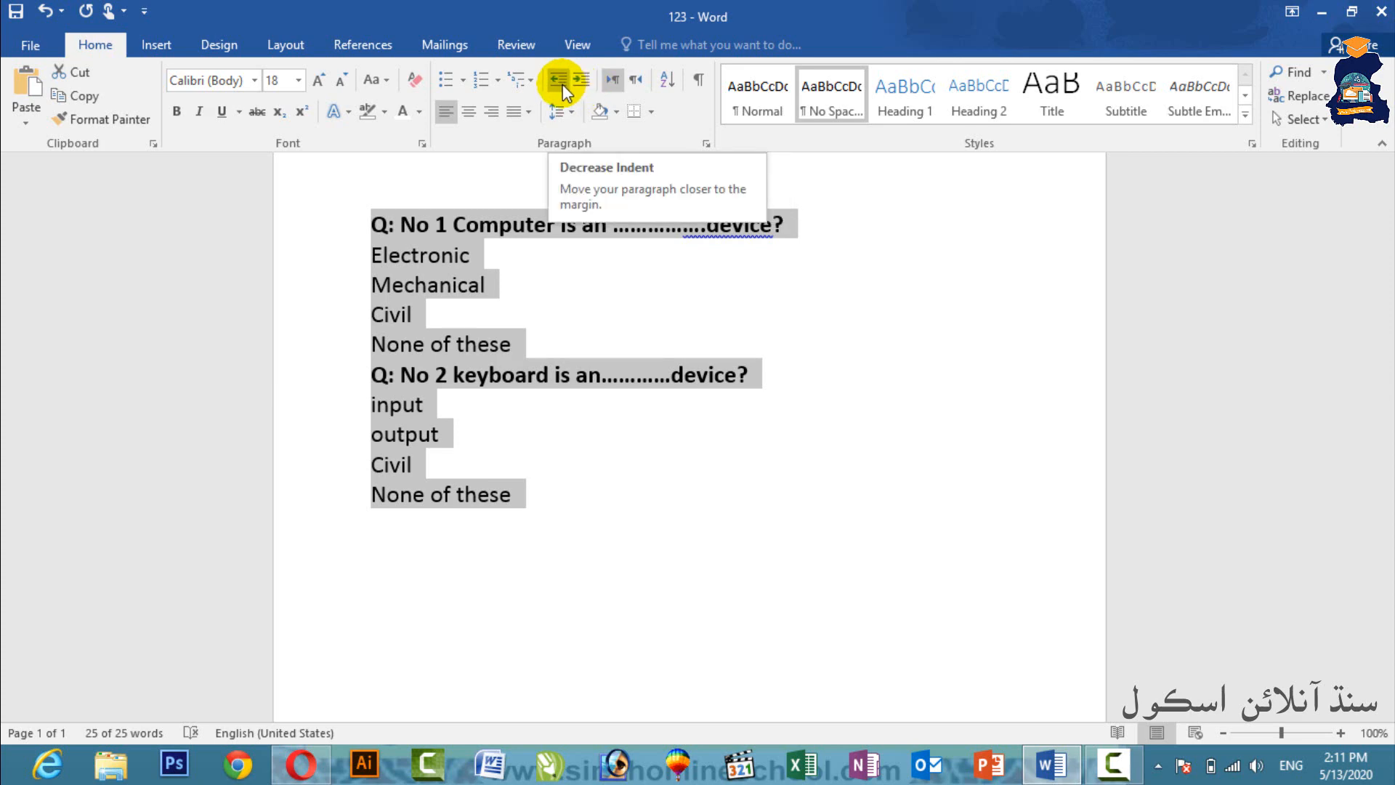
left_click(560, 259)
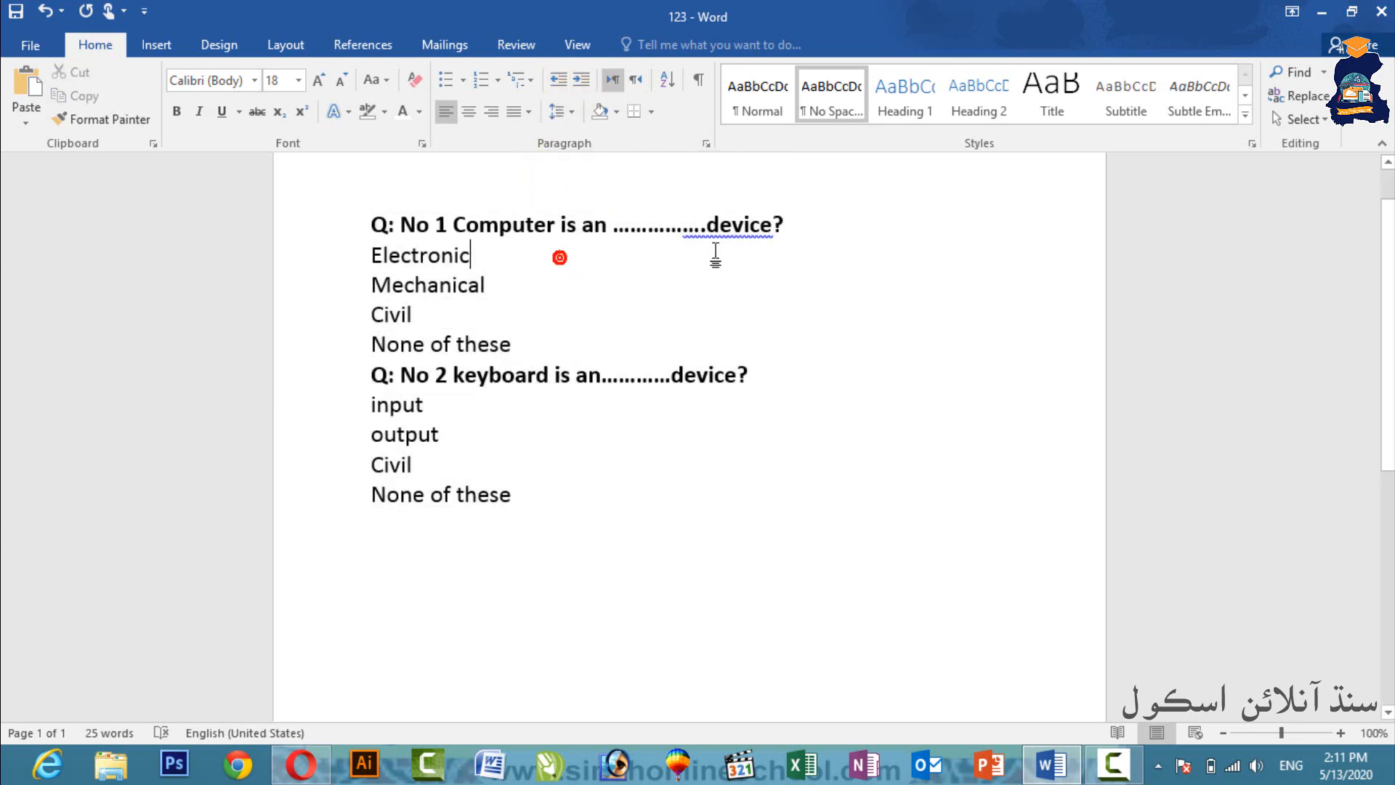
Increase the indent of the question No 1 line and its "Electronic" option by five levels
left_click_drag(480, 256, 345, 240)
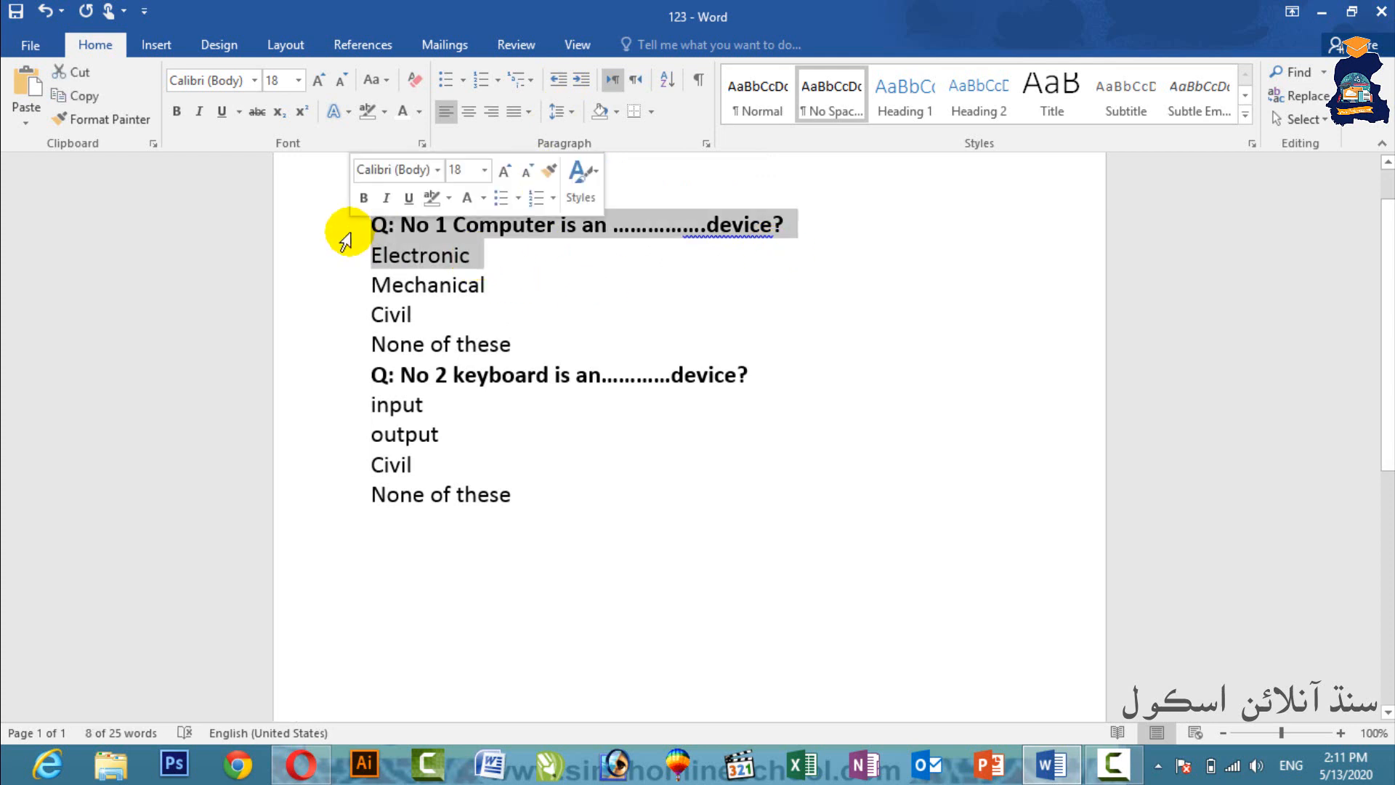
left_click(582, 84)
left_click(581, 84)
left_click(581, 84)
left_click(582, 84)
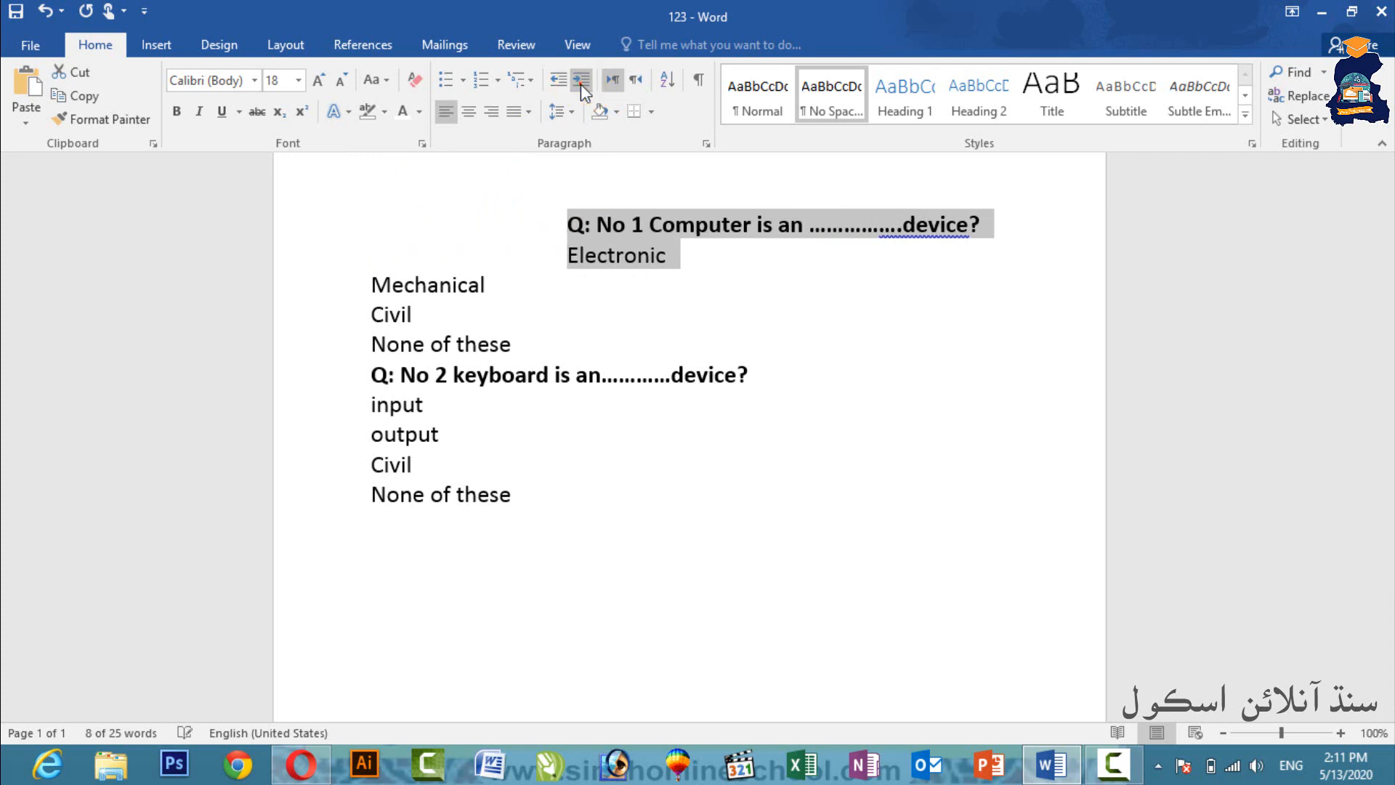
left_click(581, 84)
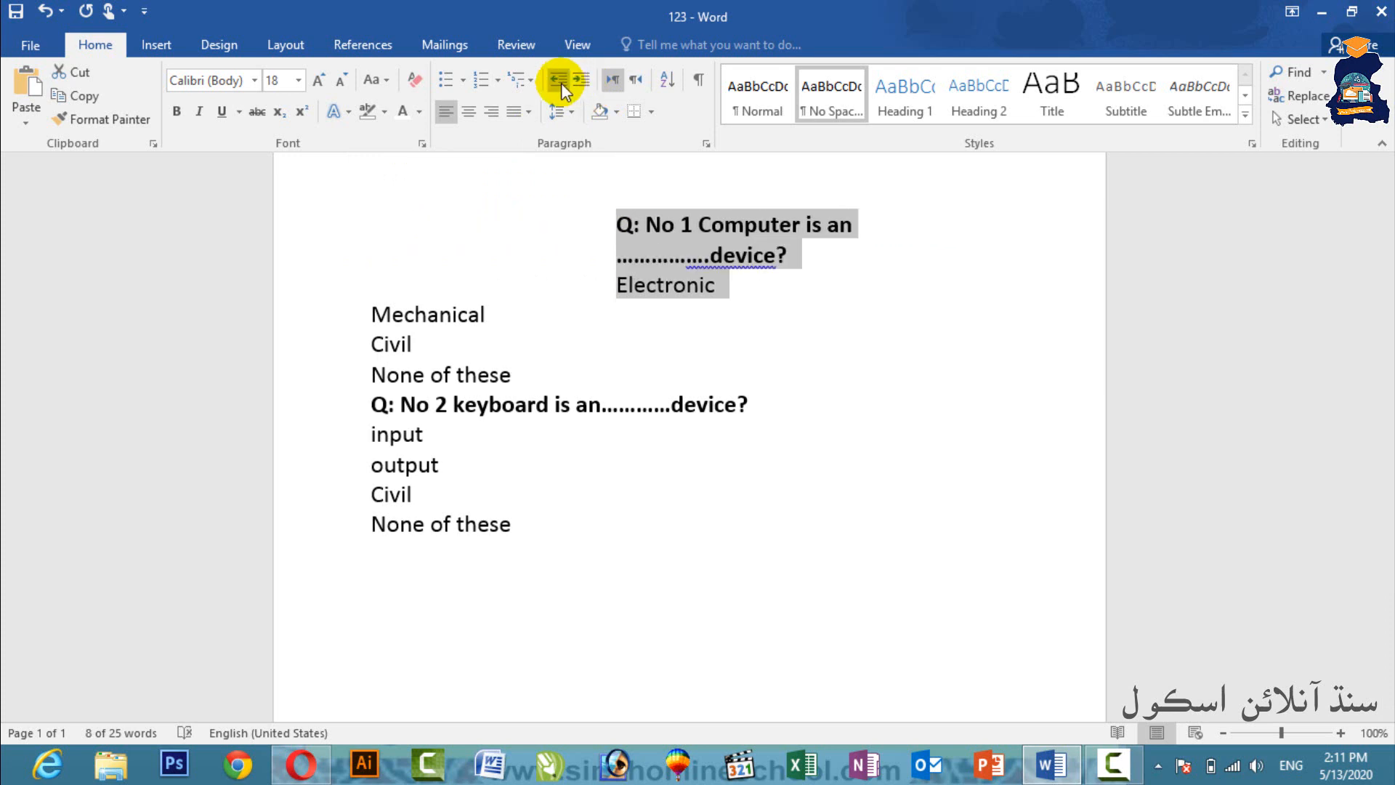
Decrease the indent of the question No 1 line and its "Electronic" option by five levels
left_click(561, 83)
left_click(561, 83)
left_click(561, 83)
left_click(561, 83)
left_click(561, 83)
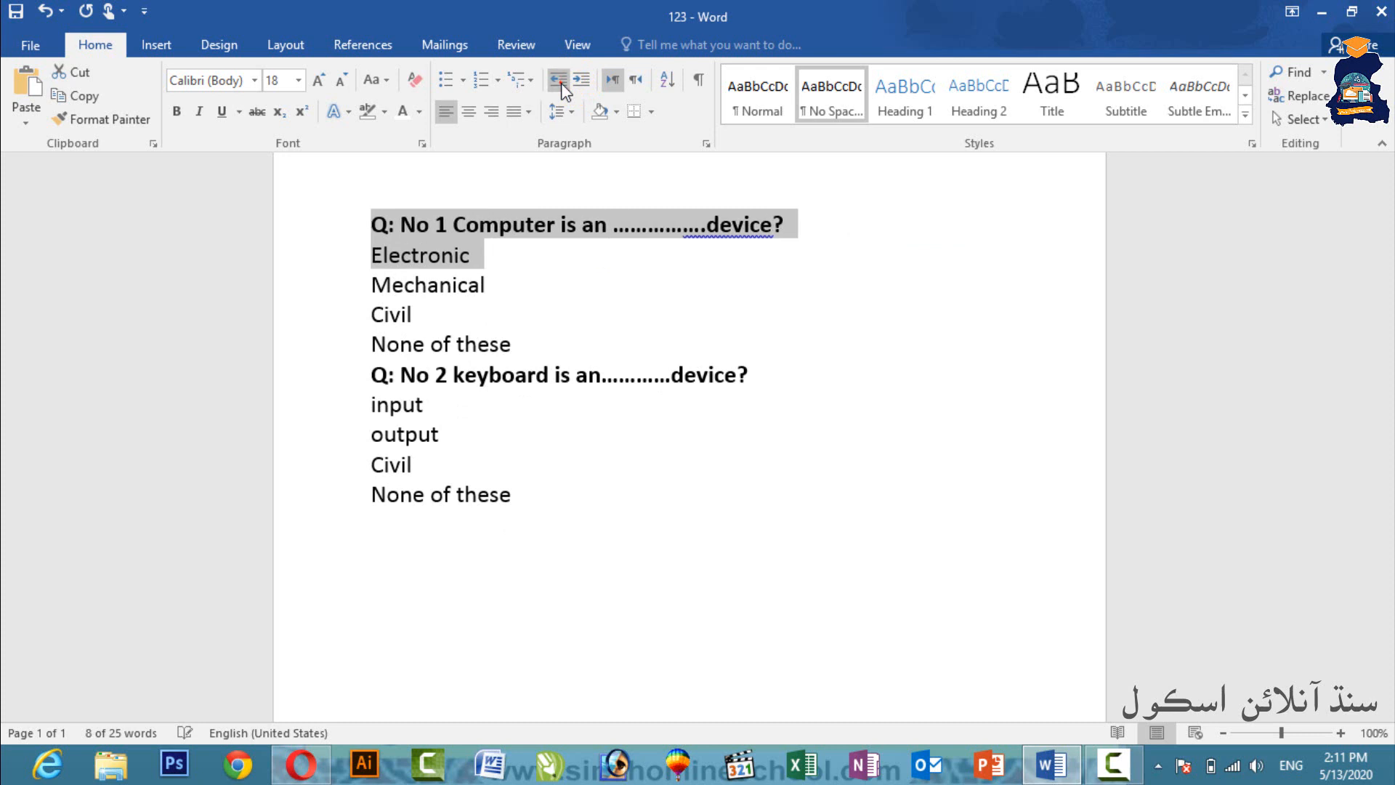
Add a new line below the last option, set its text direction to right-to-left, and enter two lines of random filler letters
left_click(543, 512)
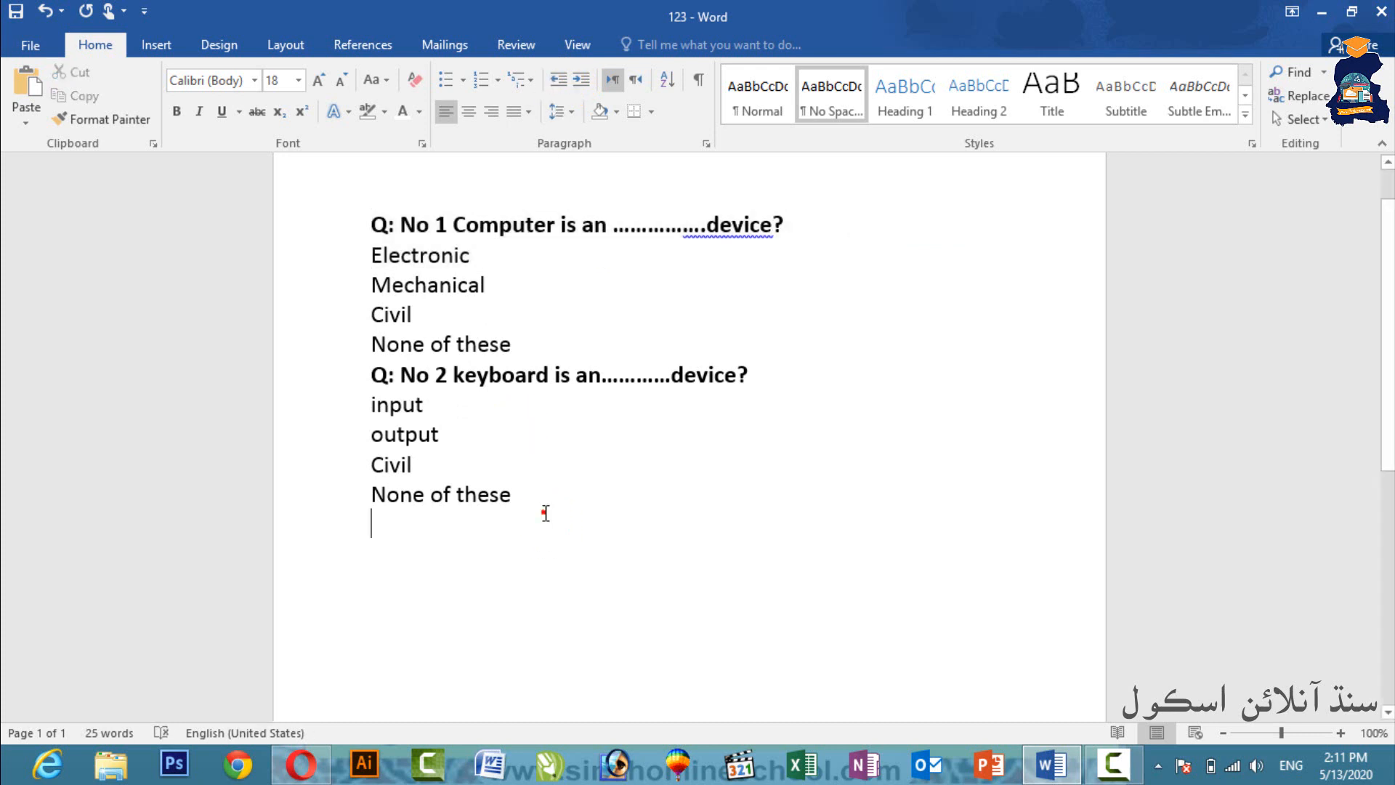
key("Return")
left_click(638, 84)
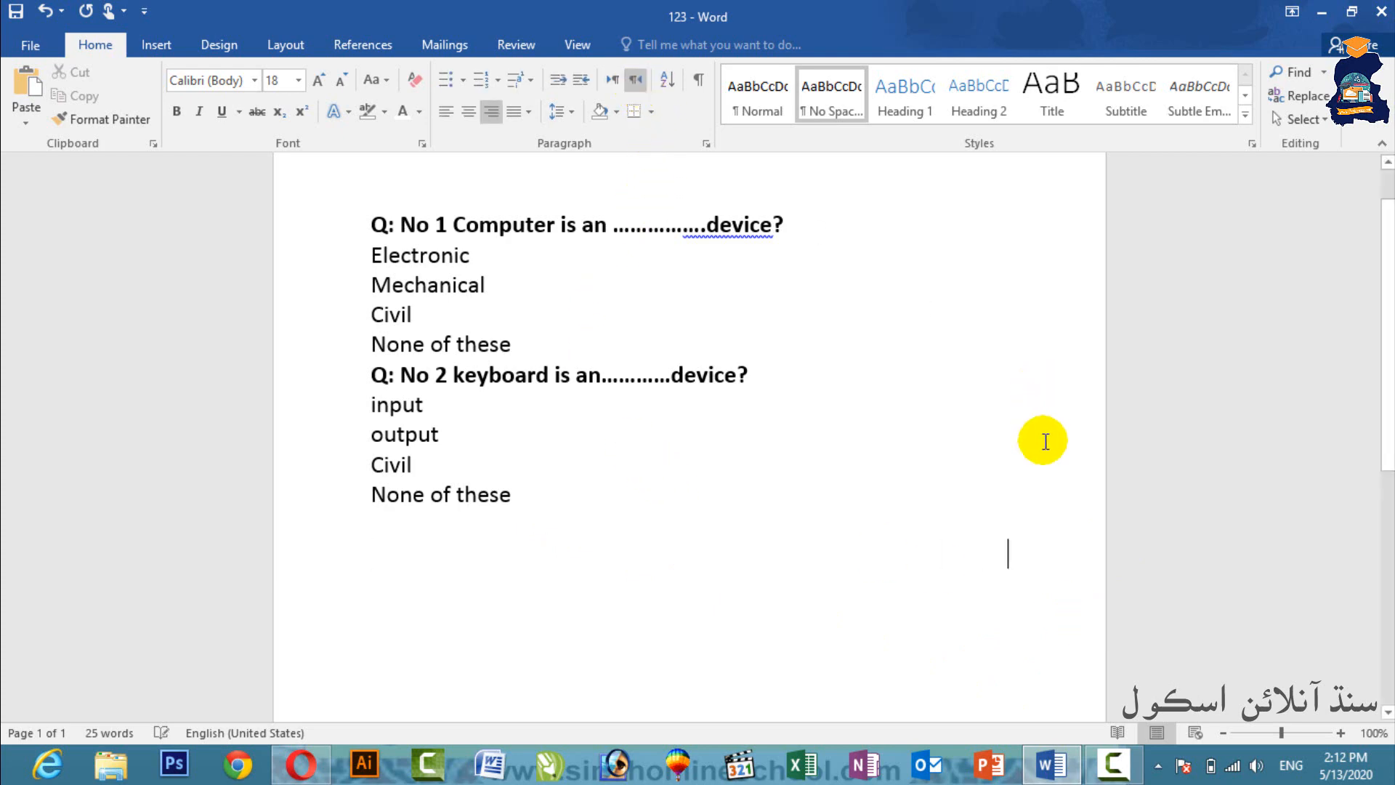
type("sdhsjdhjshdsdsajdhjsahdsad")
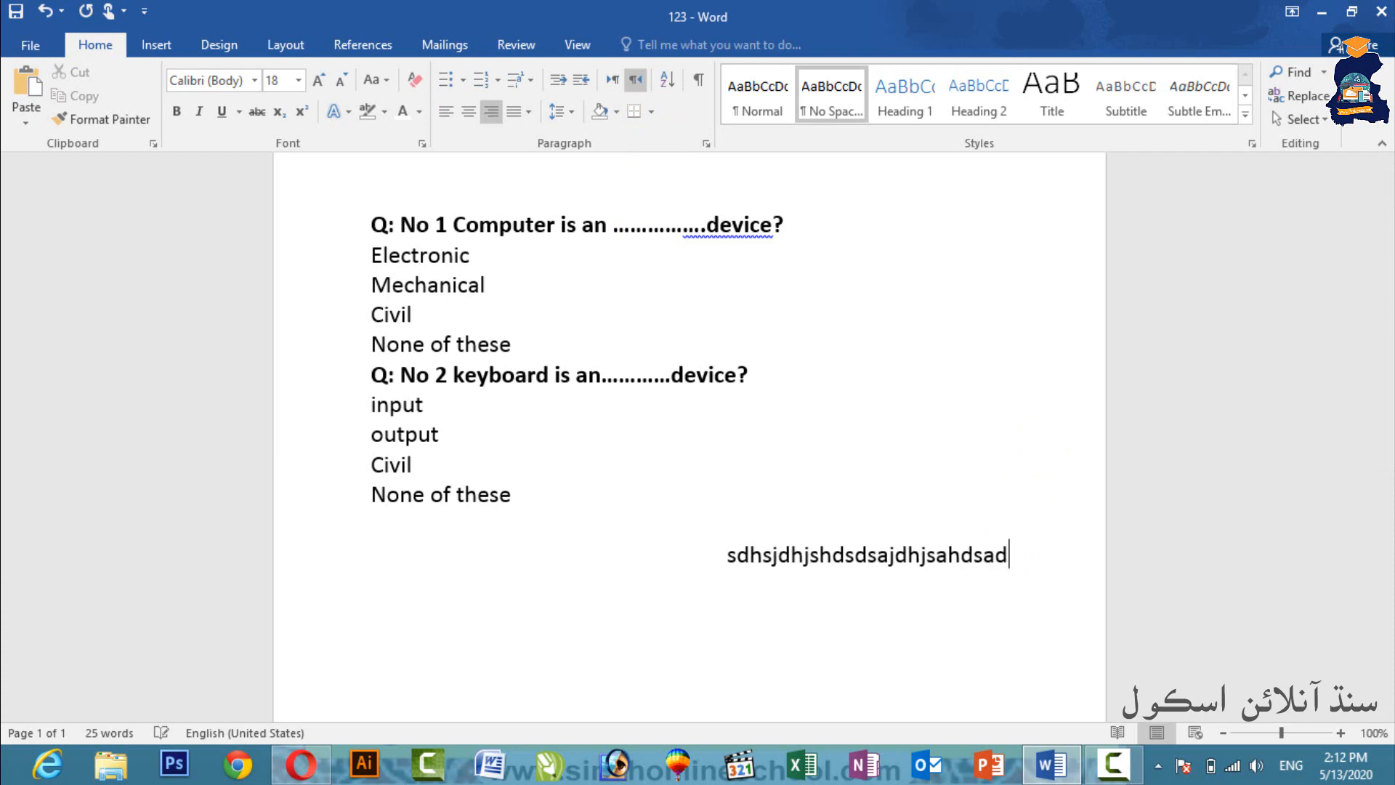
key("Return")
type("sadsahdjhsajdhsjadhjsahdjsd")
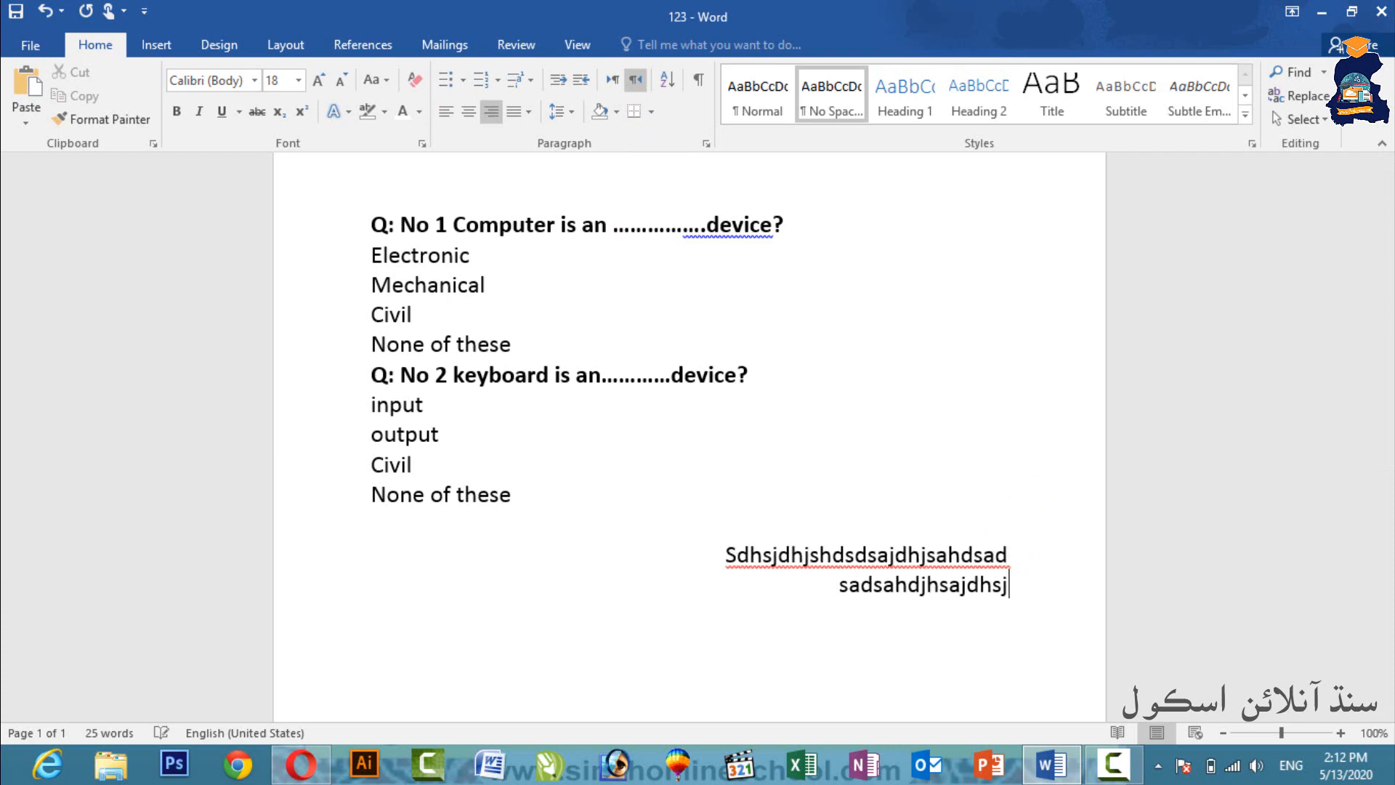
Set the second filler line to left-to-right direction and clear all text from the document
left_click(612, 81)
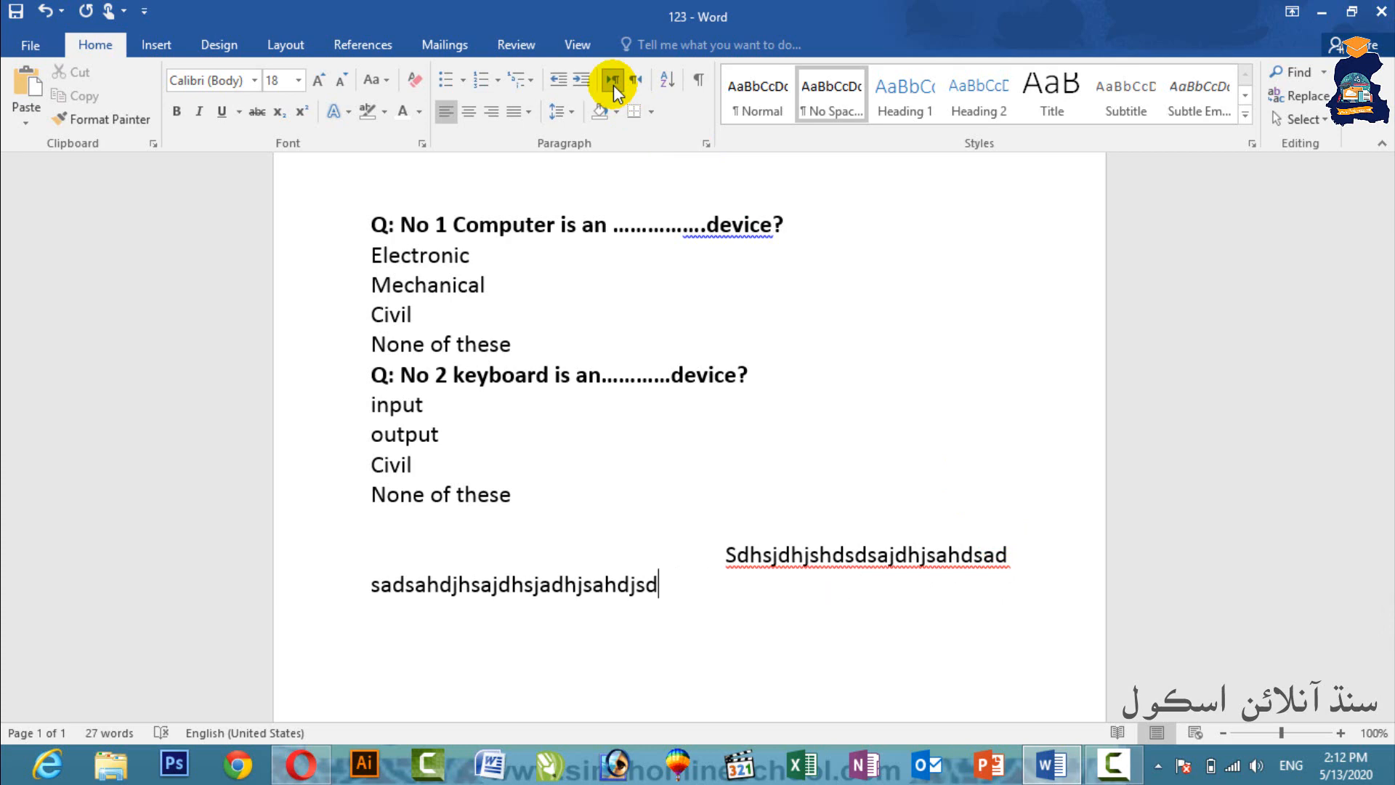
key("ctrl+a")
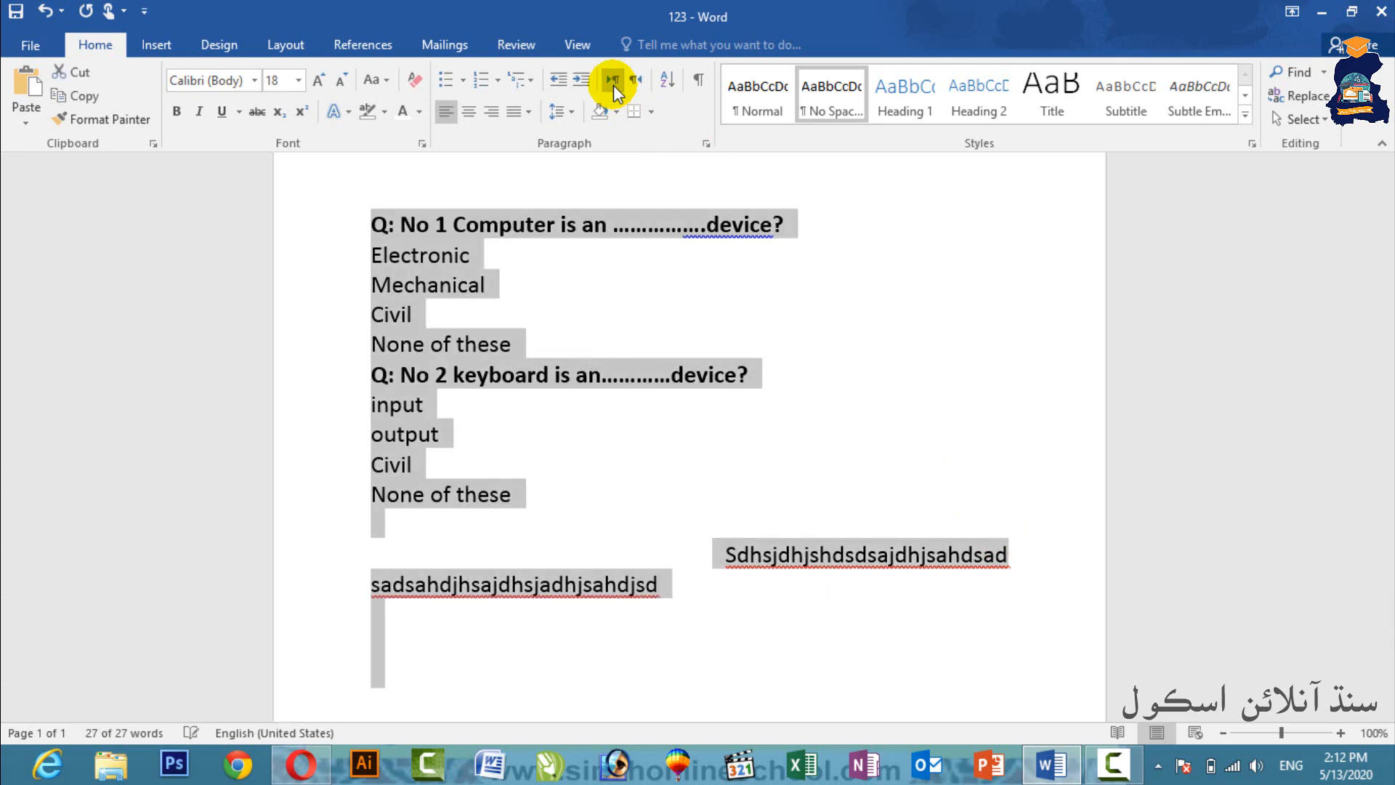
key("Delete")
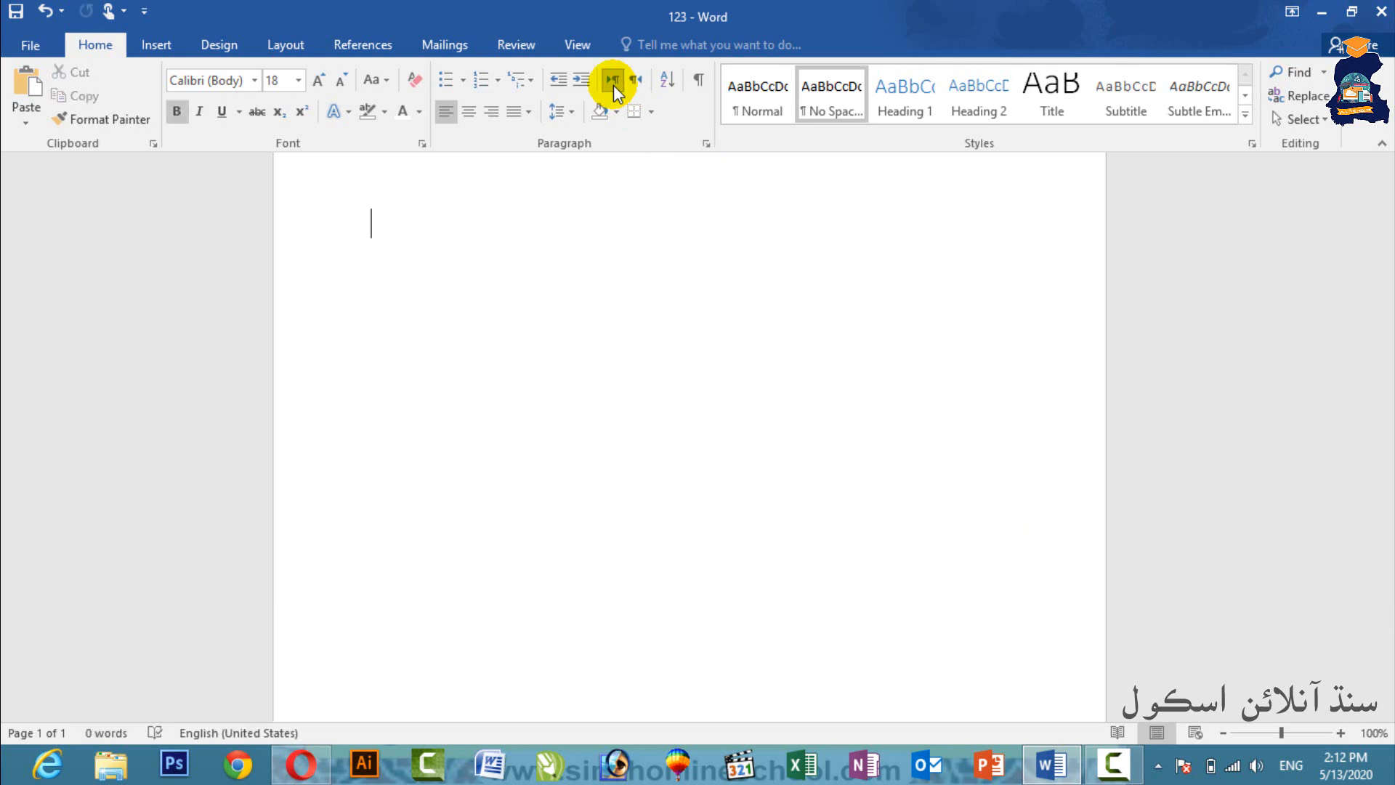
Enter a list of fourteen unsorted first names on the blank page, each on its own line
type("zahid")
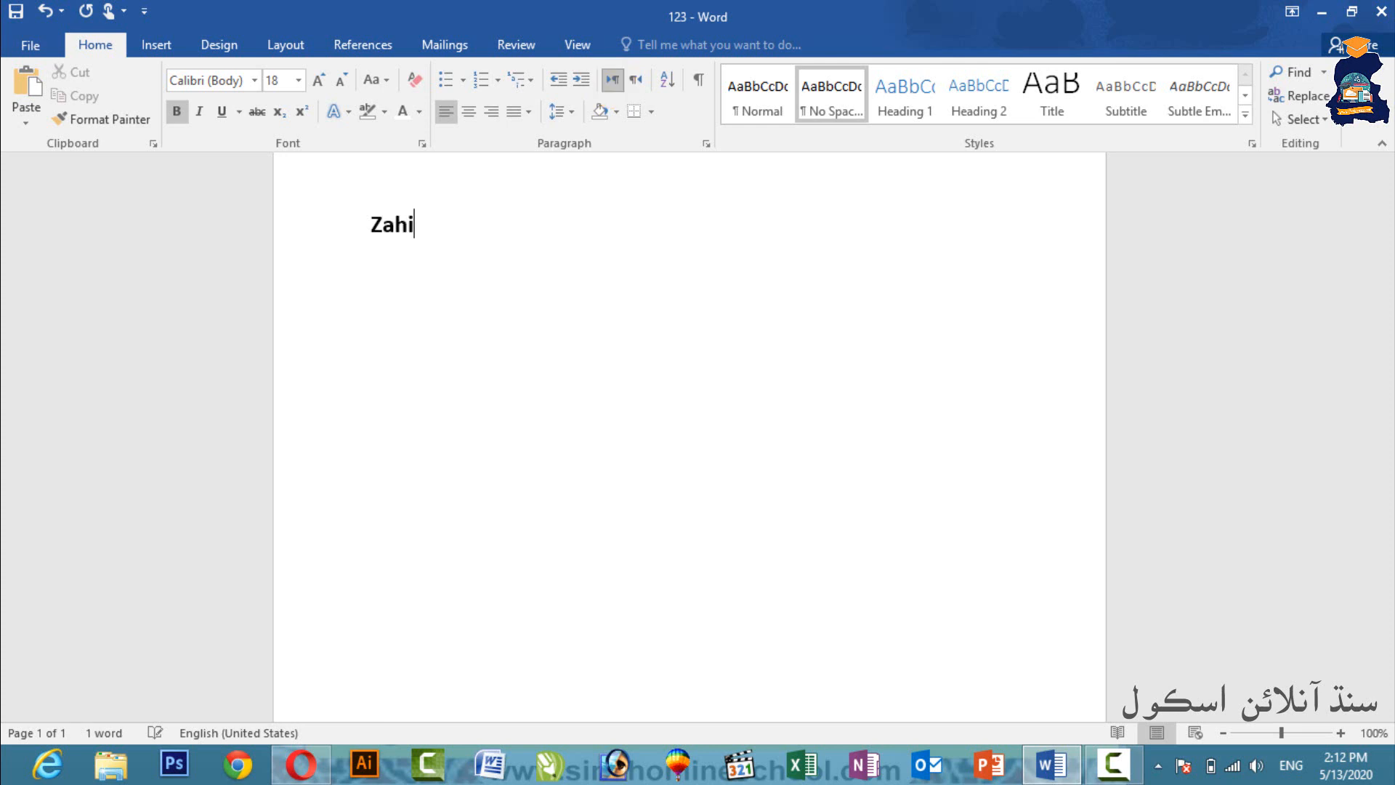
key("Return")
type("Hameed")
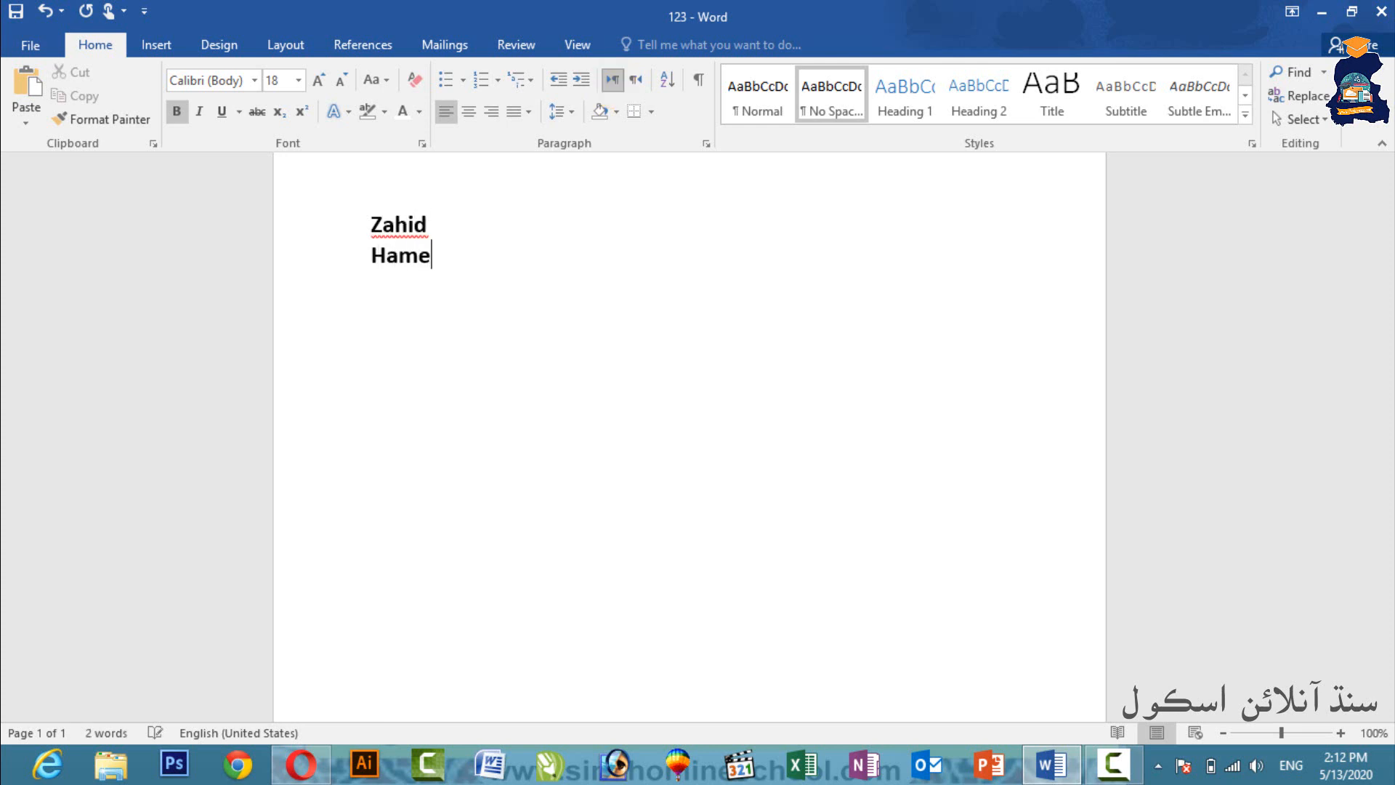
key("Return")
type("Adnan")
key("Return")
type("Abrar")
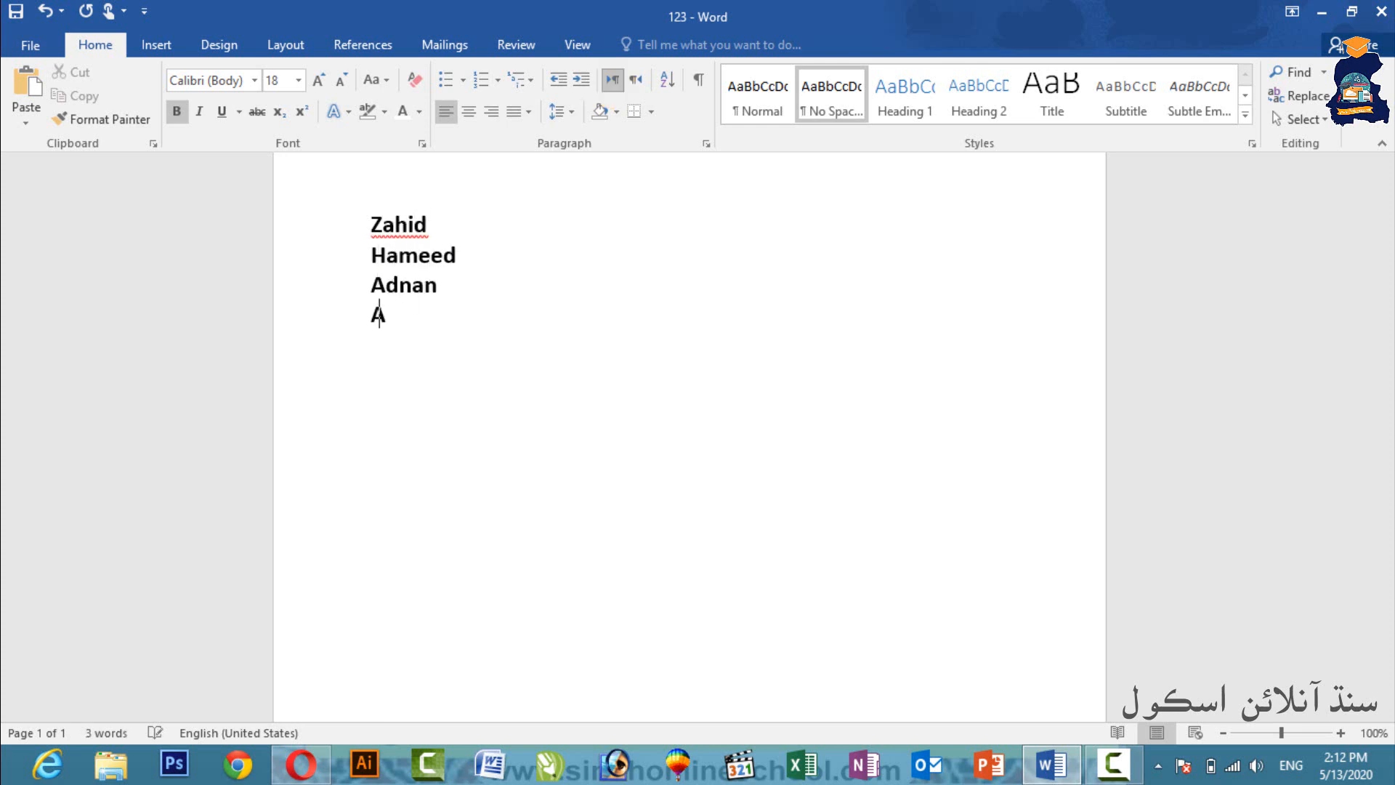
key("Return")
type("Kjhu")
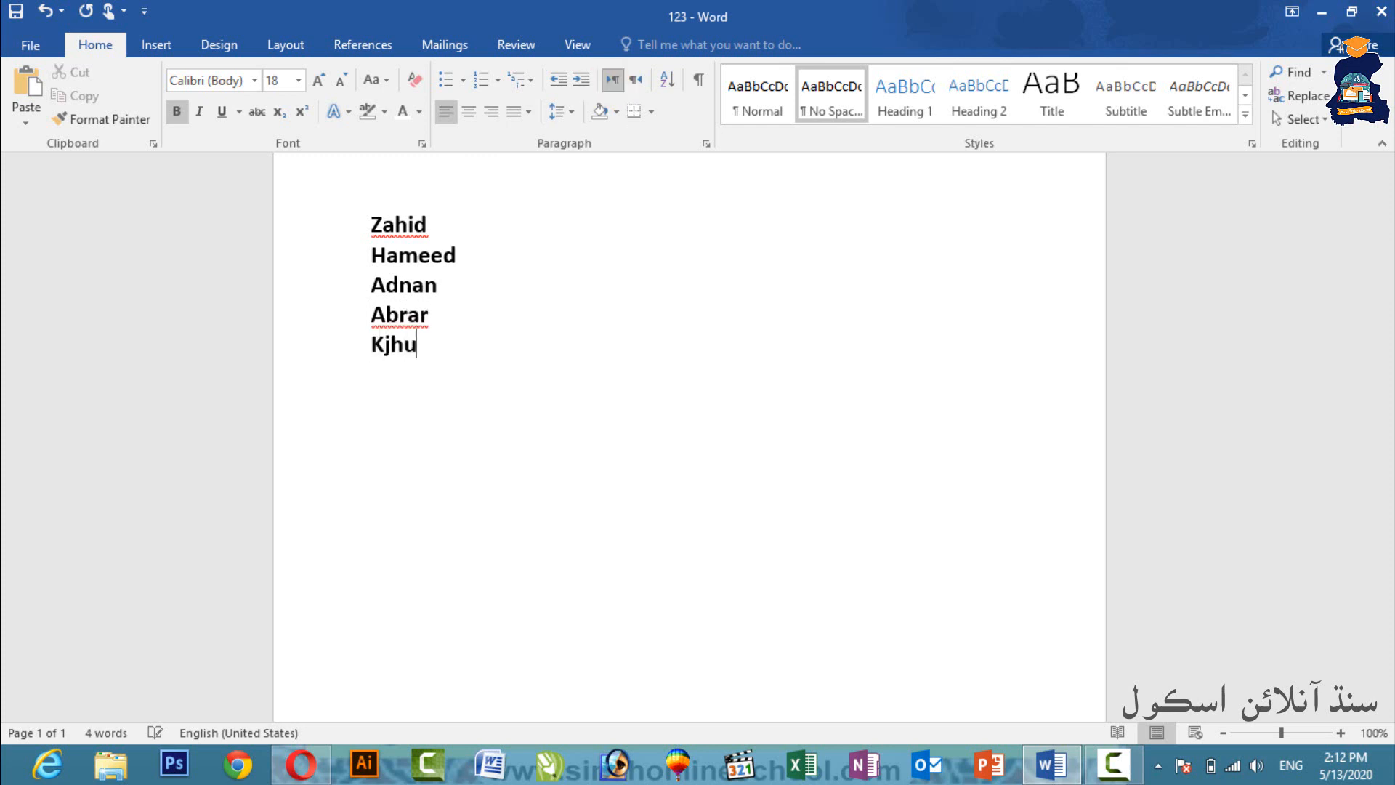
key("BackSpace")
key("BackSpace")
key("BackSpace")
type("huram")
key("Return")
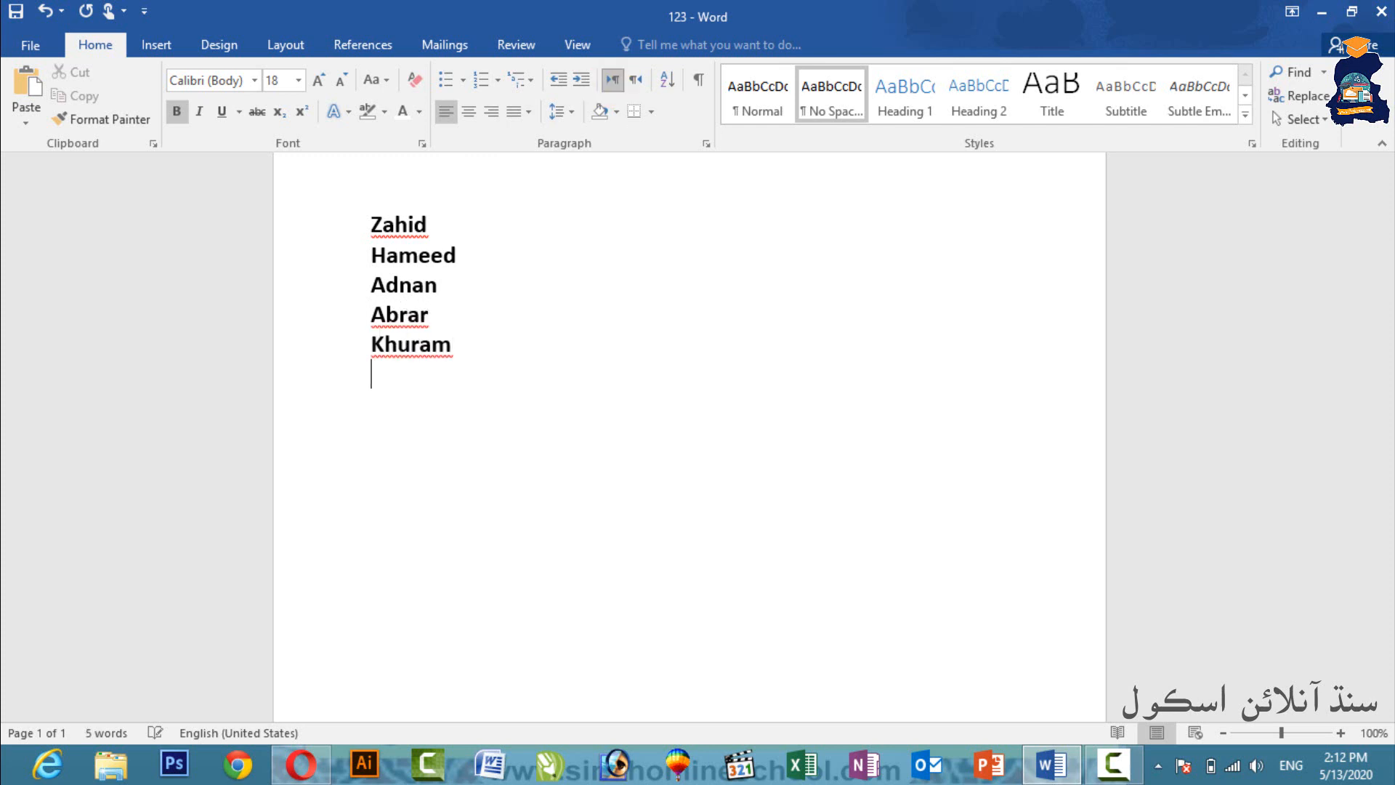
type("Kamran")
key("Return")
type("F")
key("BackSpace")
type("Afza")
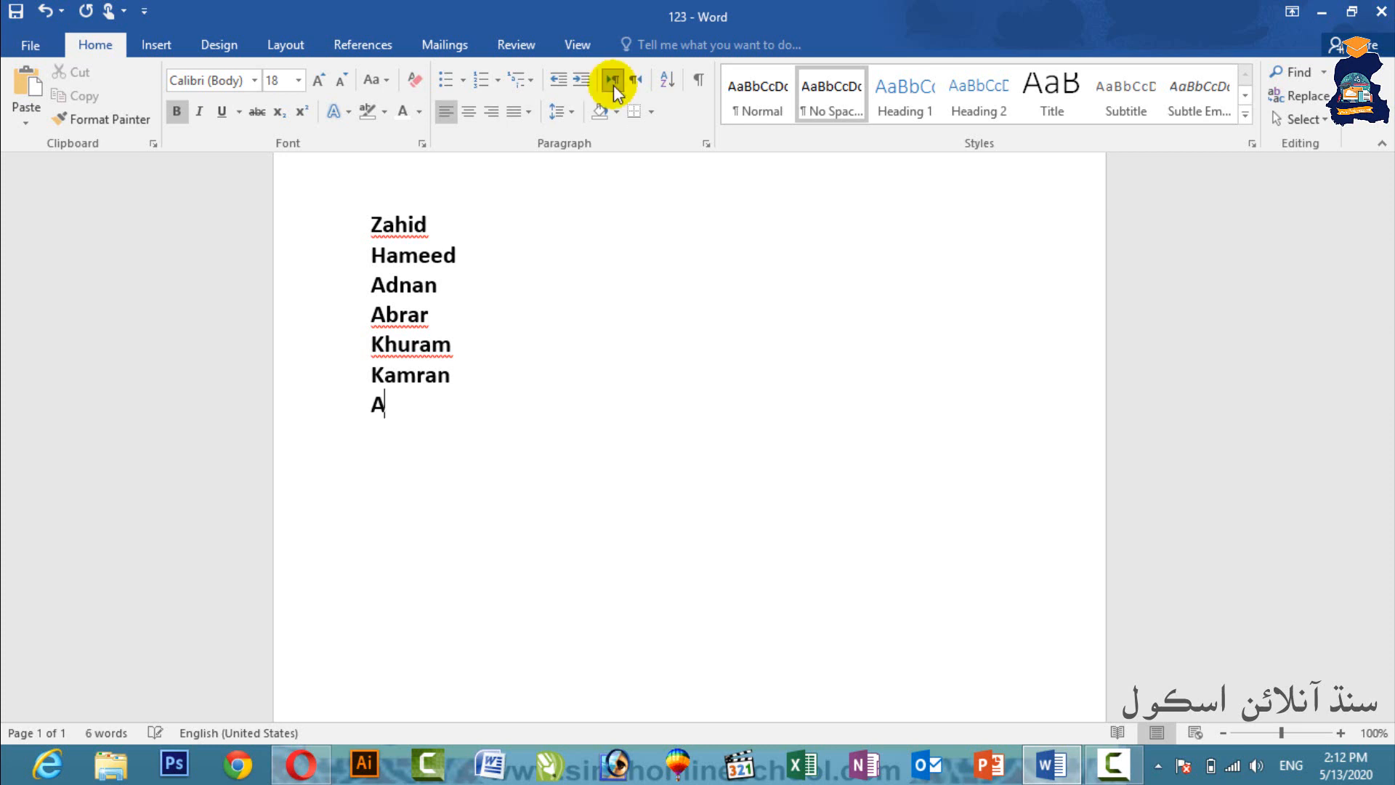
key("Return")
type("Ba")
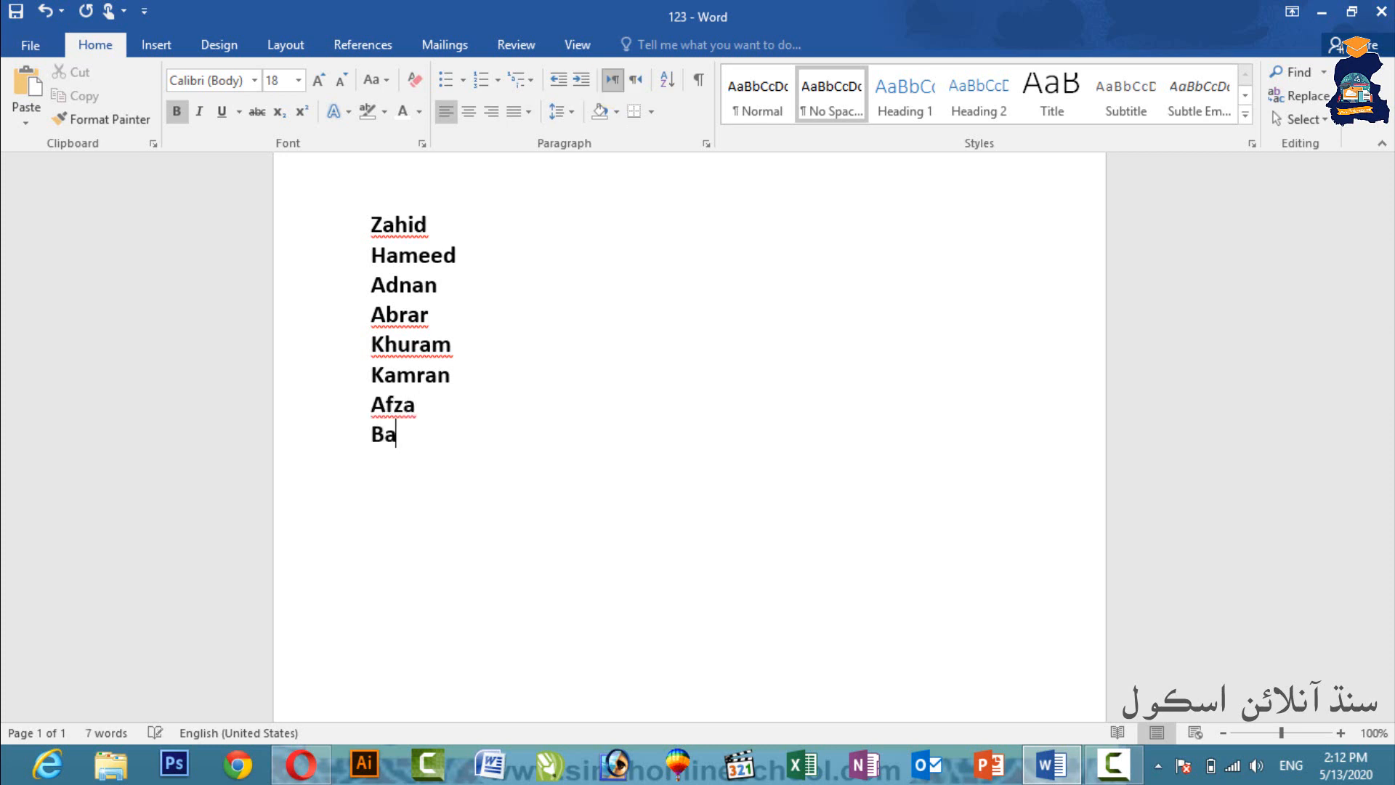
type("hadur")
key("Return")
type("Nisa")
key("Return")
type("Aliya")
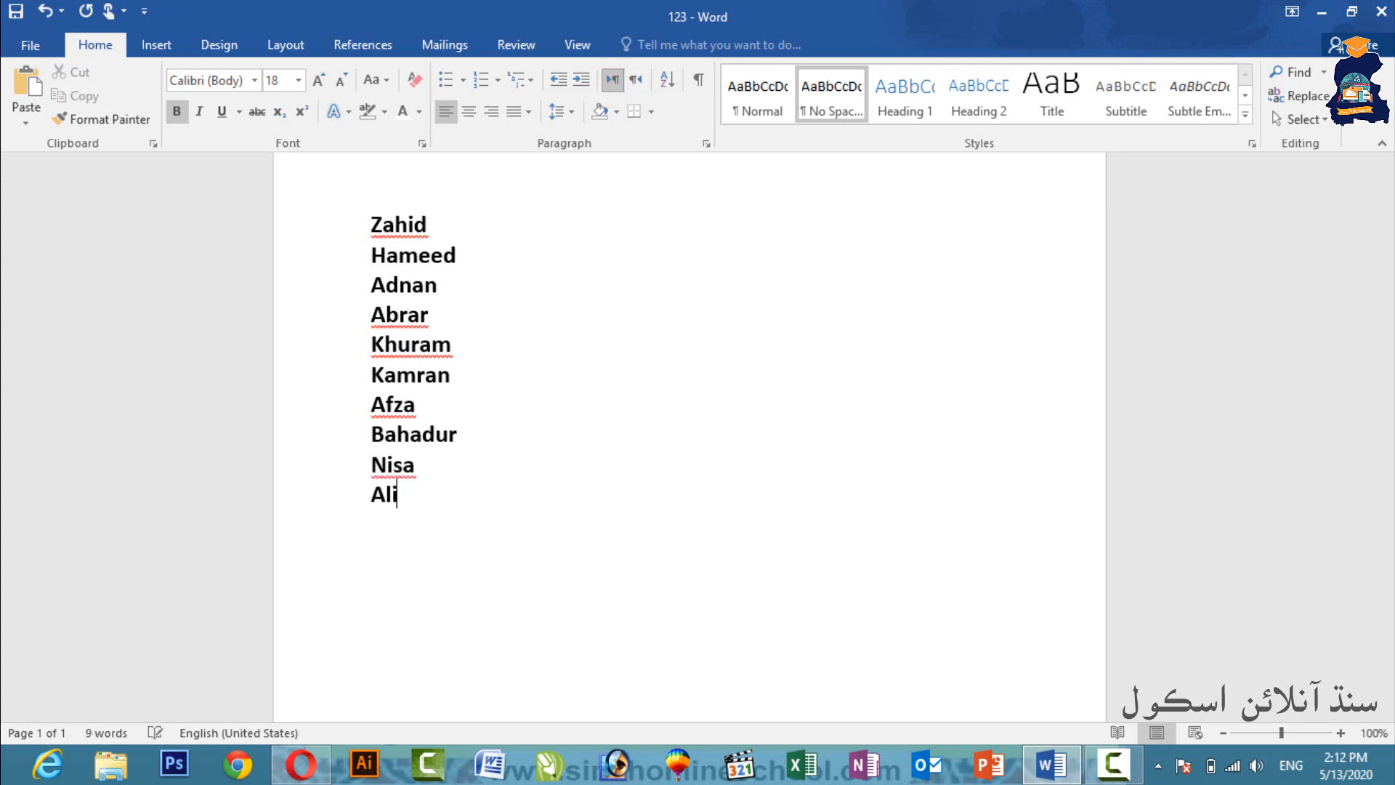
key("Return")
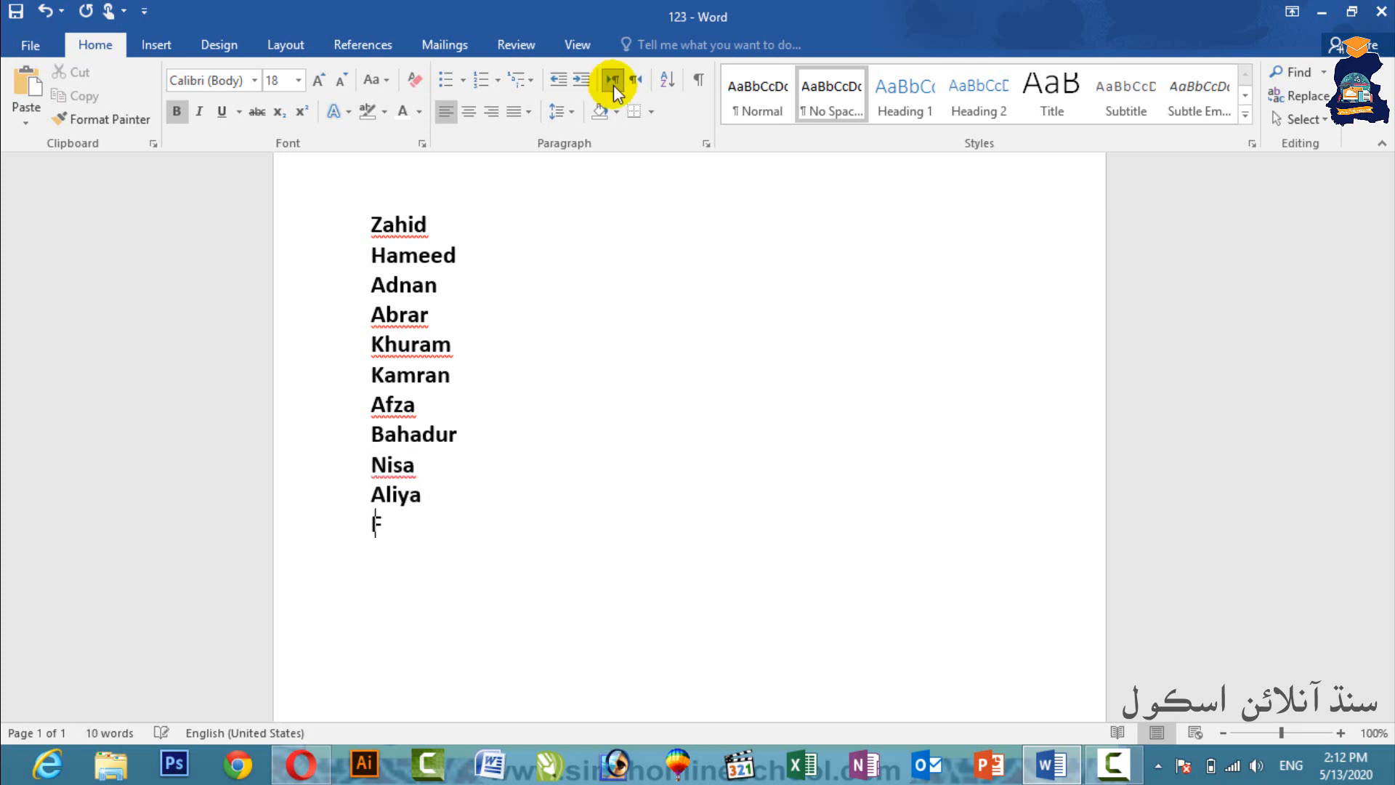
type("Fahad Mustafa")
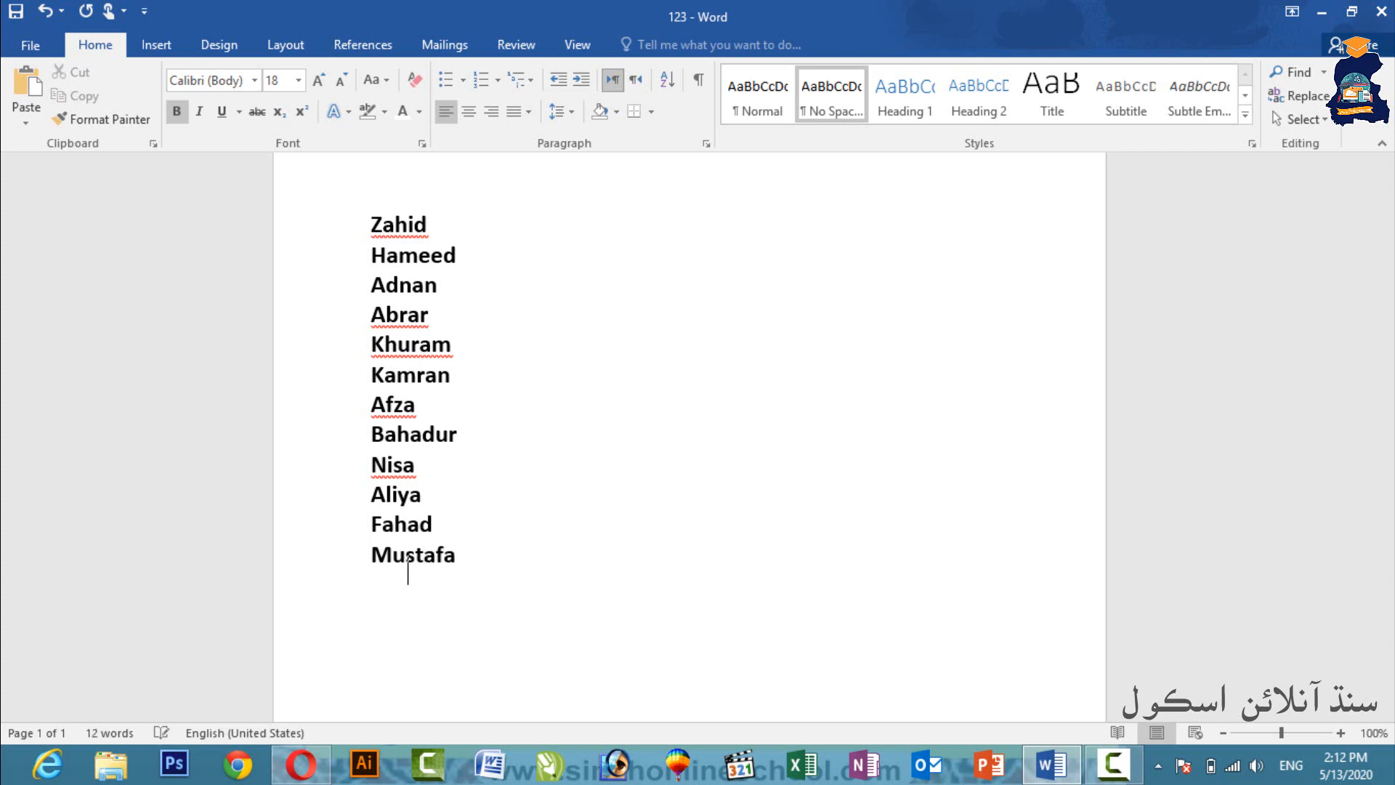
key("Return")
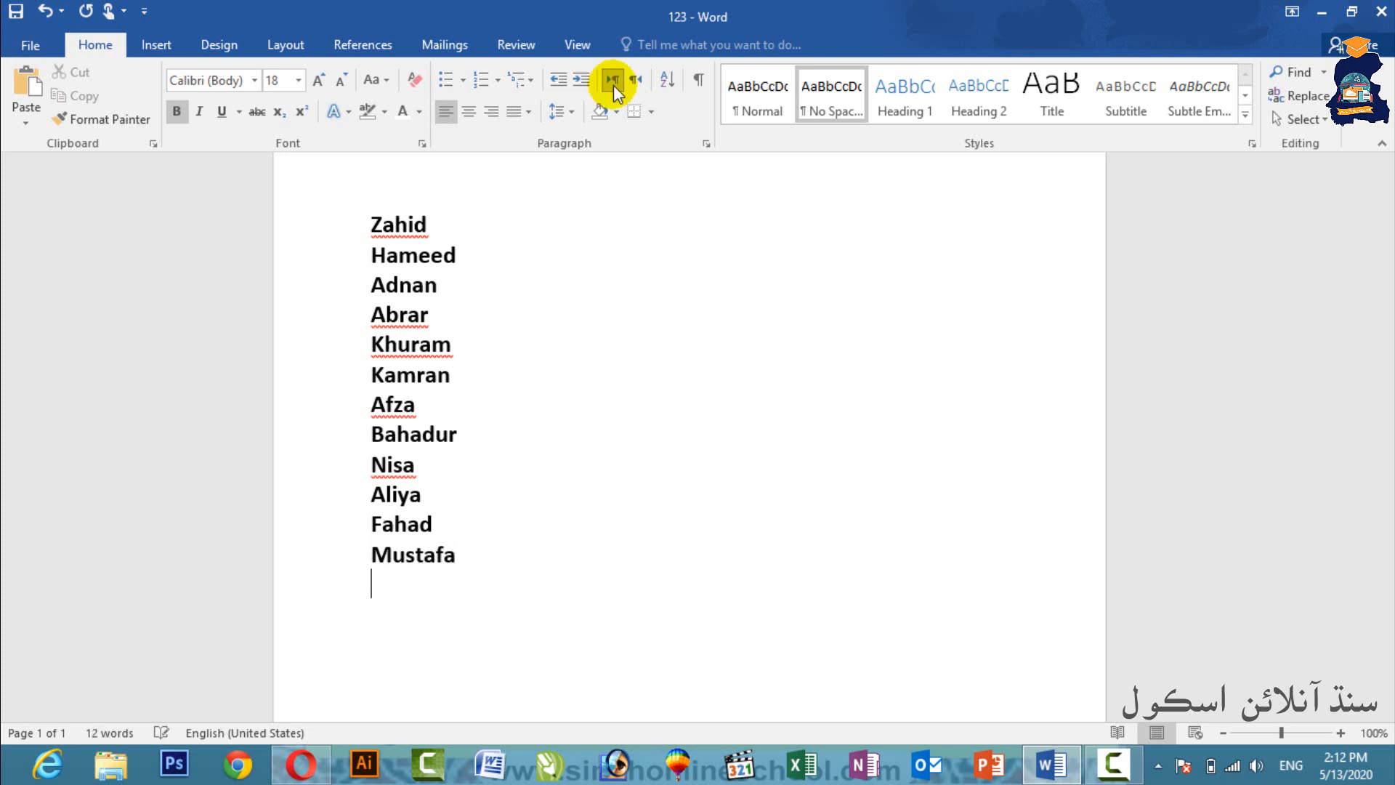
type("Yasir")
key("Return")
type("Hamay")
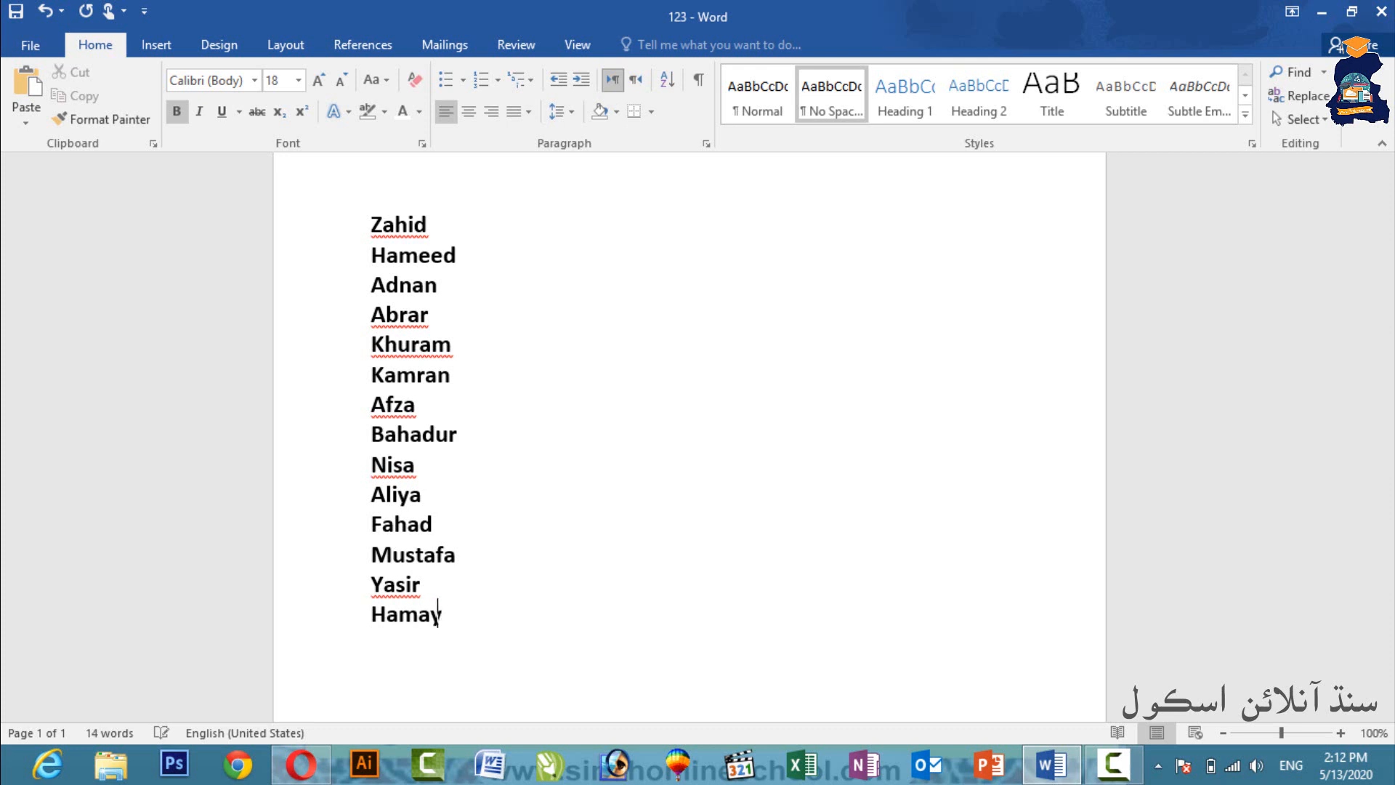
type("oon")
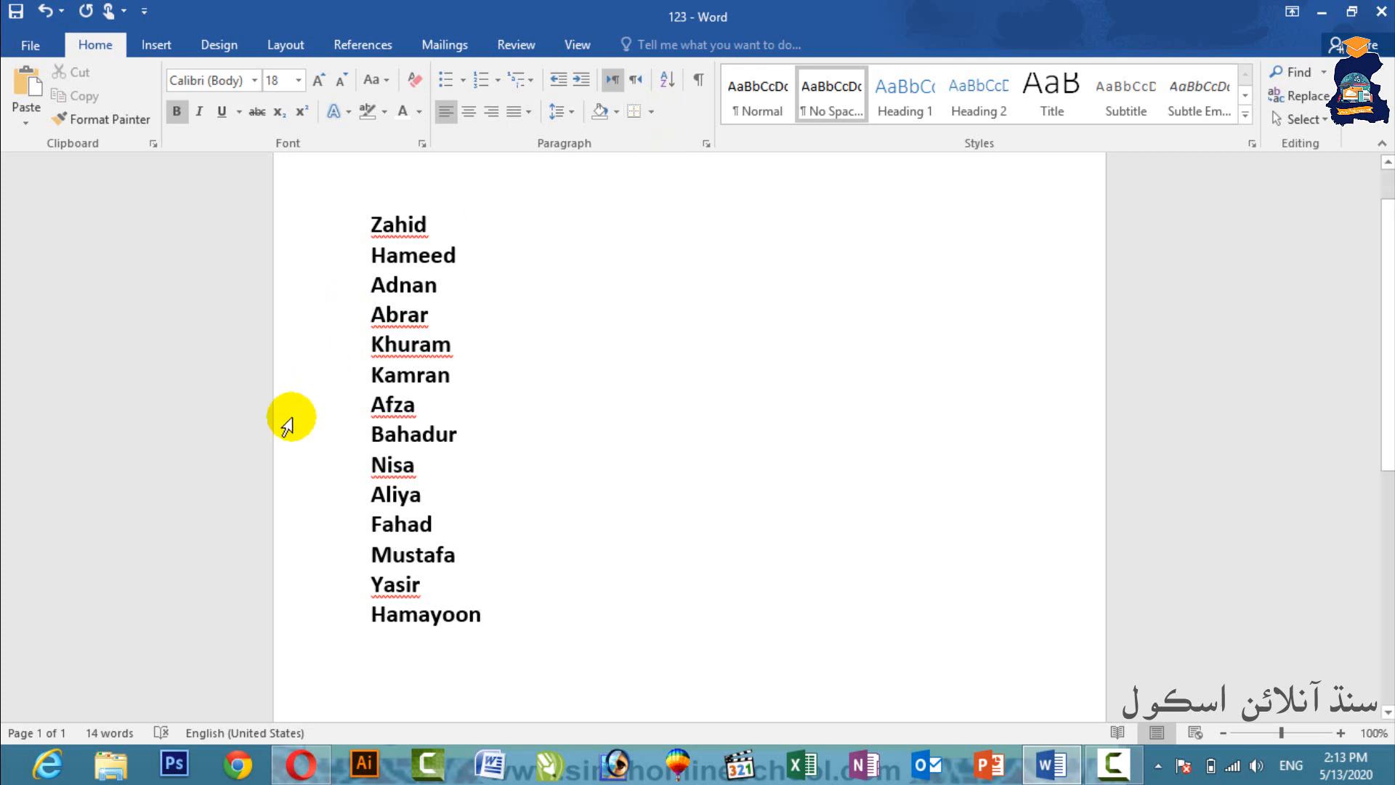
Sort the whole list of names by paragraphs as text in ascending order, with no header row
left_click_drag(490, 616, 306, 236)
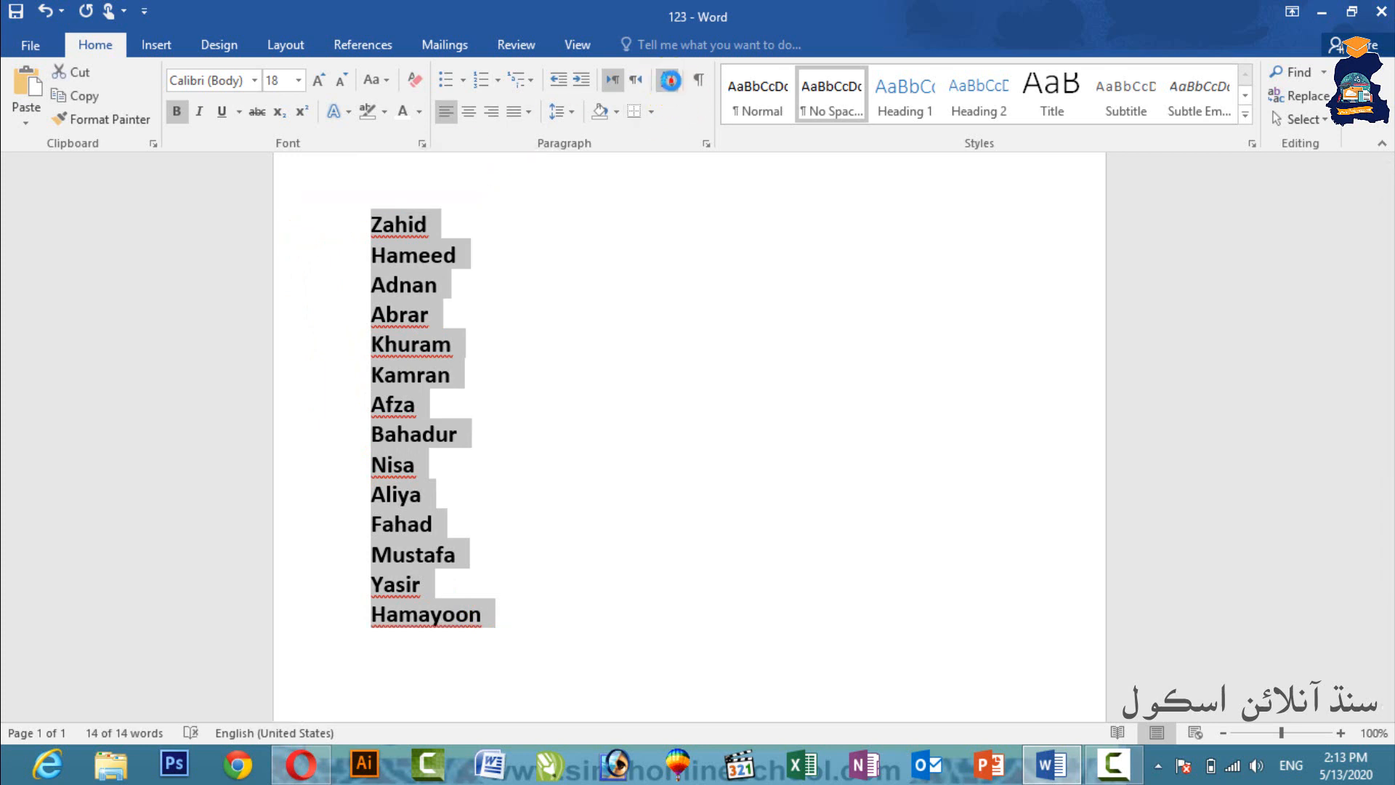
left_click(672, 81)
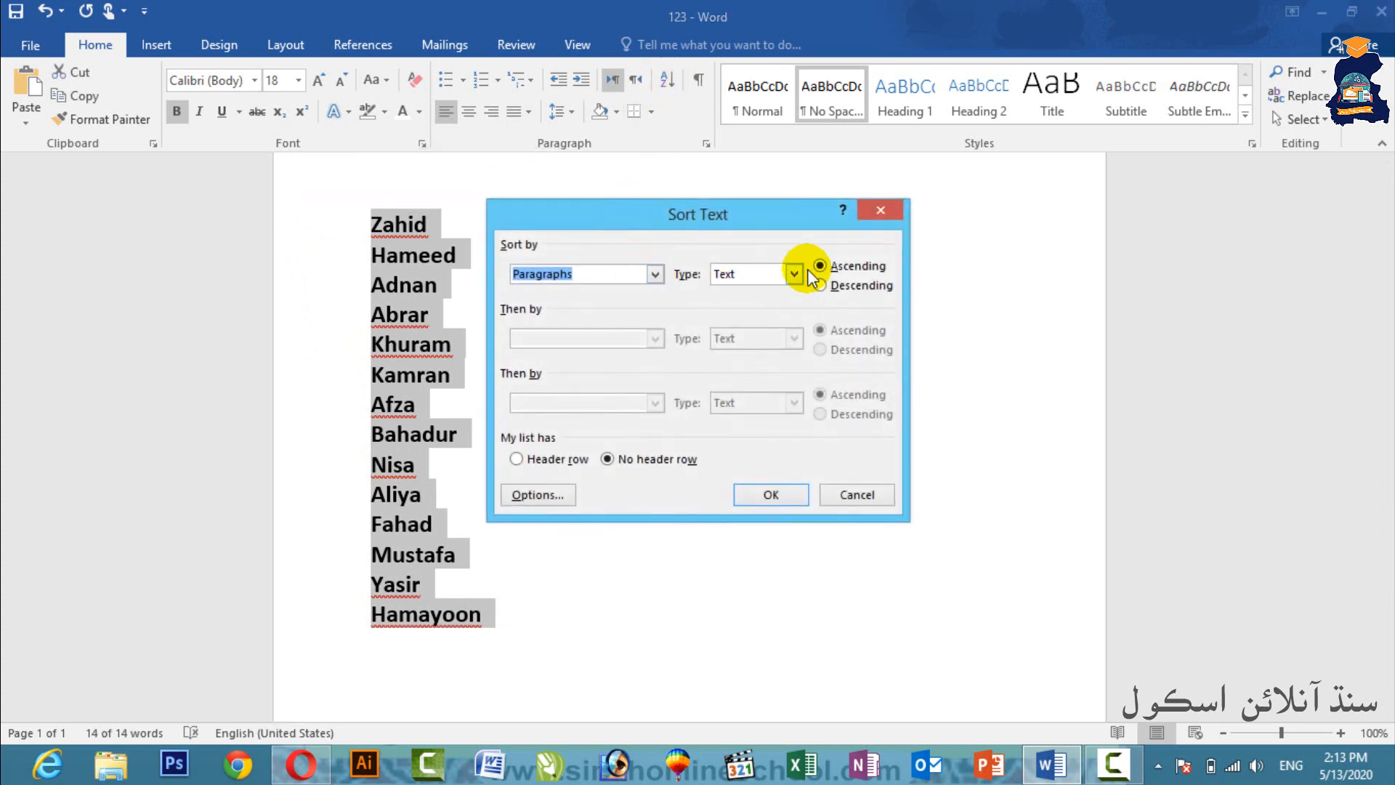
left_click(772, 495)
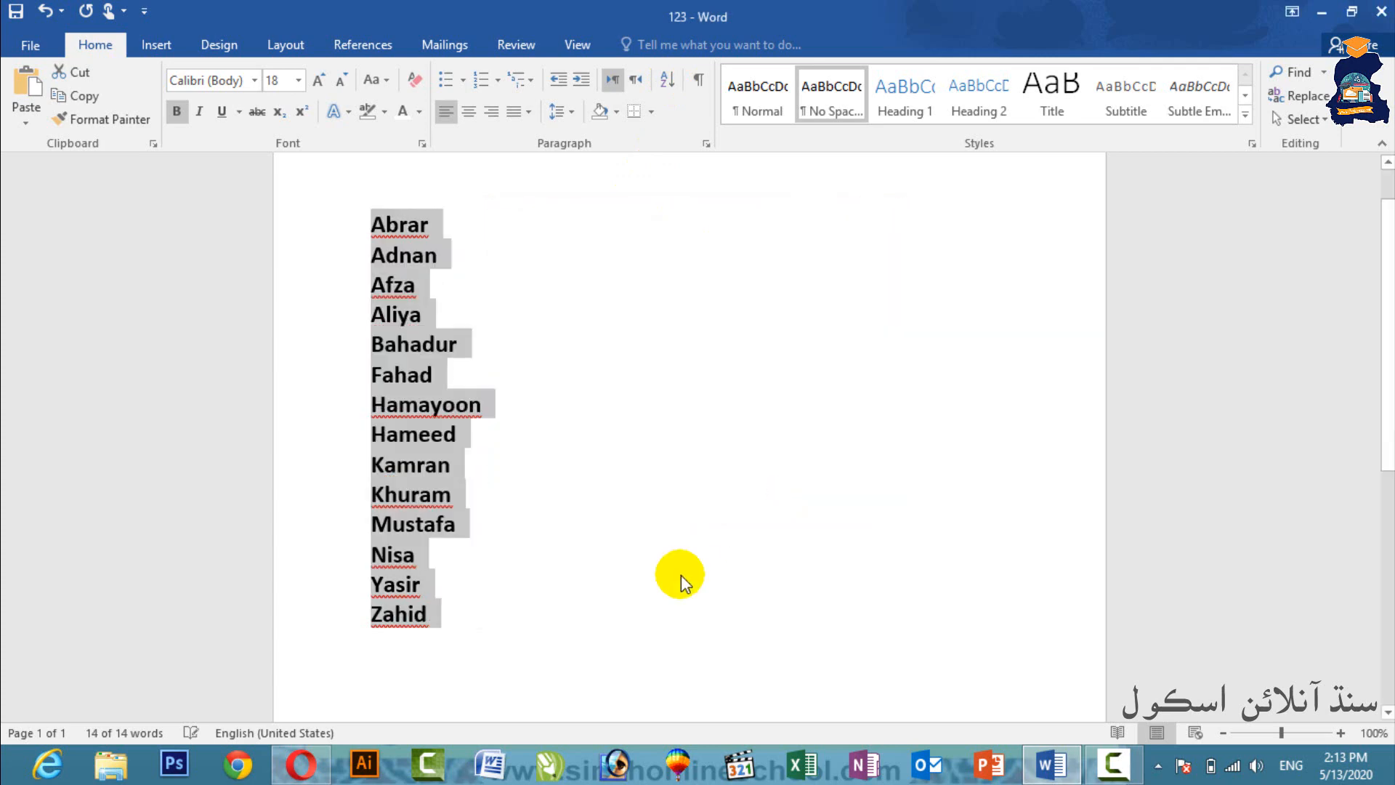
left_click(681, 575)
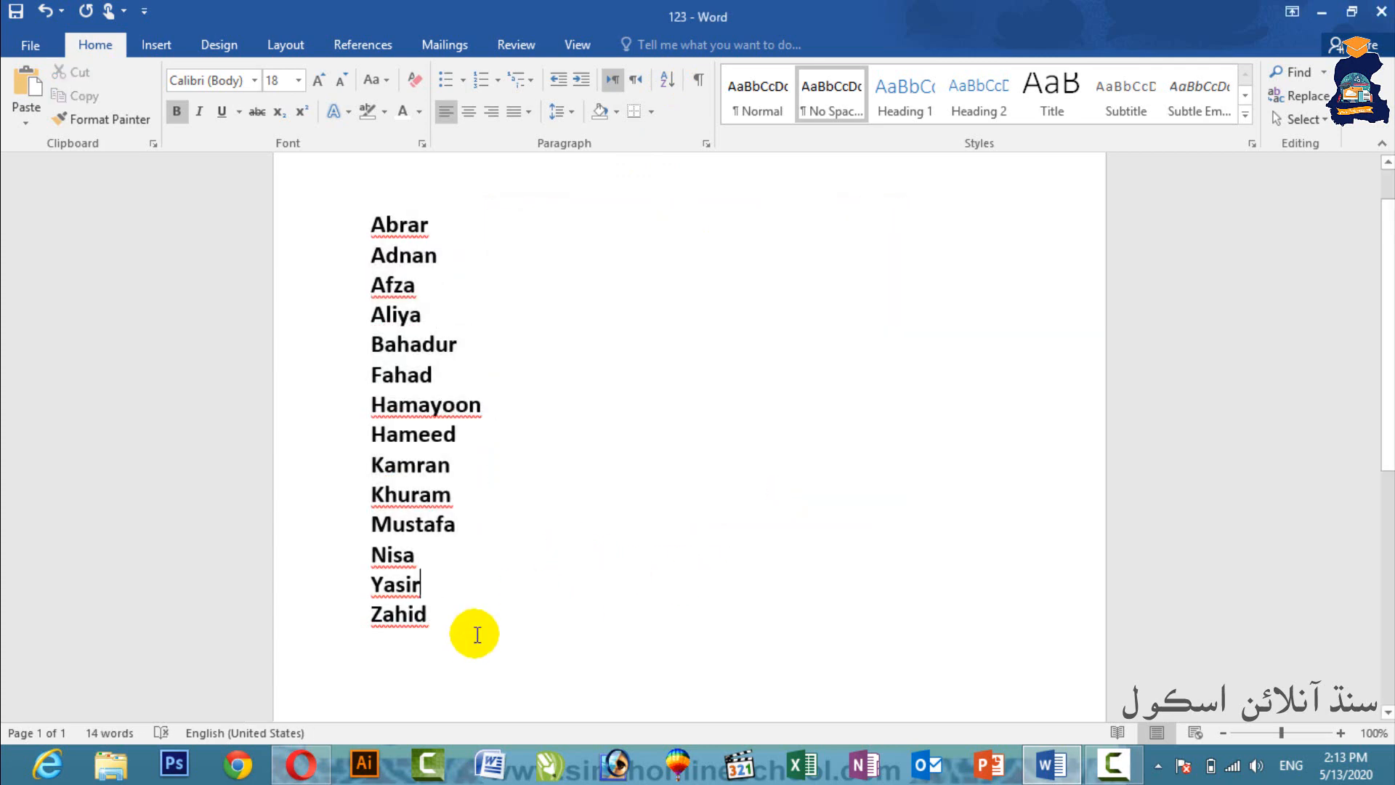
Delete the entire sorted list of names from the document
left_click_drag(449, 623, 314, 239)
key("Delete")
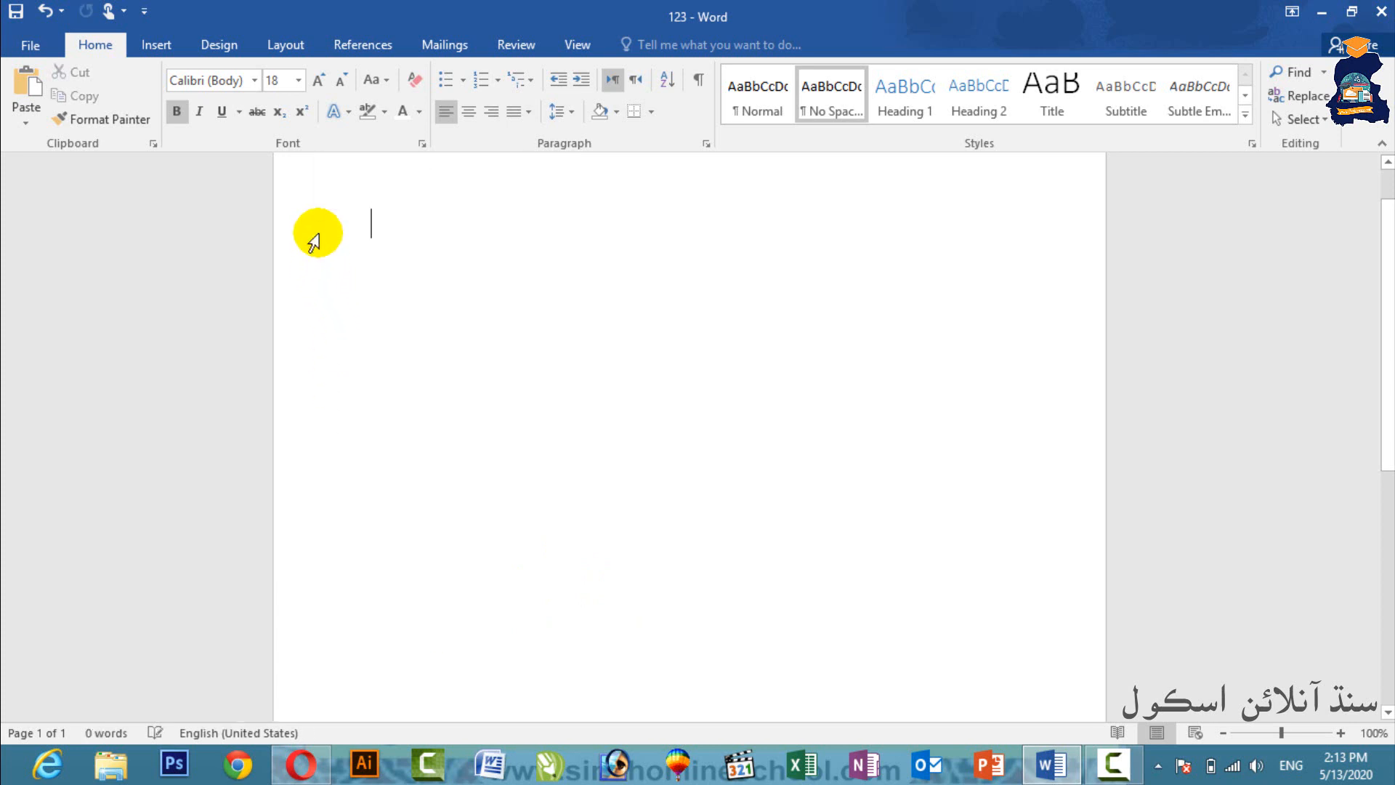
Enter the line "Drawing a Circle" and, below it, "Ruler to draw a circle of given radius" on the blank page
type("Drawin")
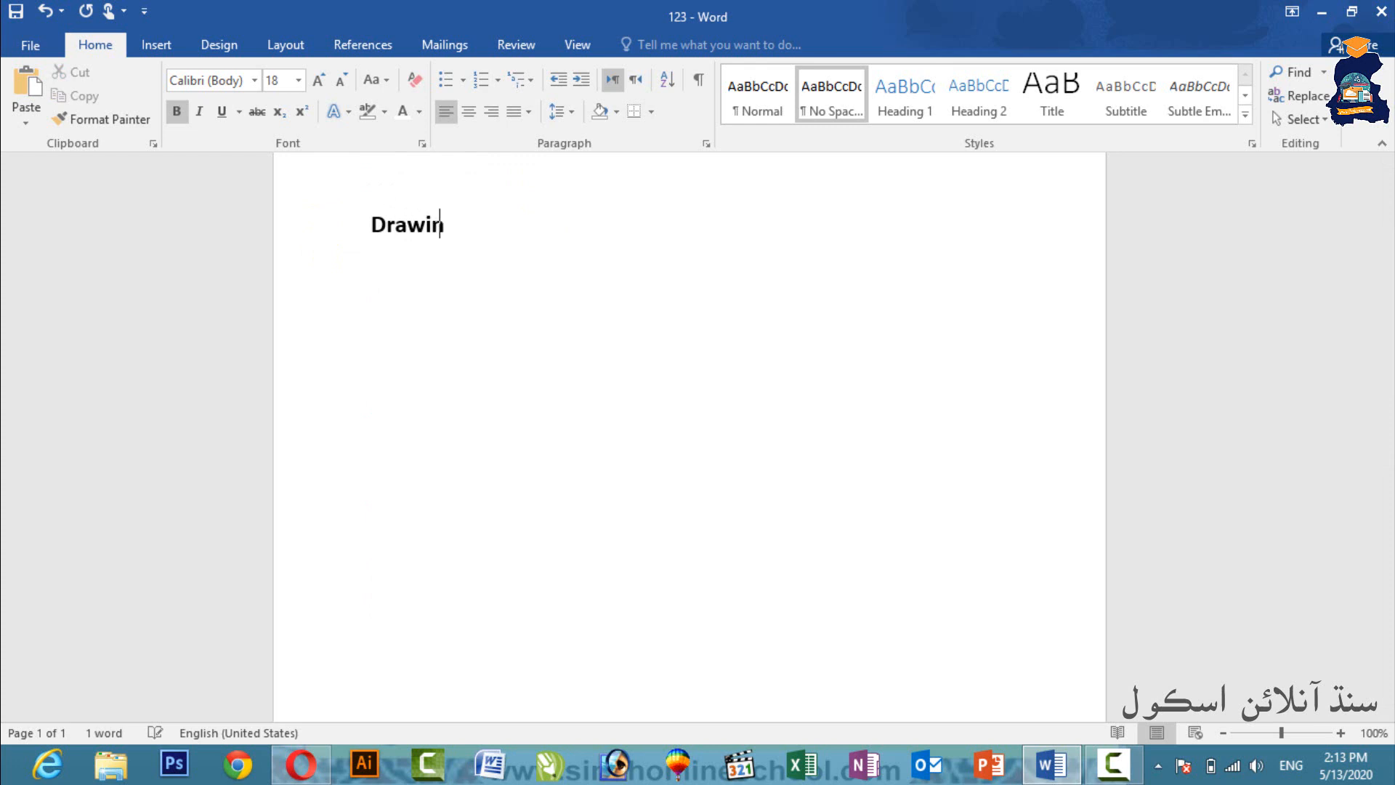
type("g a Circle")
key("Return")
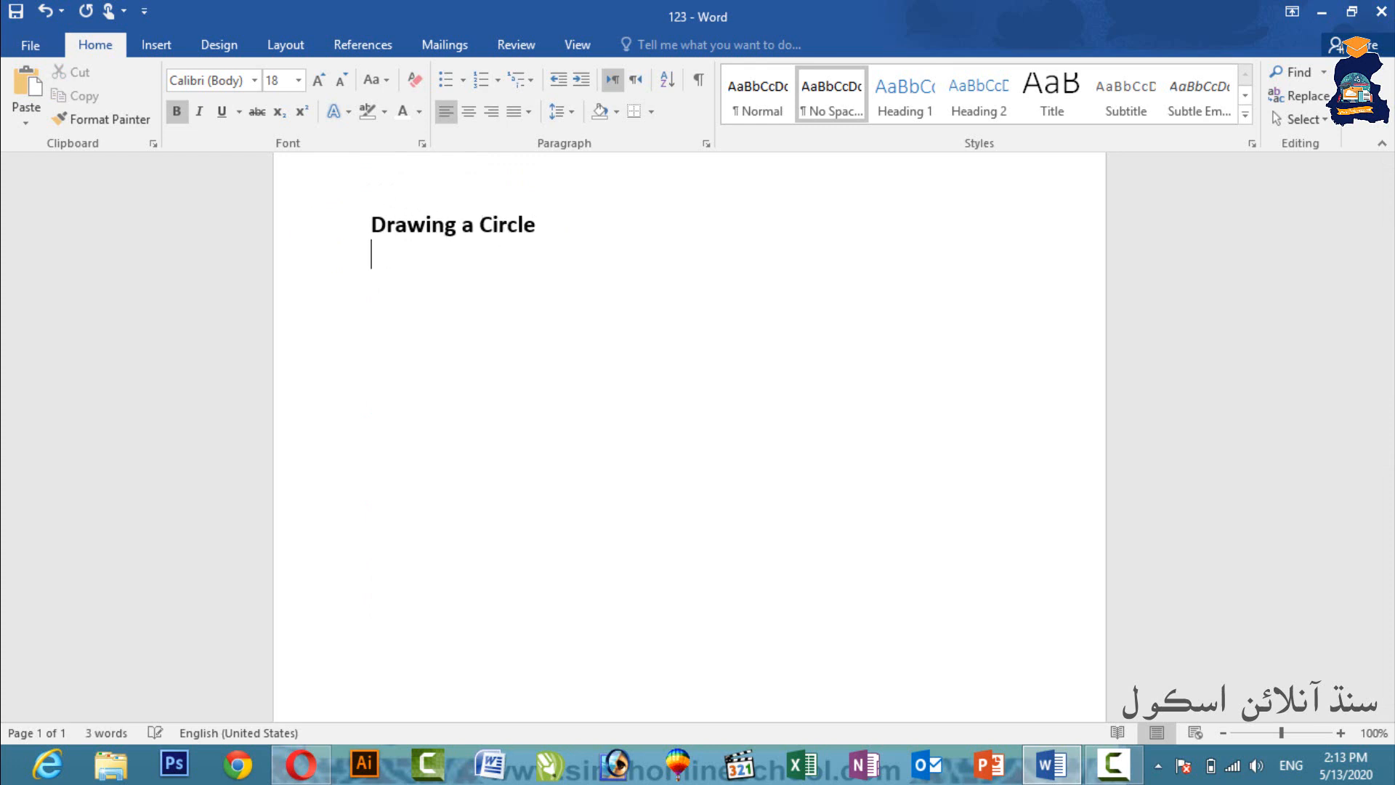
type("ruler to dra")
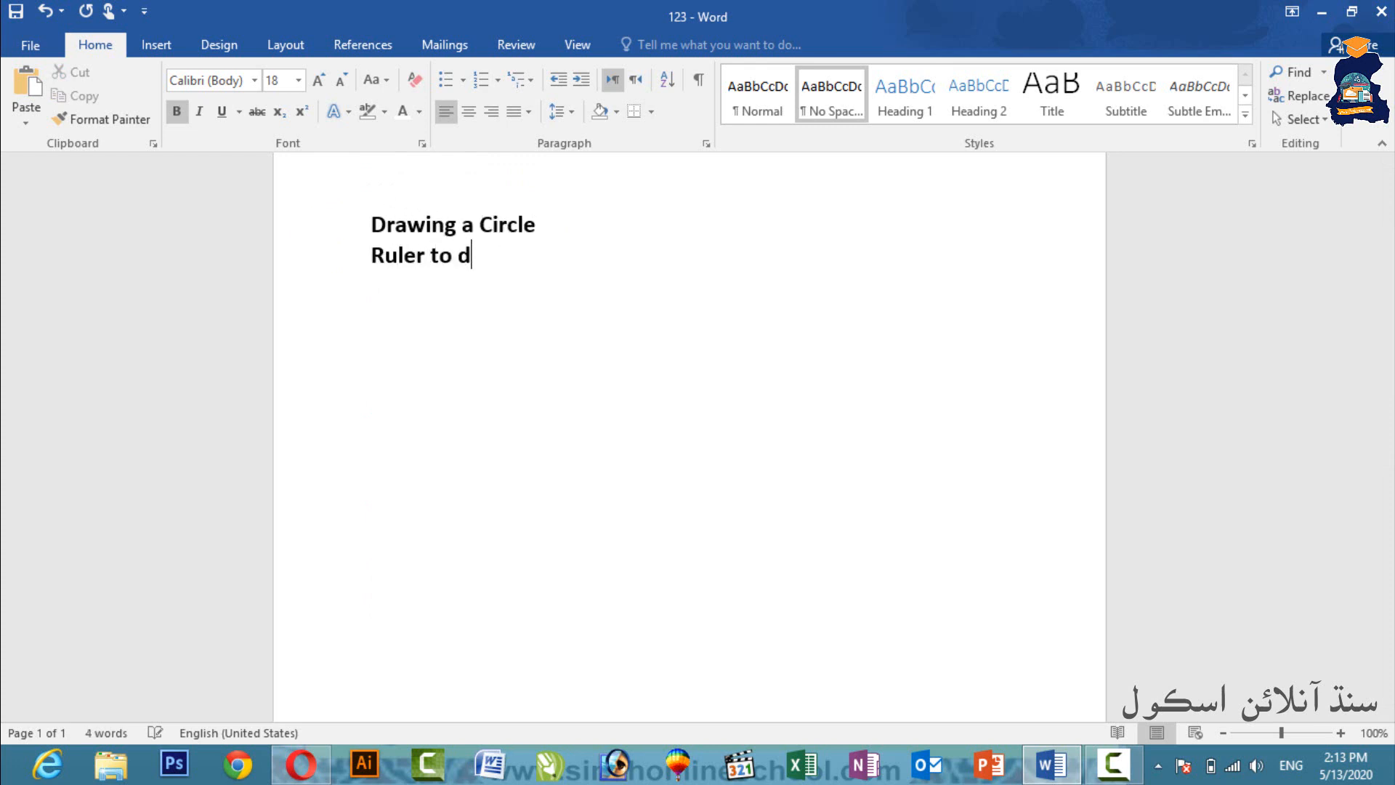
type("w a circl")
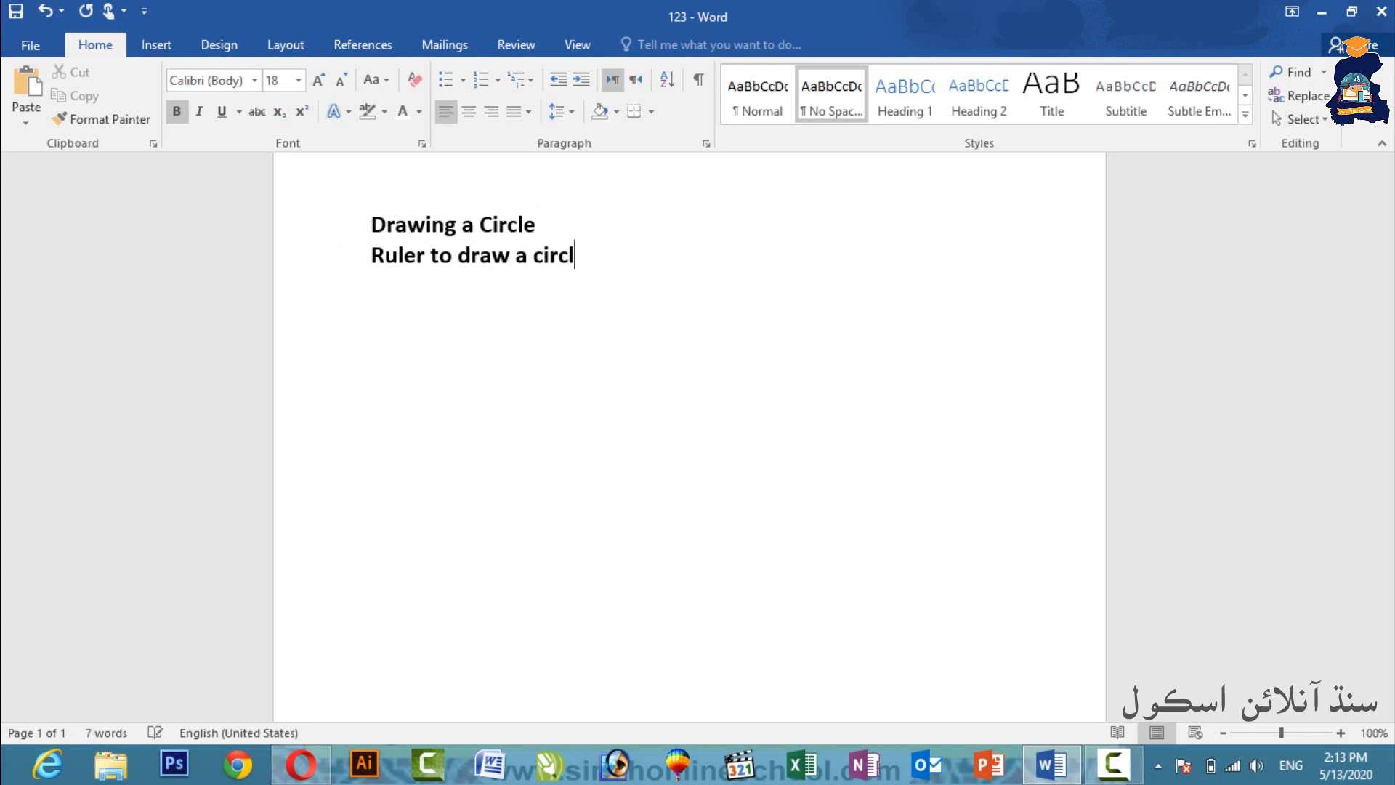
type("e of given ")
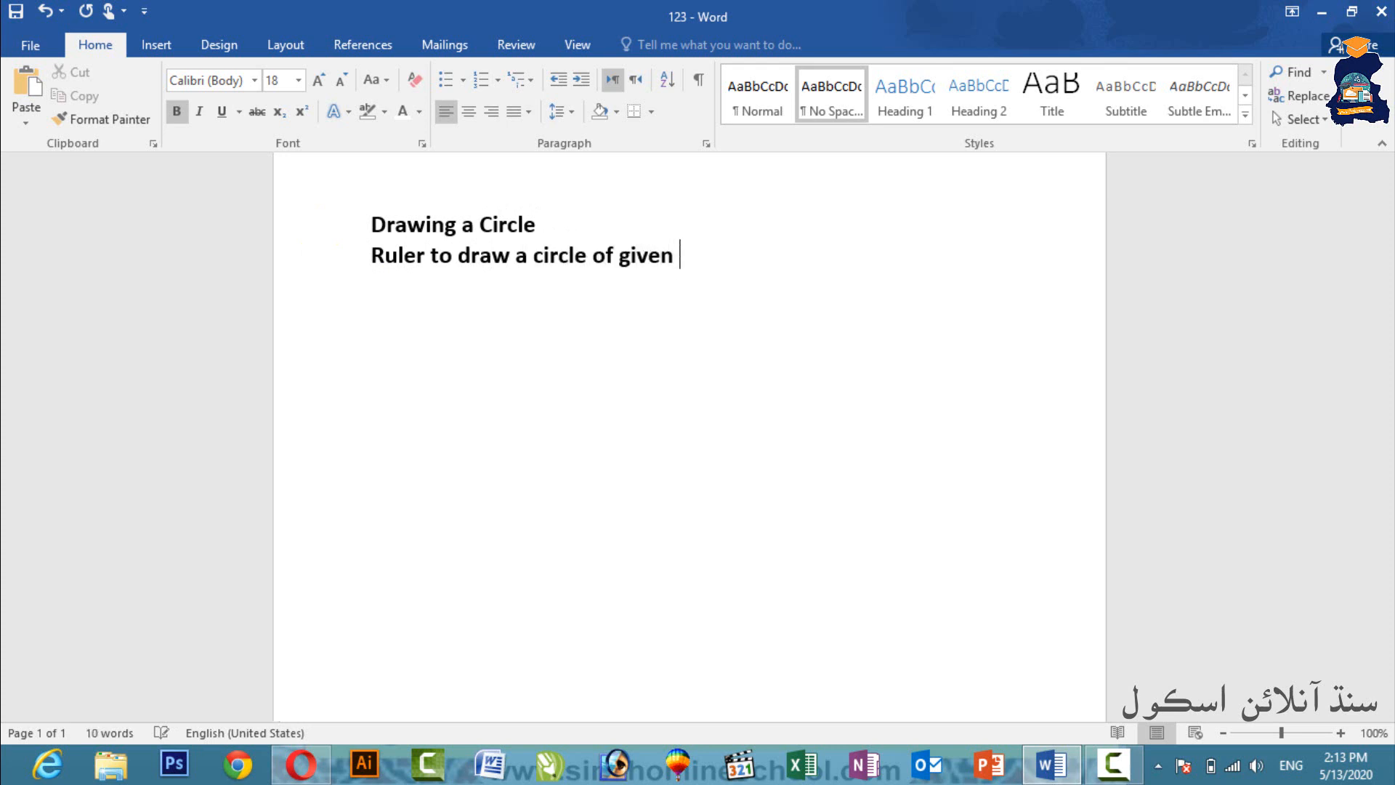
type("s")
key("BackSpace")
type("radius")
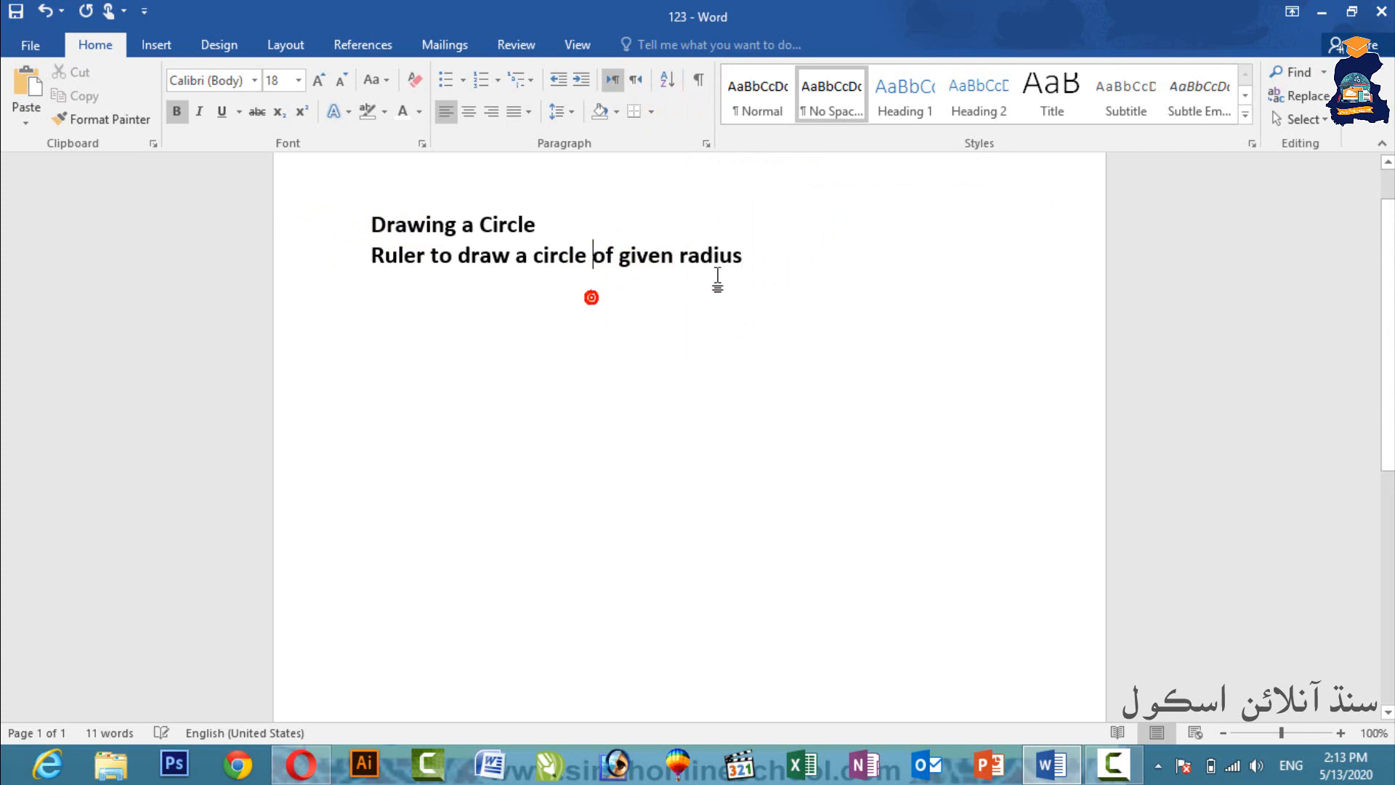
Enlarge the font of both text lines to 24 points
mouse_move(757, 259)
left_mouse_down()
mouse_move(358, 244)
mouse_move(334, 225)
left_mouse_up()
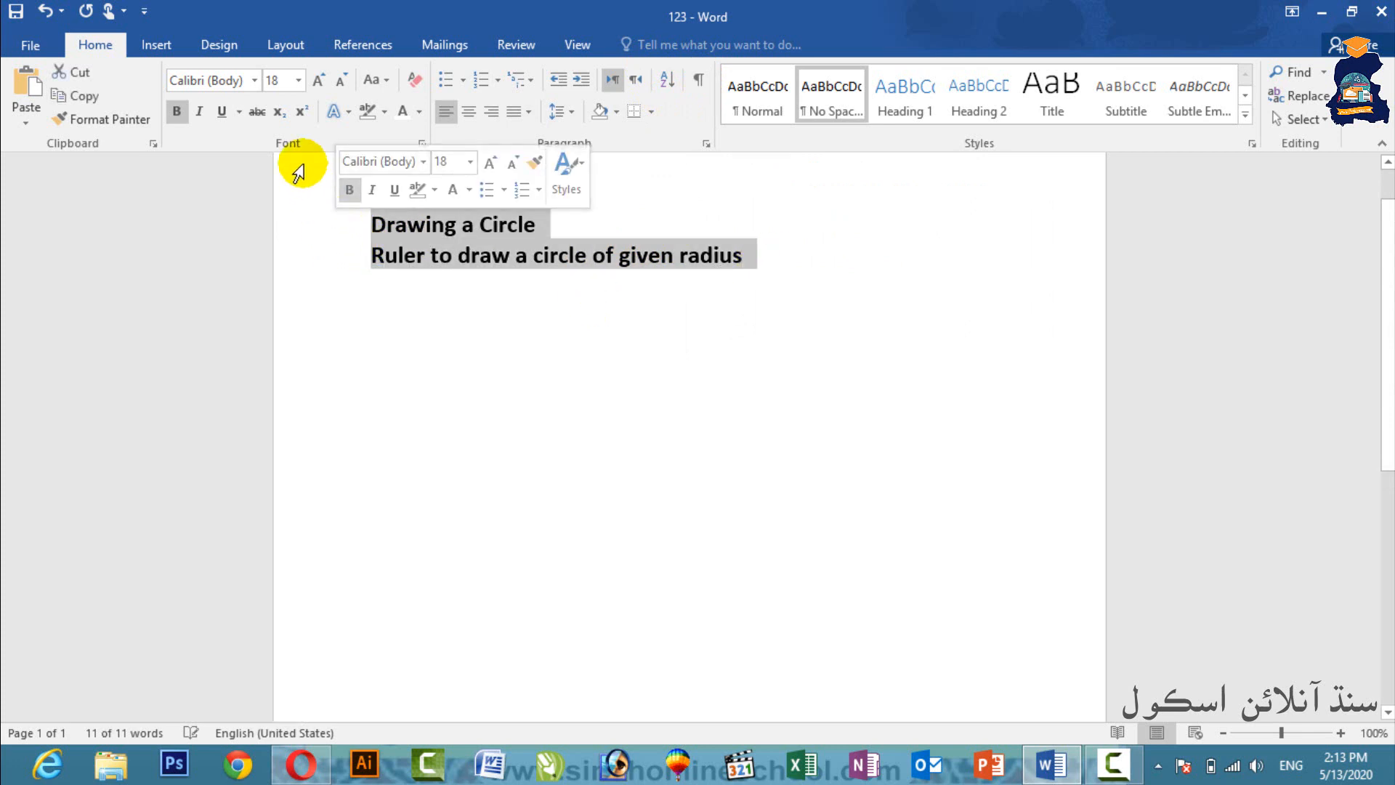
left_click(311, 81)
left_click(311, 81)
left_click(312, 82)
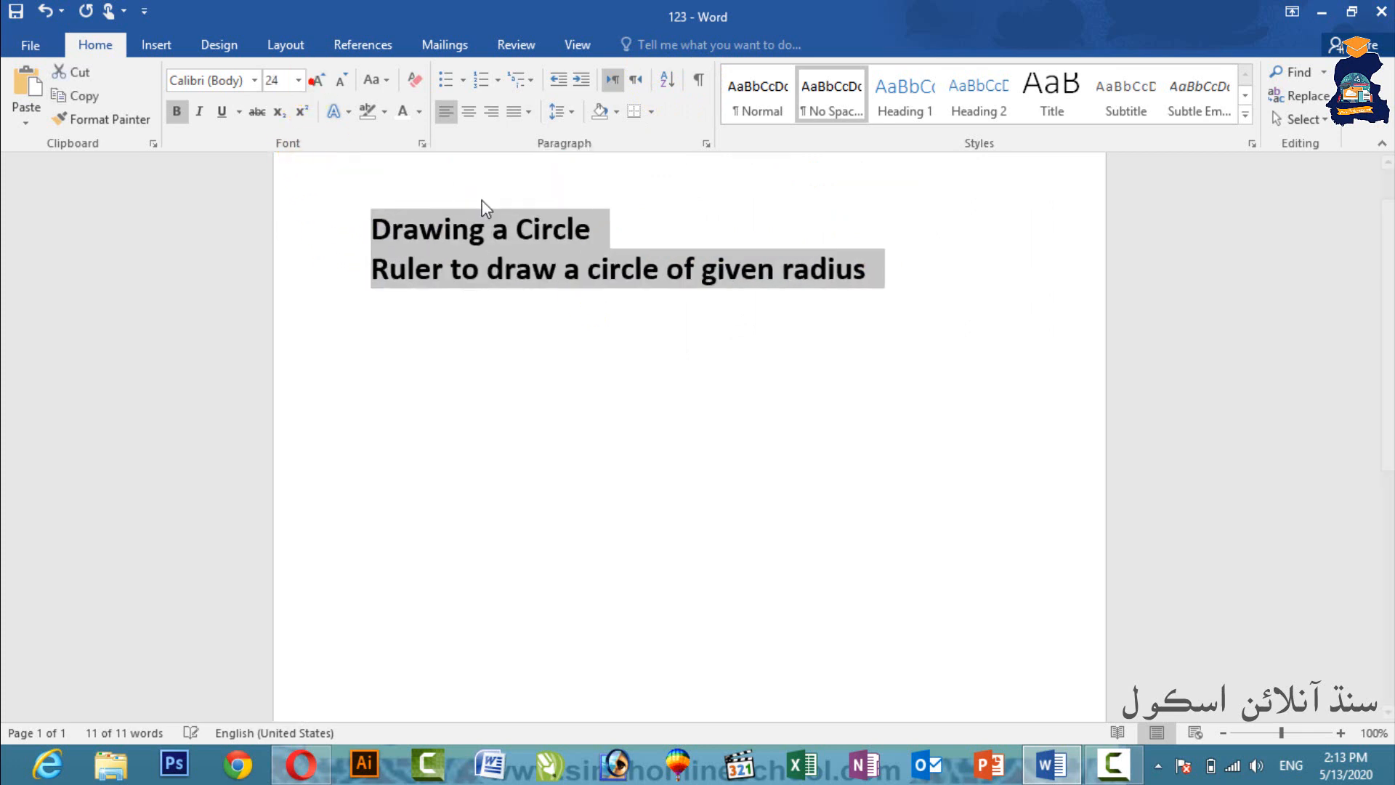
left_click(445, 230)
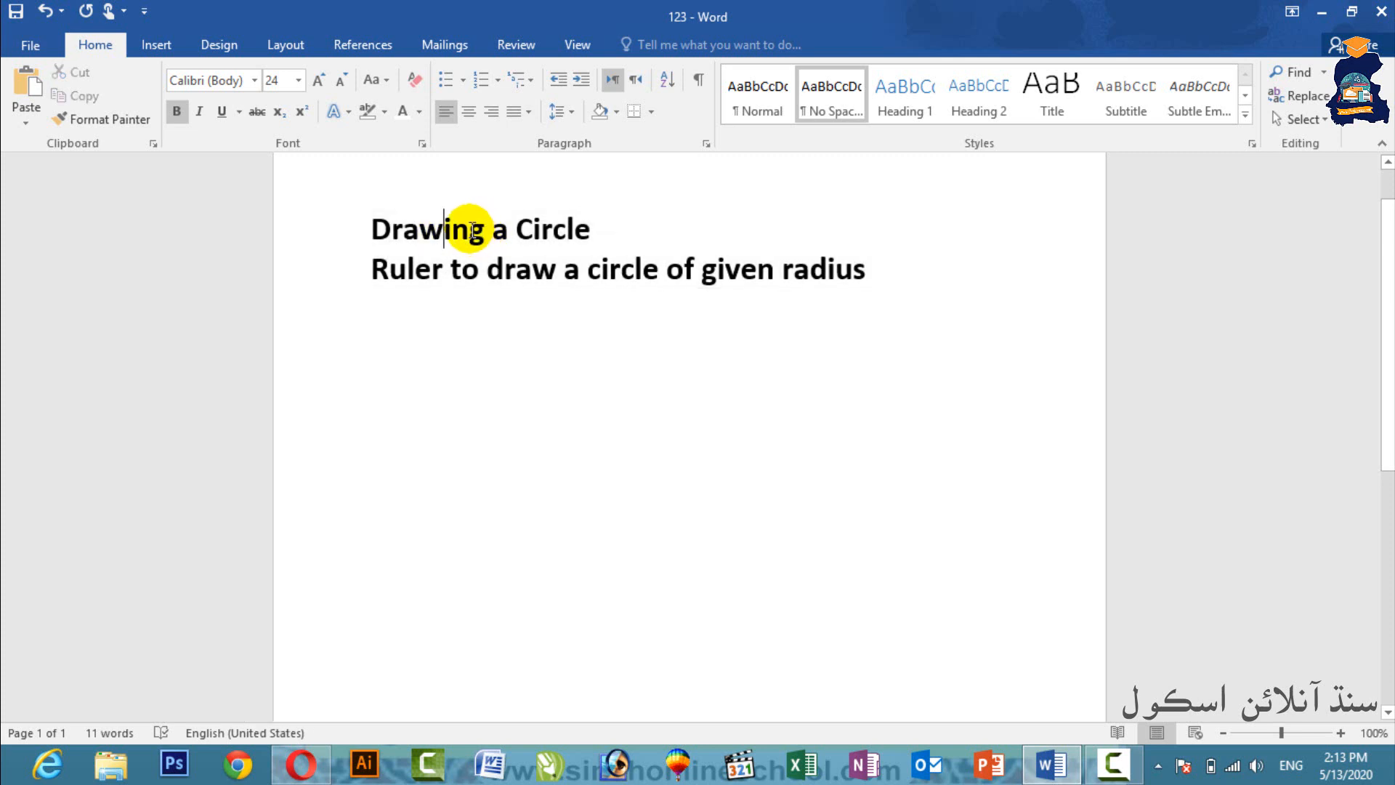
Show the formatting marks, insert a second space before "radius" in the second line, and hide the marks again
left_click(699, 80)
left_click(513, 230)
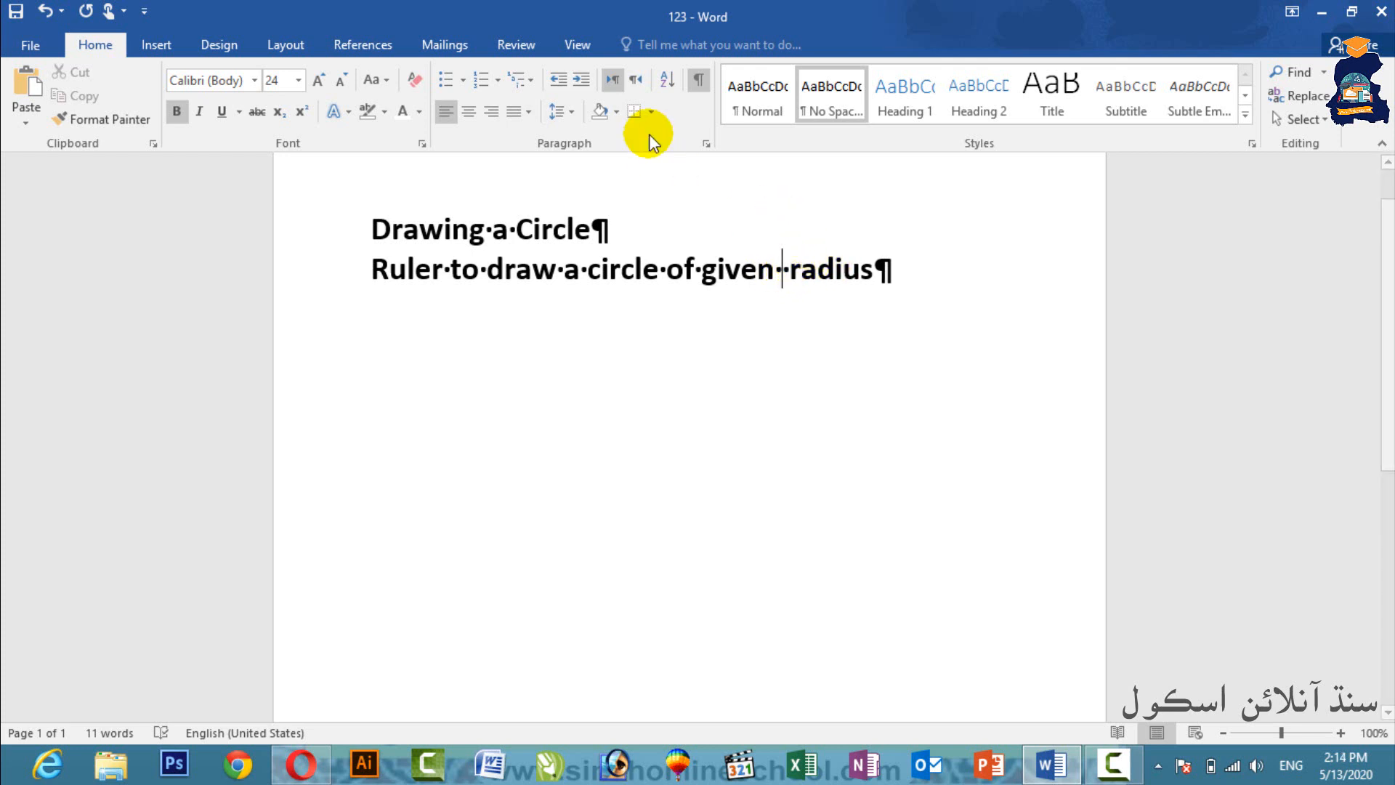
left_click(701, 78)
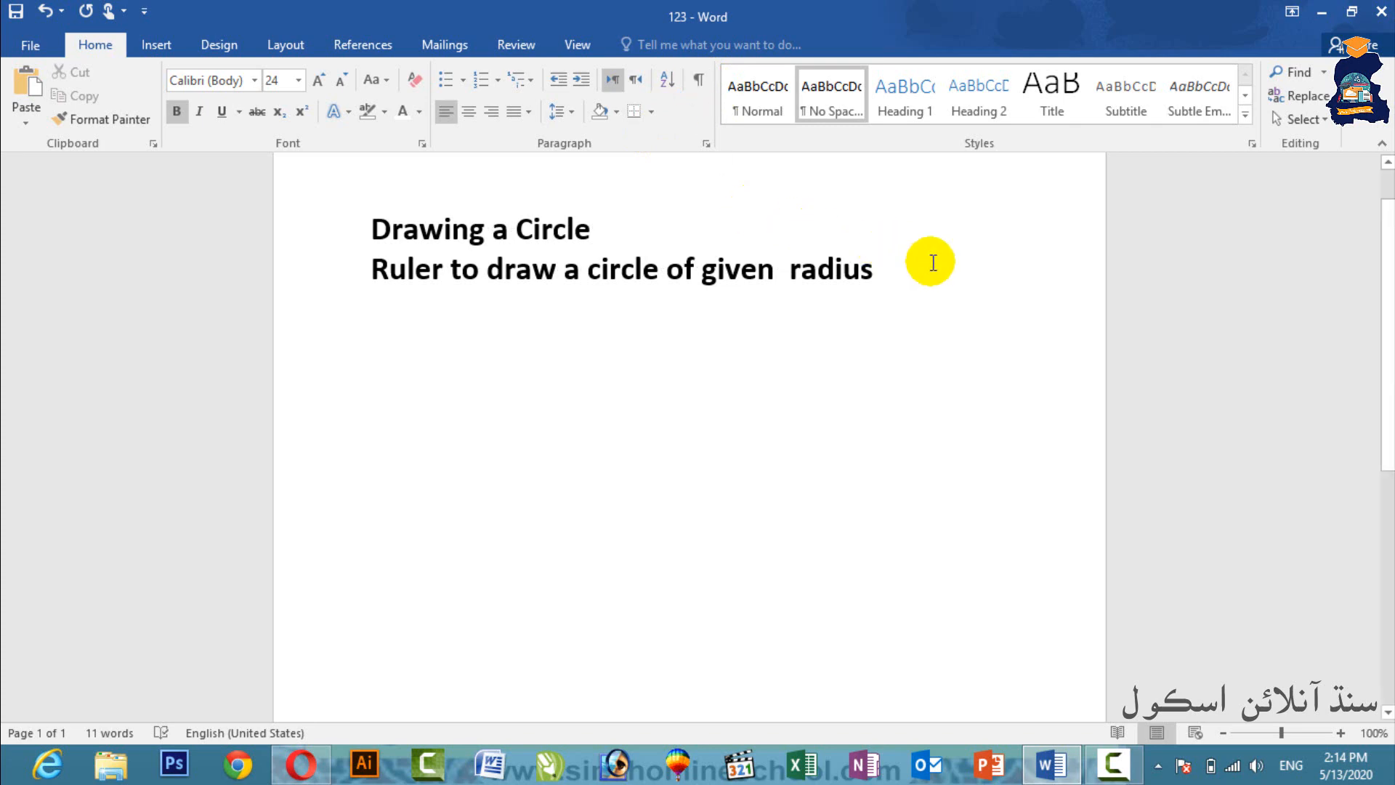
Add a "Solution" line below the second line and start another line with "To draws the required circle we pro"
left_click(924, 298)
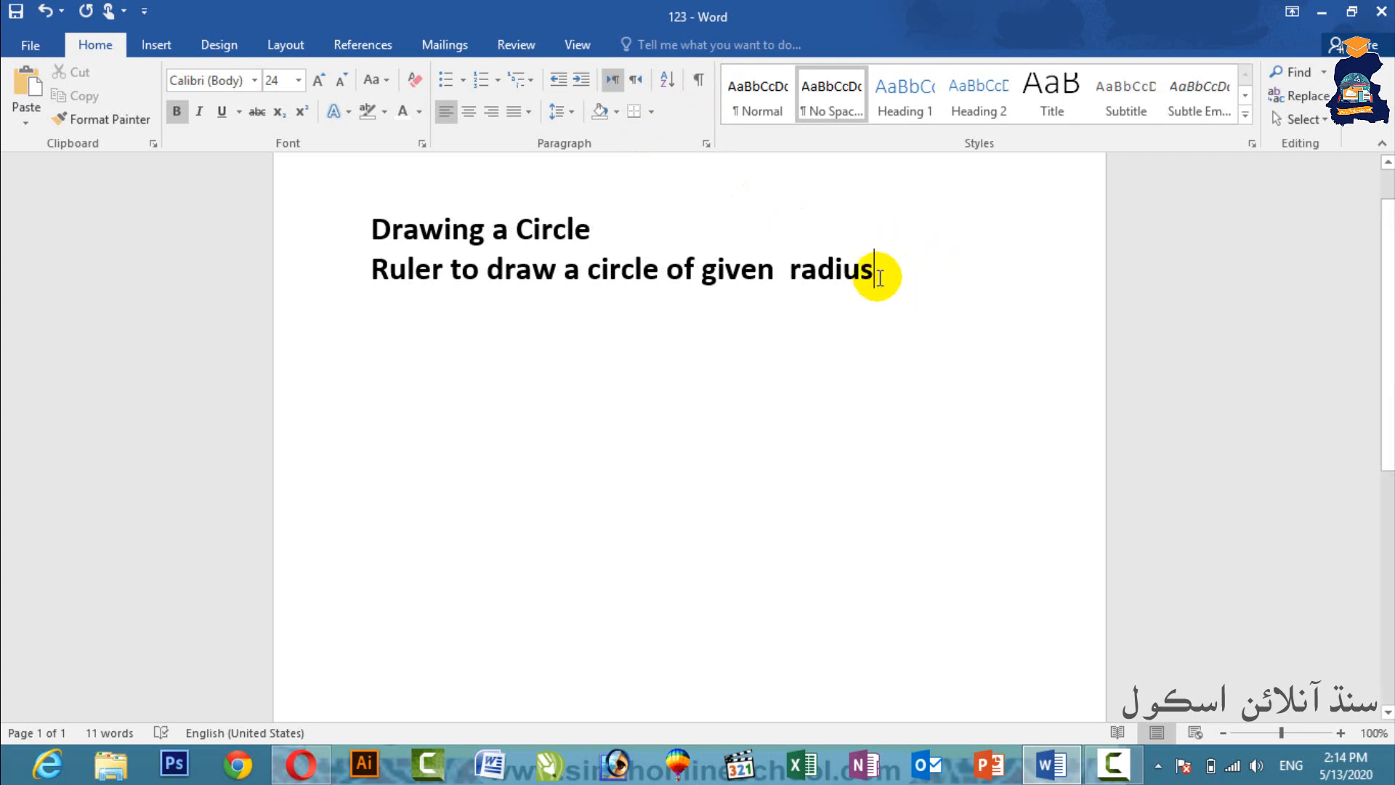
key("Return")
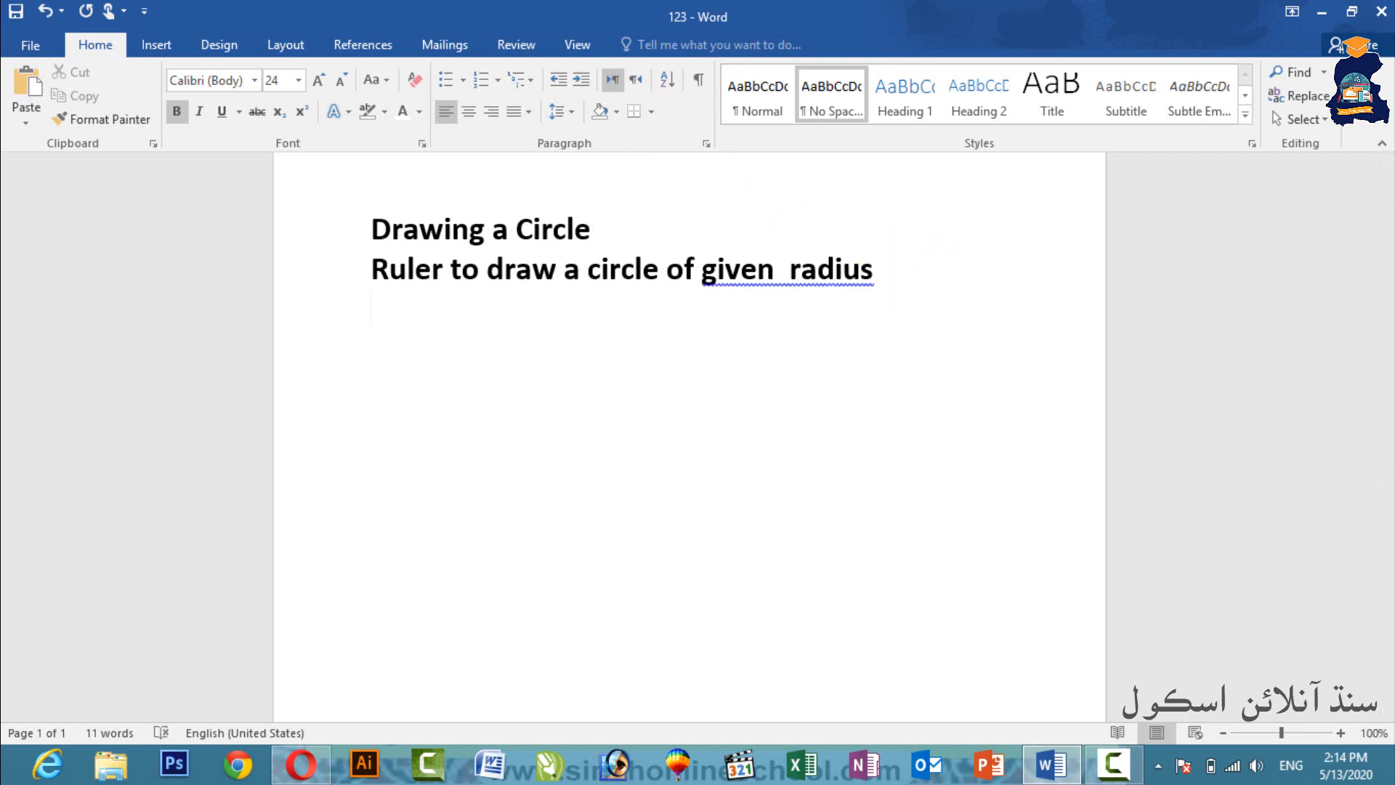
type("Solution ")
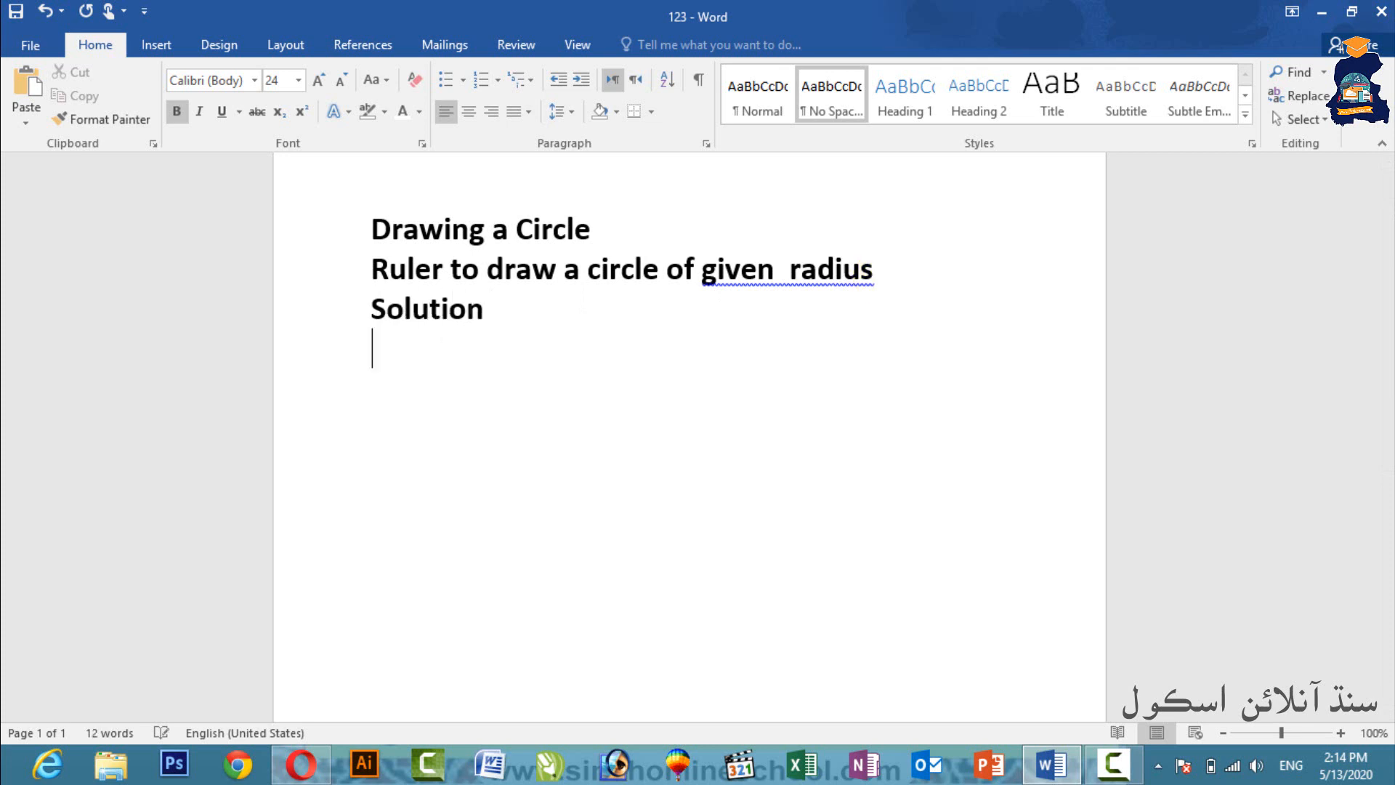
type("To draws t")
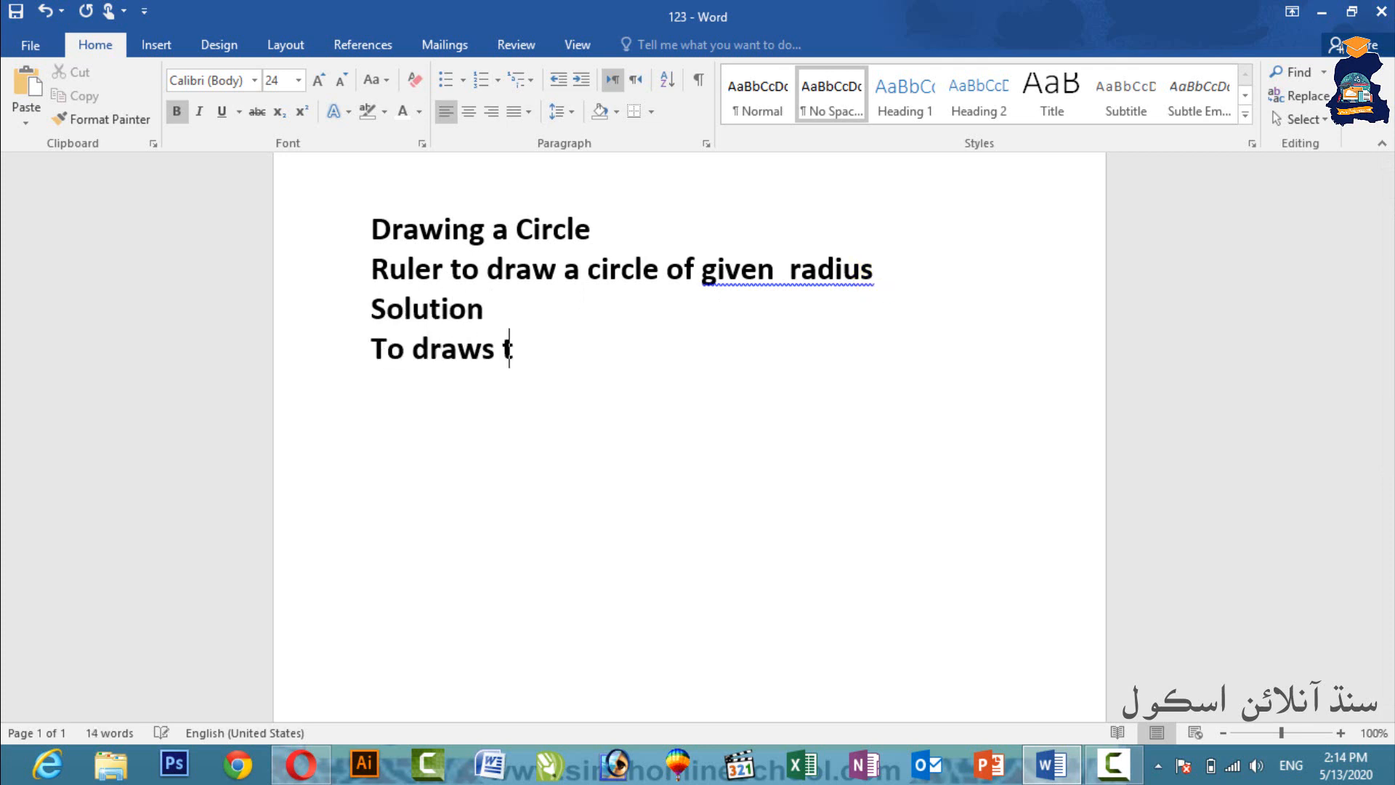
type("he required ")
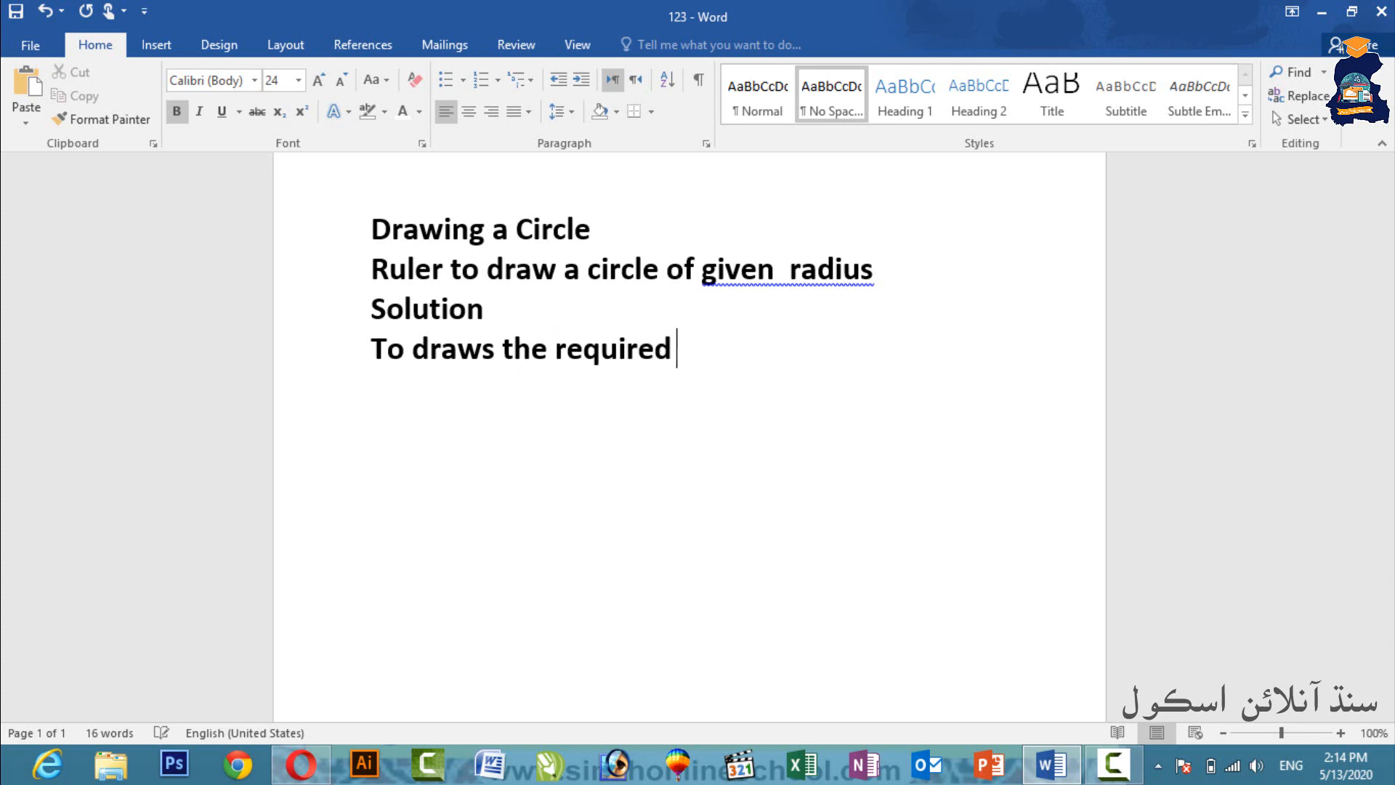
type("circle we pro")
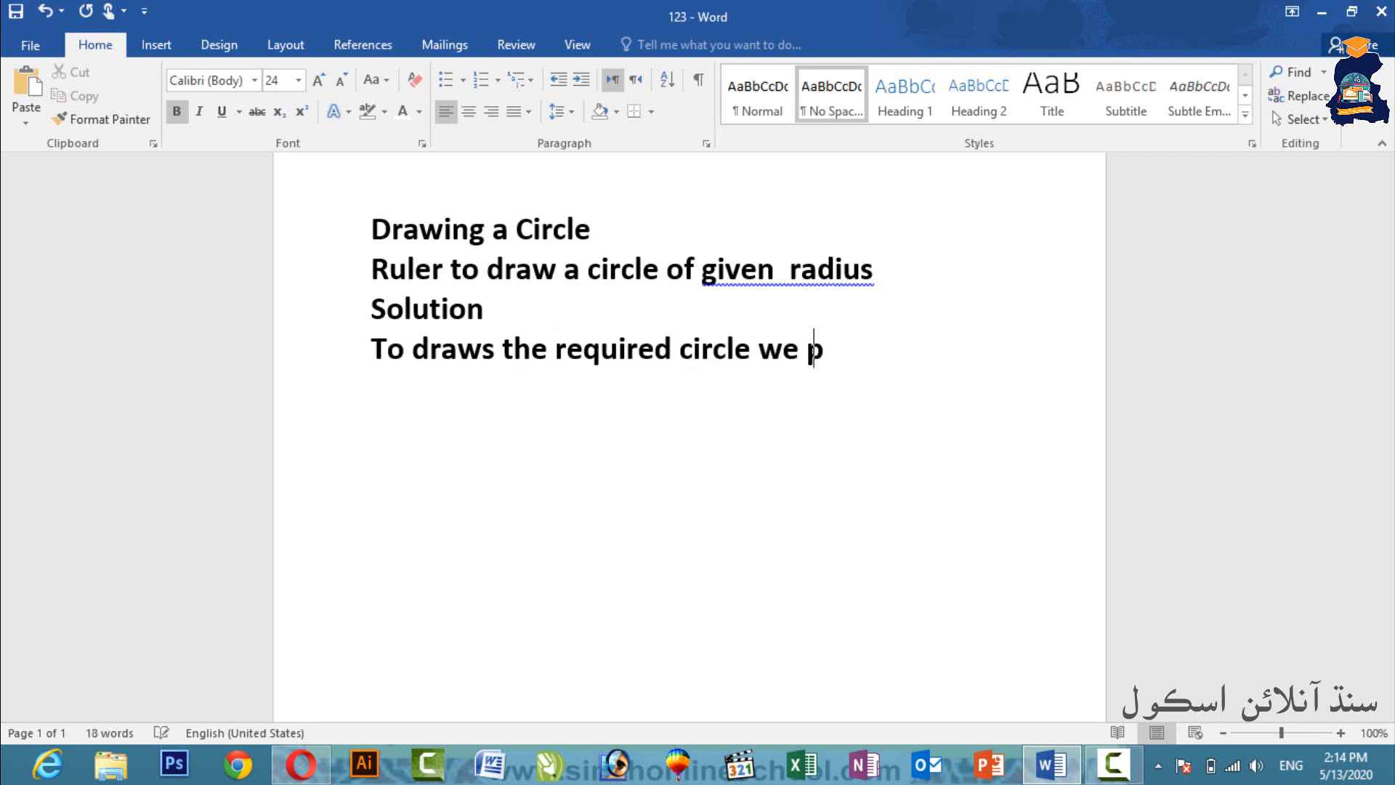